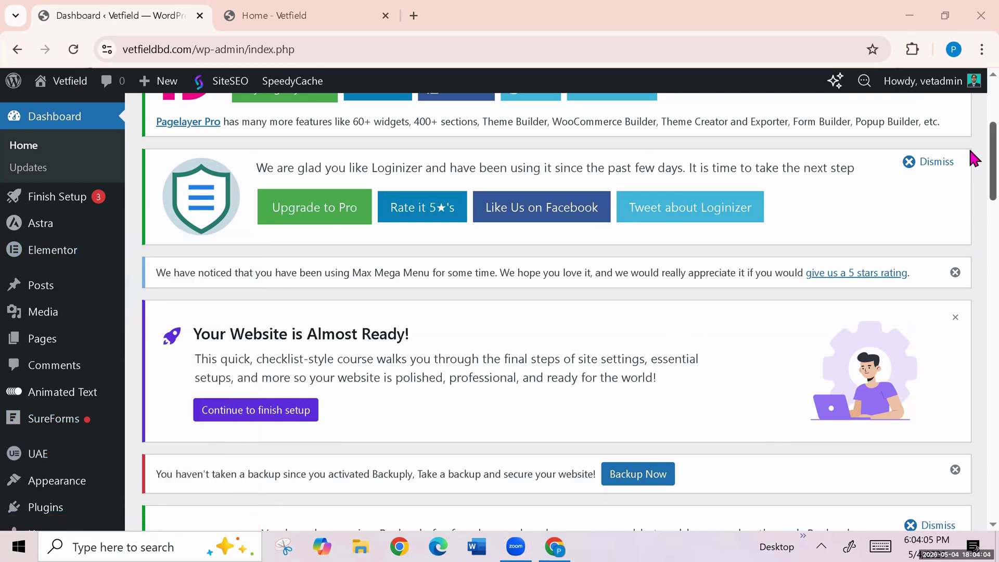
scroll(974, 171, "down", 6)
scroll(974, 213, "down", 5)
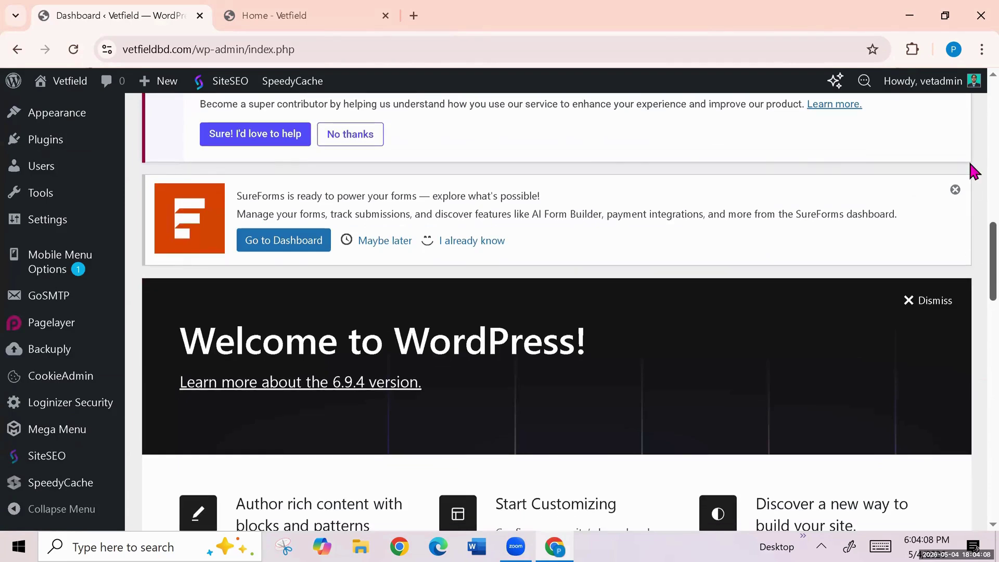
scroll(975, 170, "up", 15)
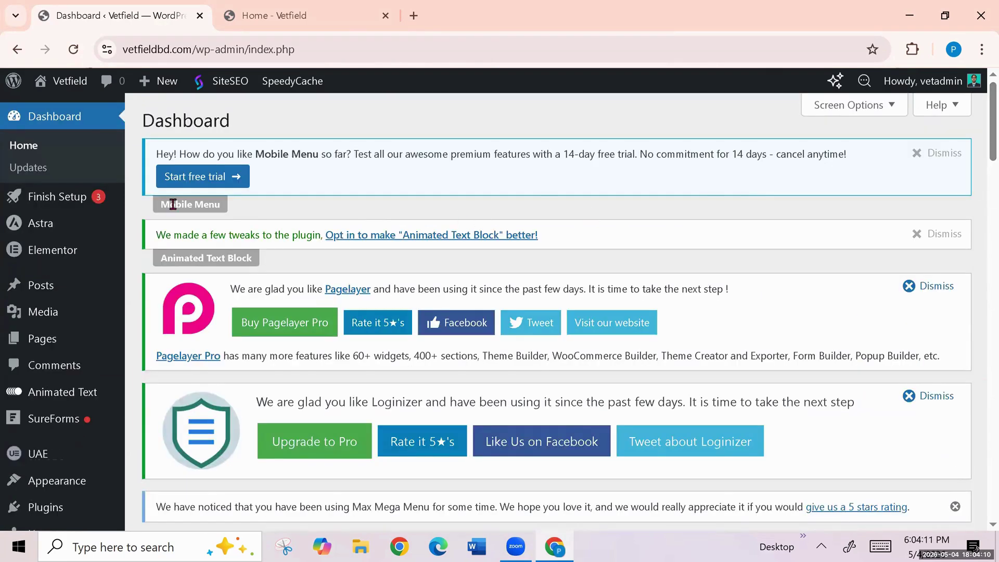
- Search for google analytics in a new browser tab and open the Google Marketing Platform Analytics page
left_click(414, 16)
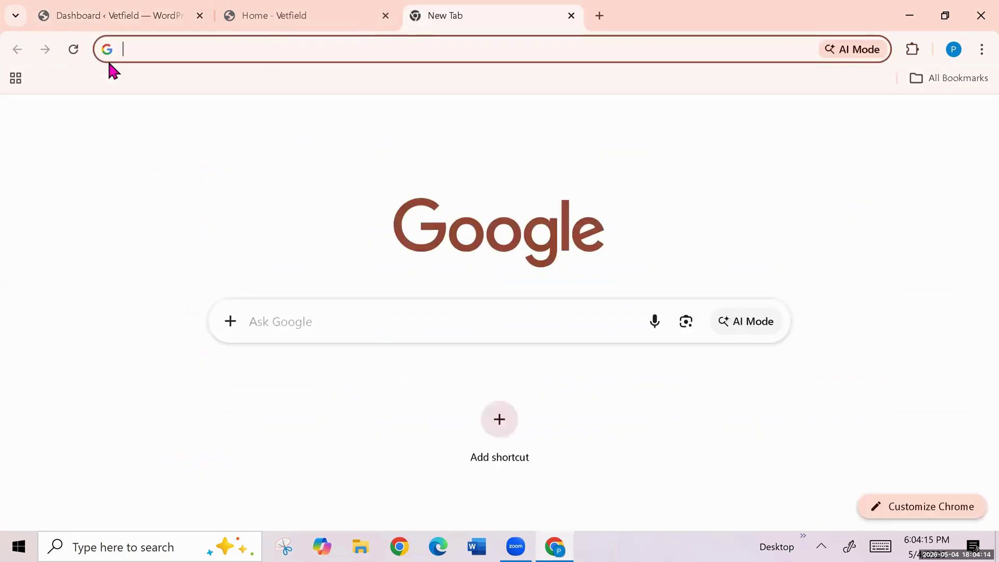
left_click(134, 49)
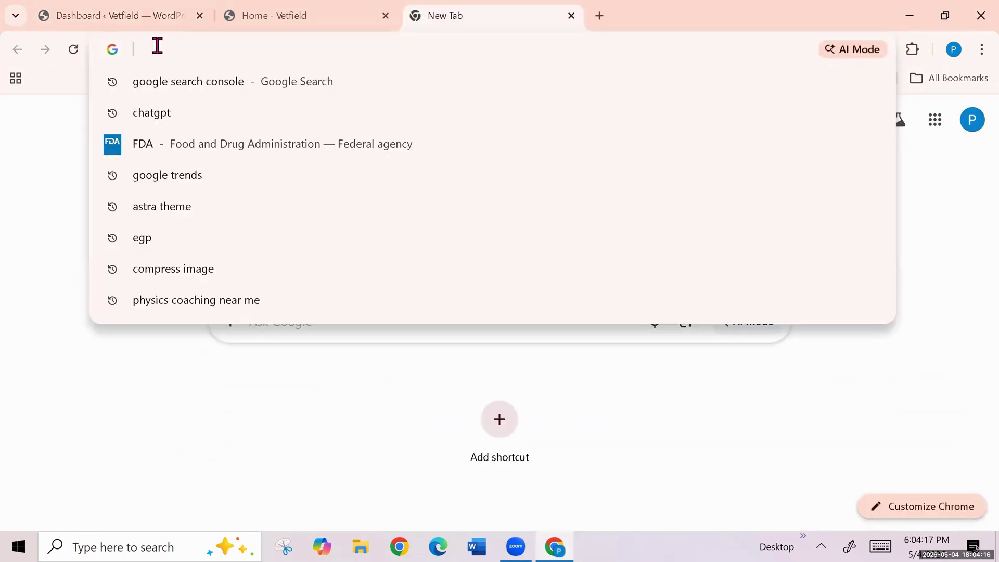
type("googl")
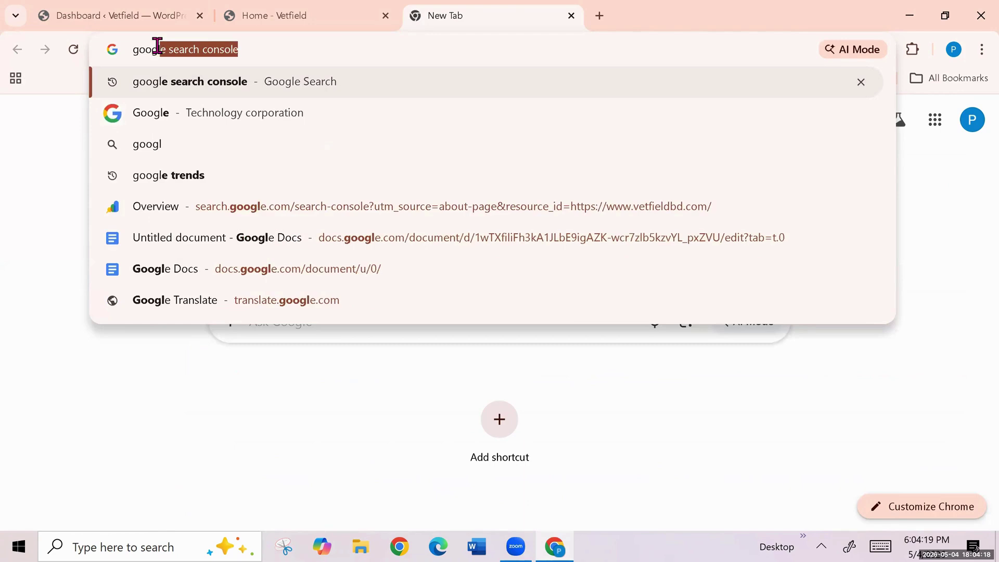
type("e")
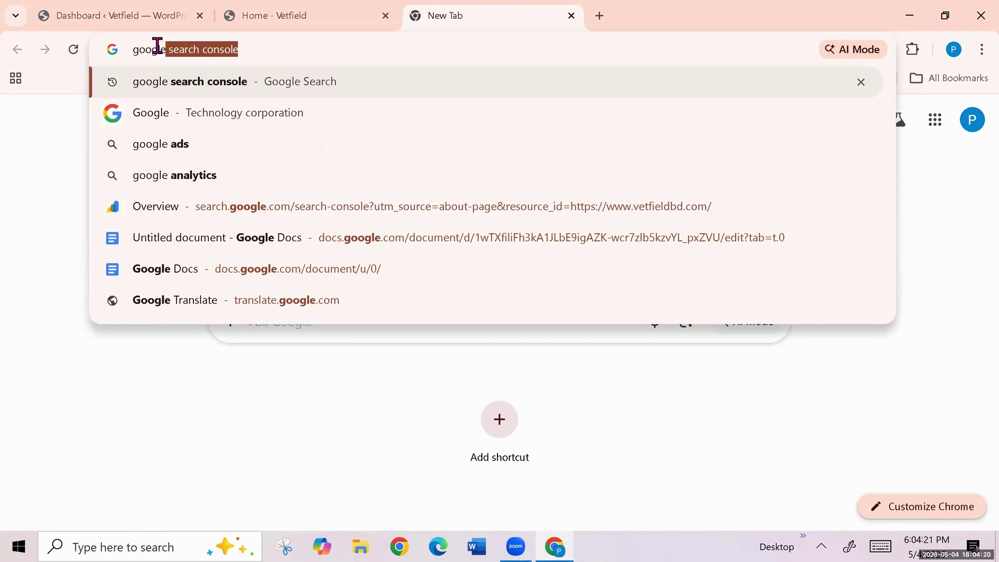
type(" ana")
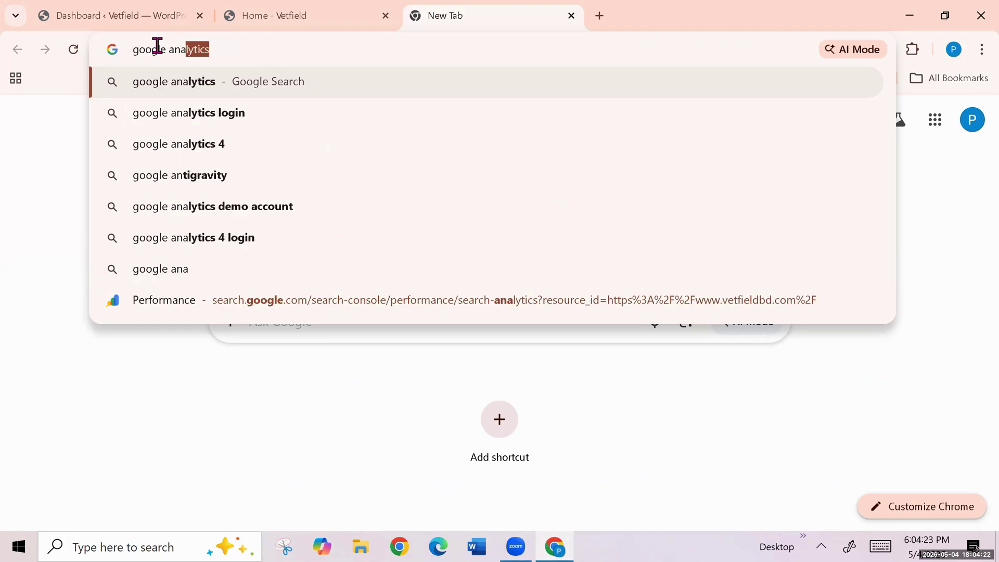
type("l")
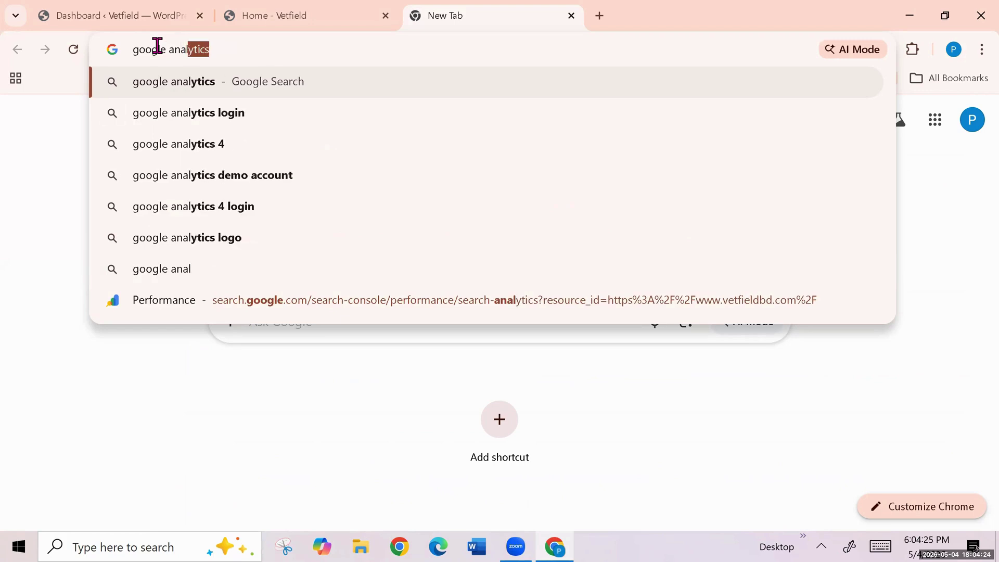
left_click(196, 85)
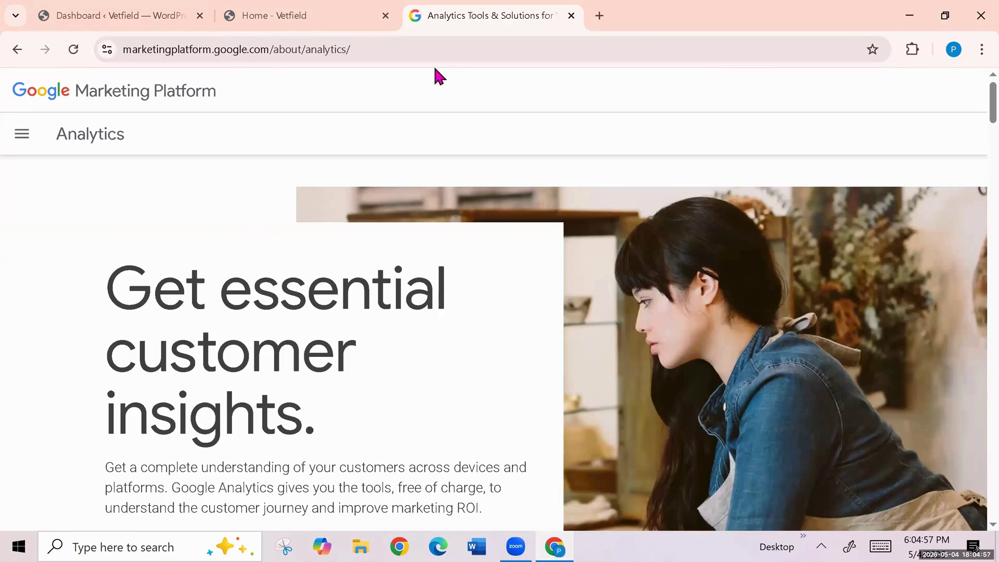
- Get started with Google Analytics and begin measuring to reach the account creation form
scroll(429, 252, "down", 4)
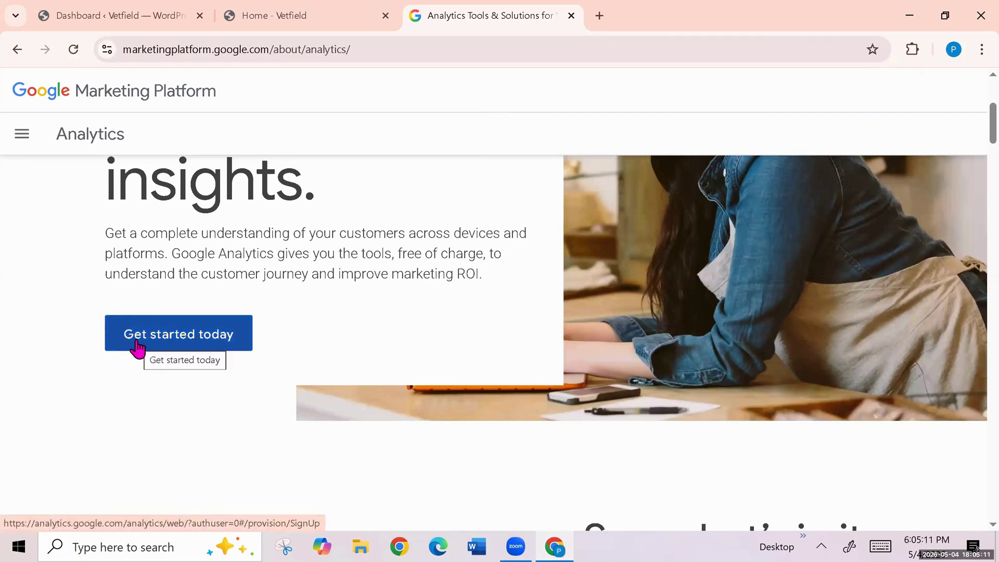
left_click(201, 336)
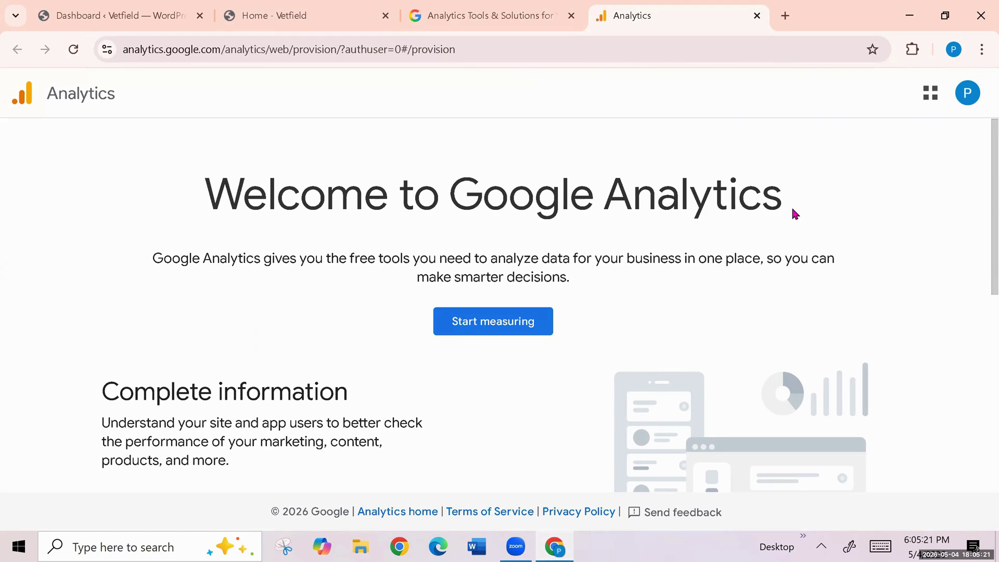
left_click(489, 324)
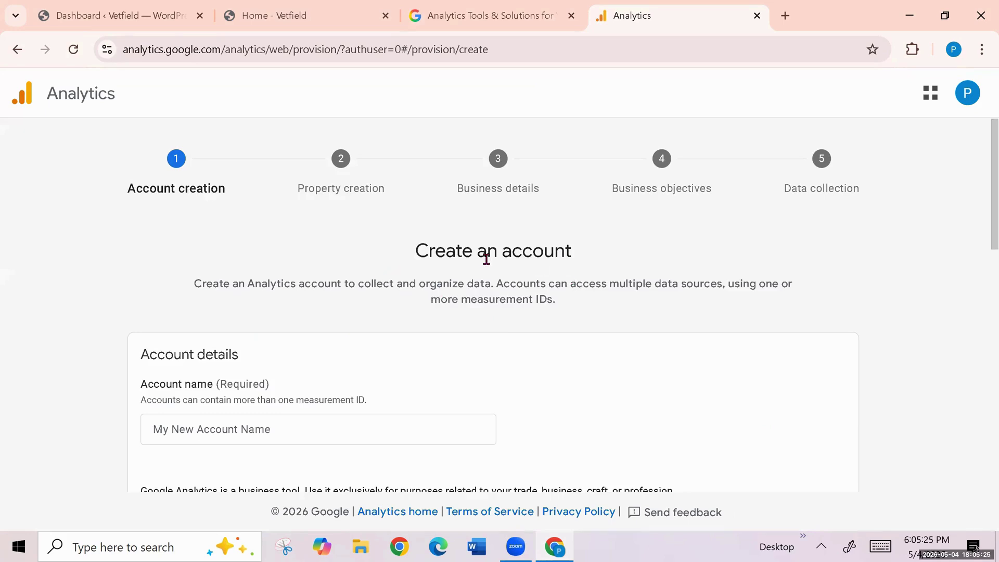
- Name the Analytics account Vetfield, keep the default data sharing settings, and continue to property creation
scroll(902, 285, "down", 1)
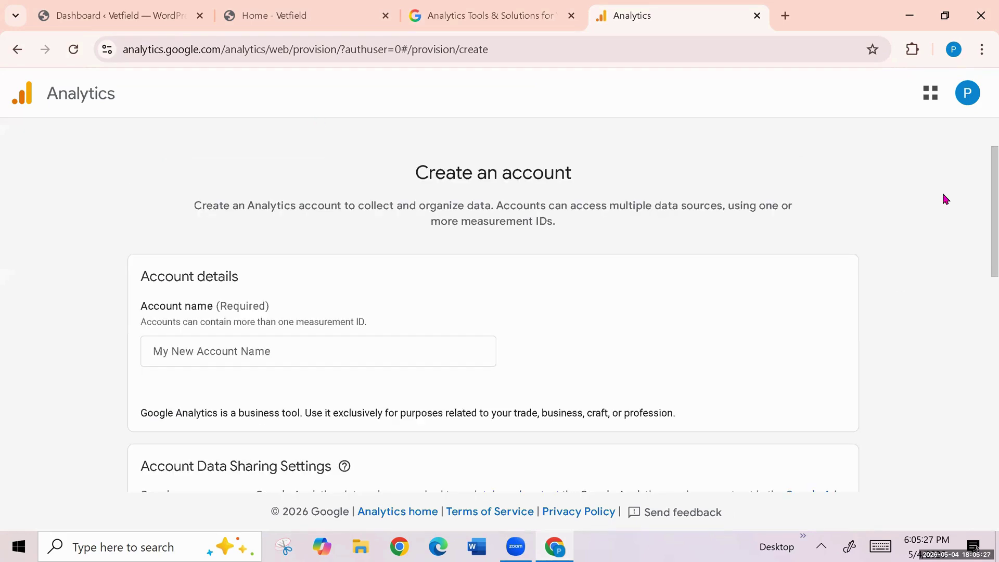
left_click(197, 346)
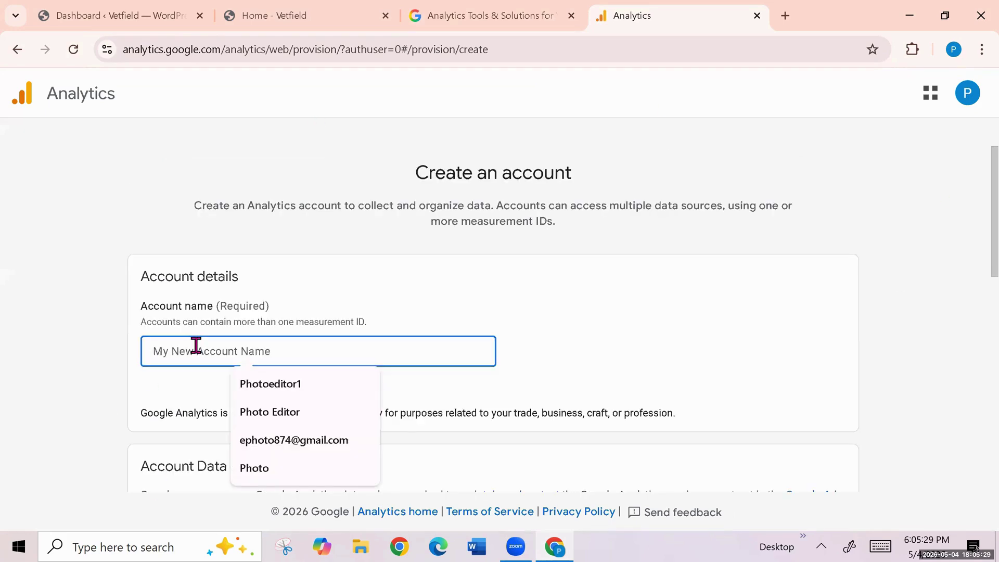
type("Vetfield")
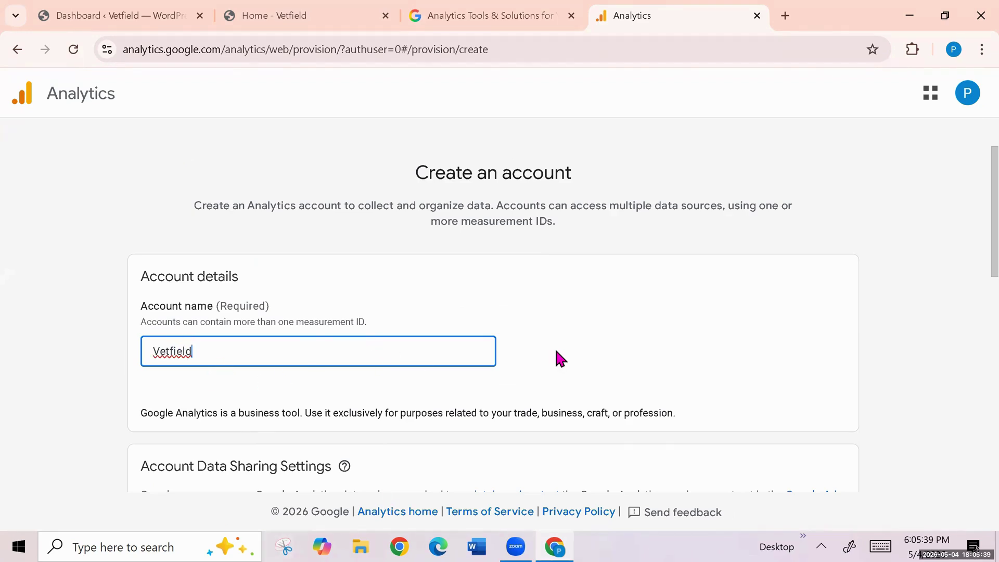
scroll(554, 345, "down", 3)
scroll(416, 255, "down", 1)
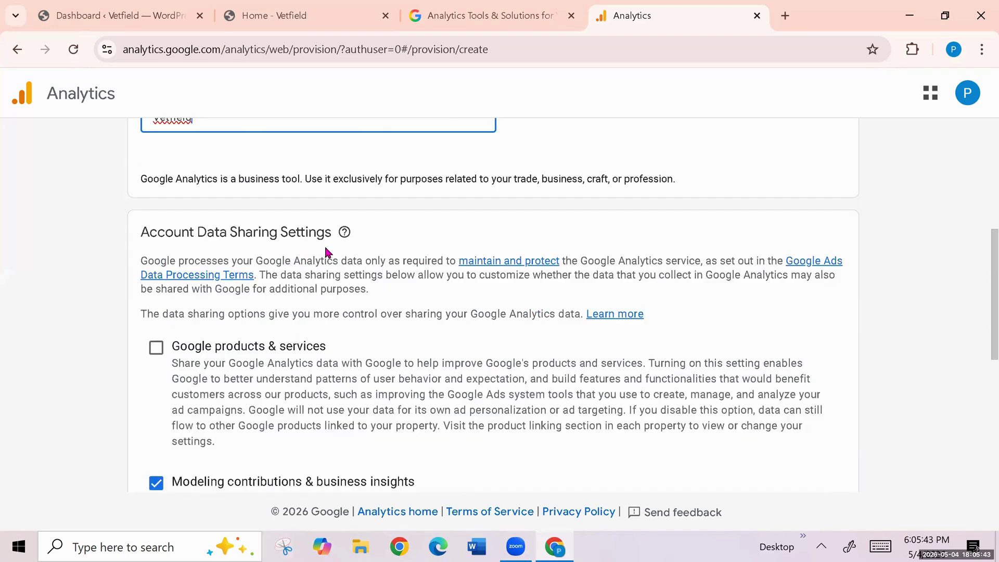
scroll(424, 353, "down", 3)
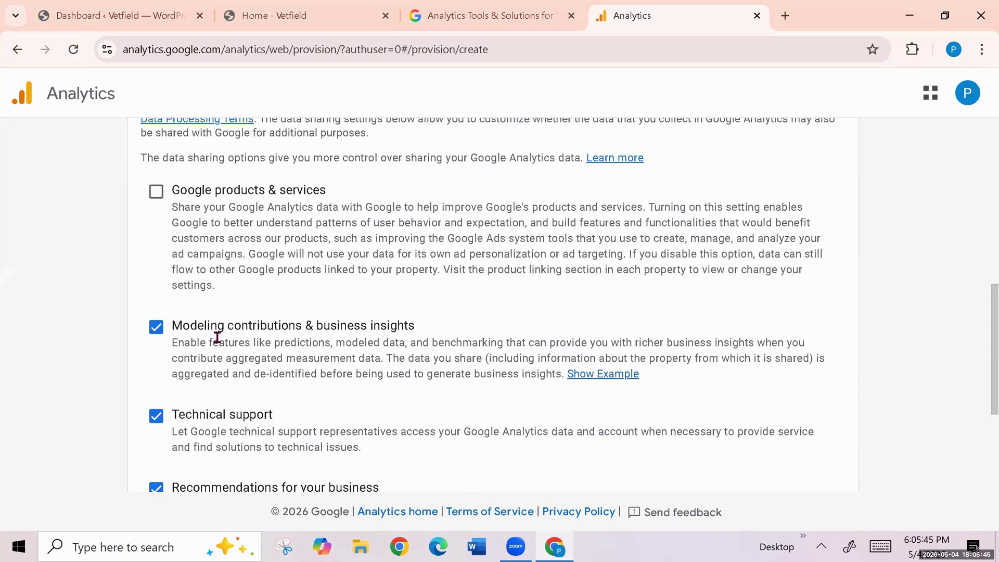
scroll(284, 368, "down", 4)
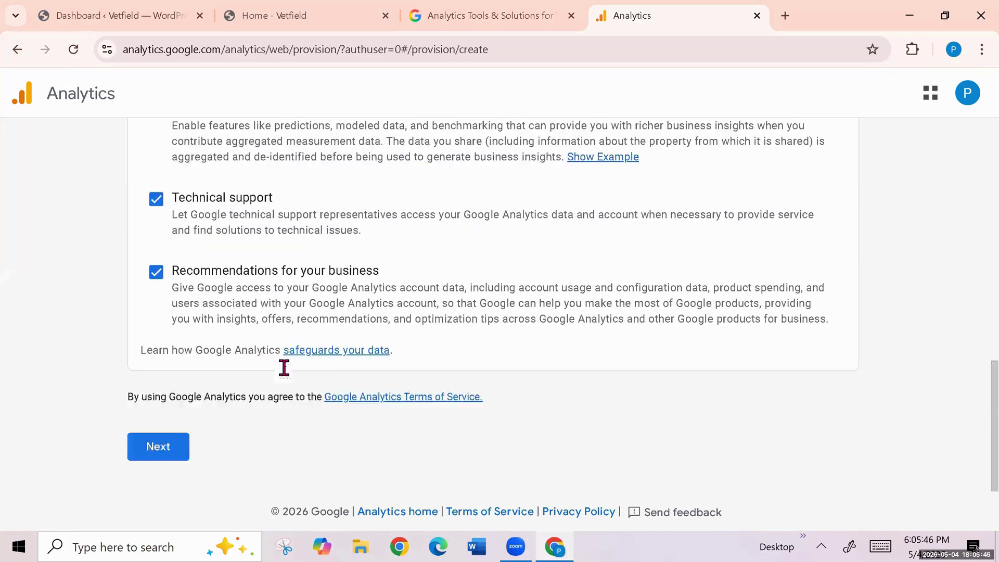
left_click(163, 448)
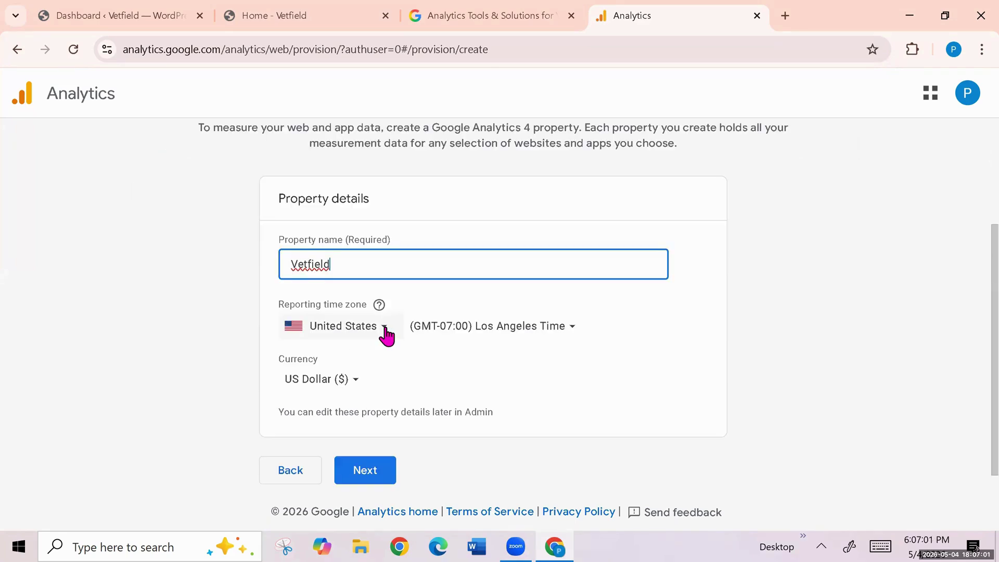
- Set the property's reporting time zone to Bangladesh and its currency to Bangladeshi Taka, and continue to the business details
left_click(383, 335)
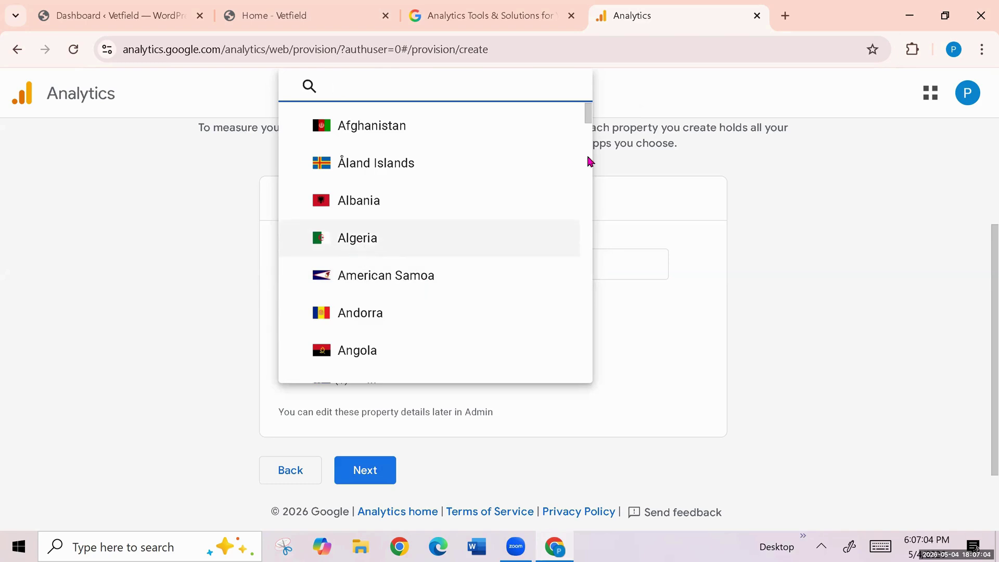
left_click_drag(587, 125, 588, 137)
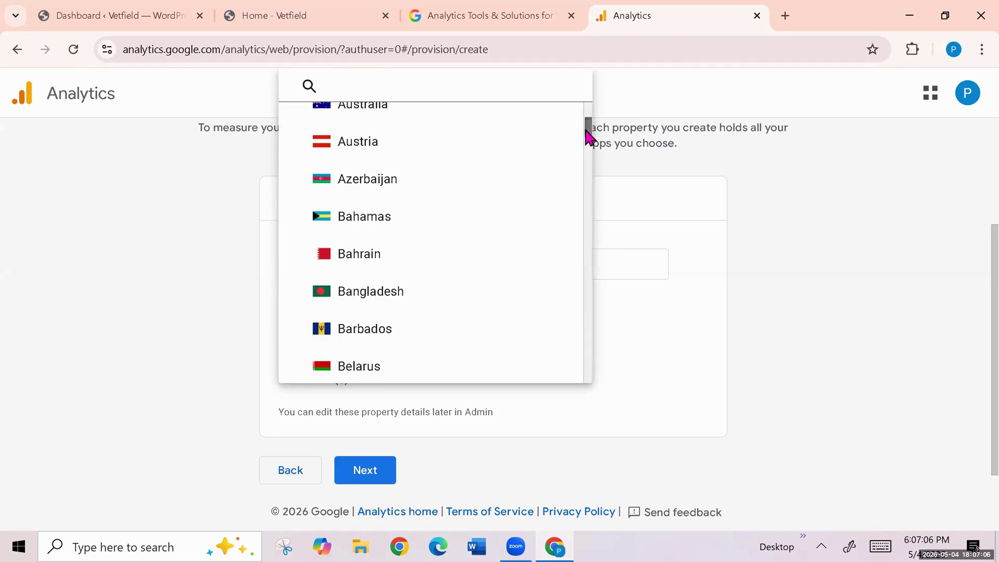
left_click(444, 300)
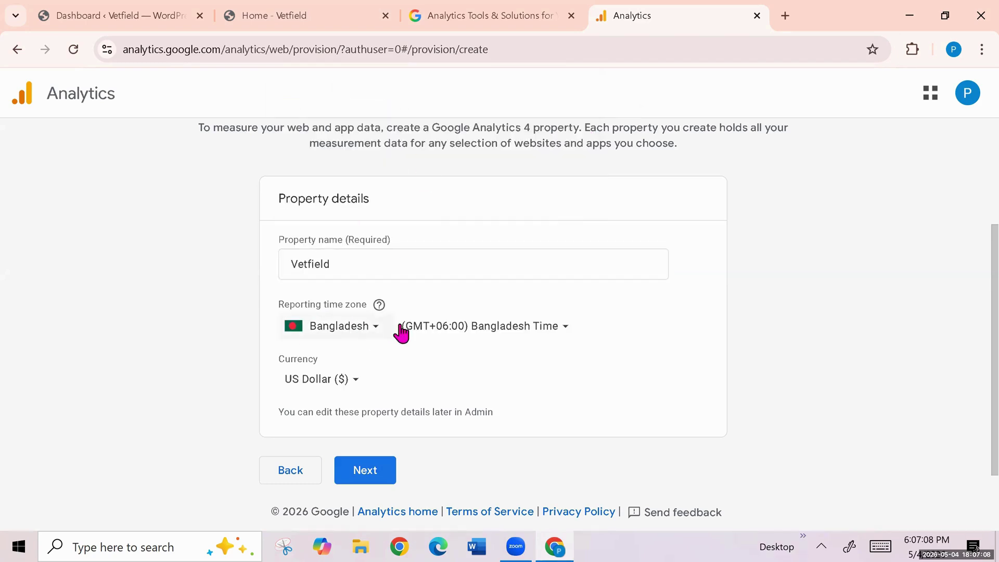
left_click(357, 388)
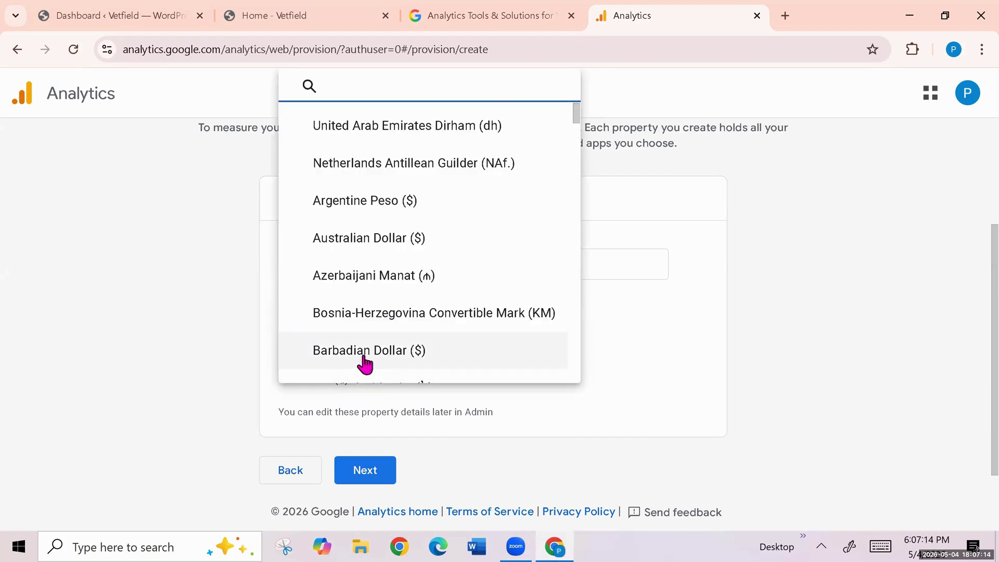
left_click_drag(576, 121, 578, 128)
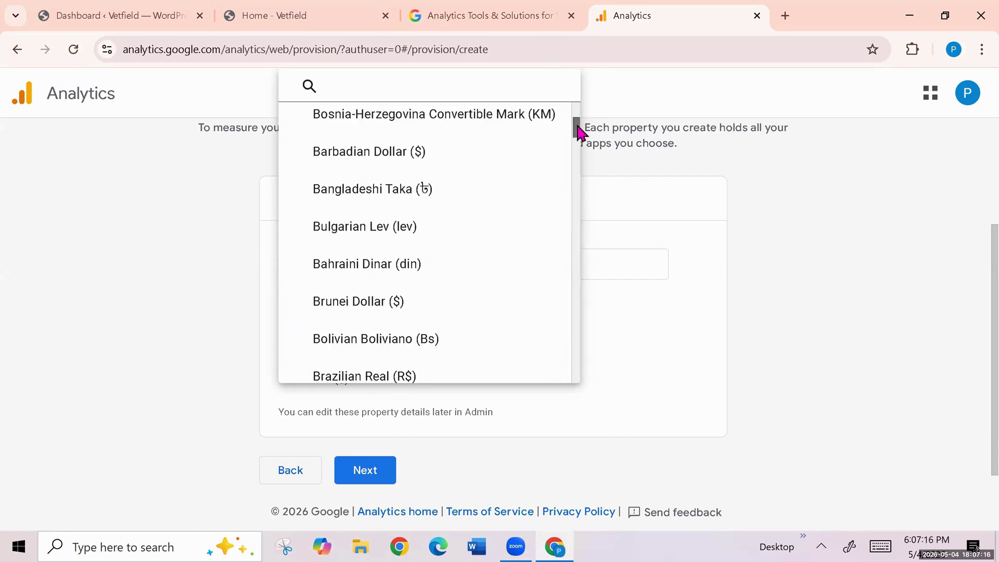
left_click(421, 191)
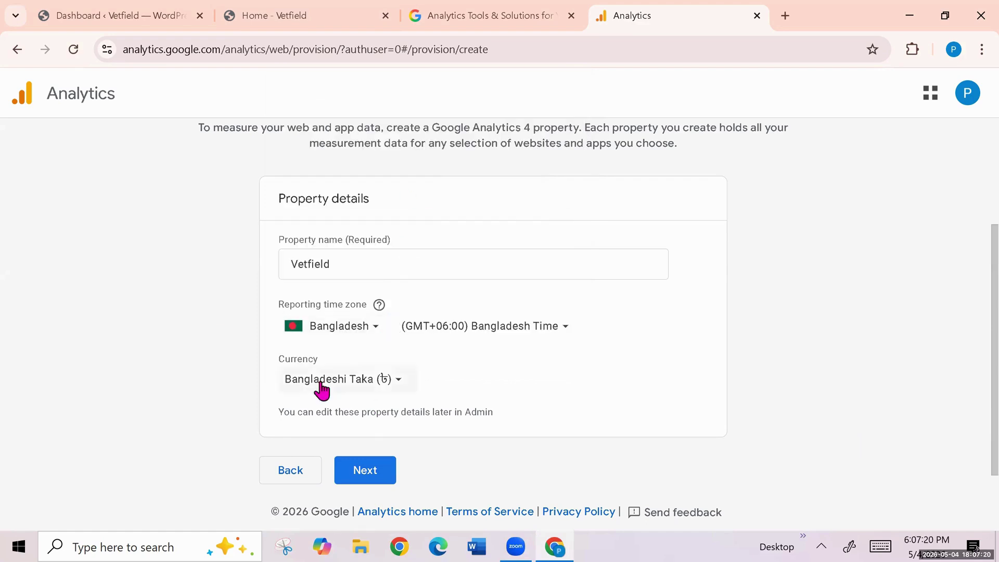
scroll(503, 394, "down", 1)
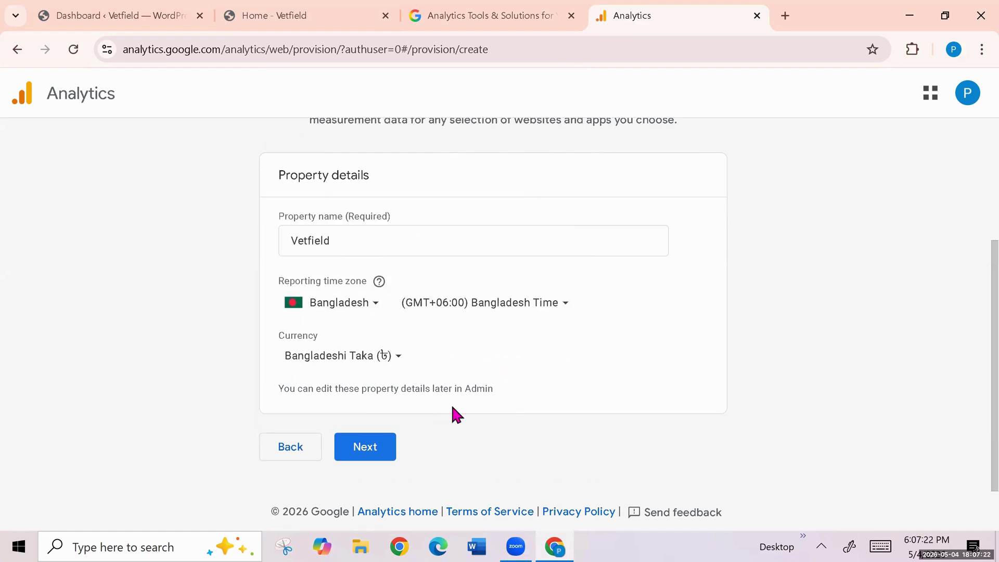
left_click(363, 454)
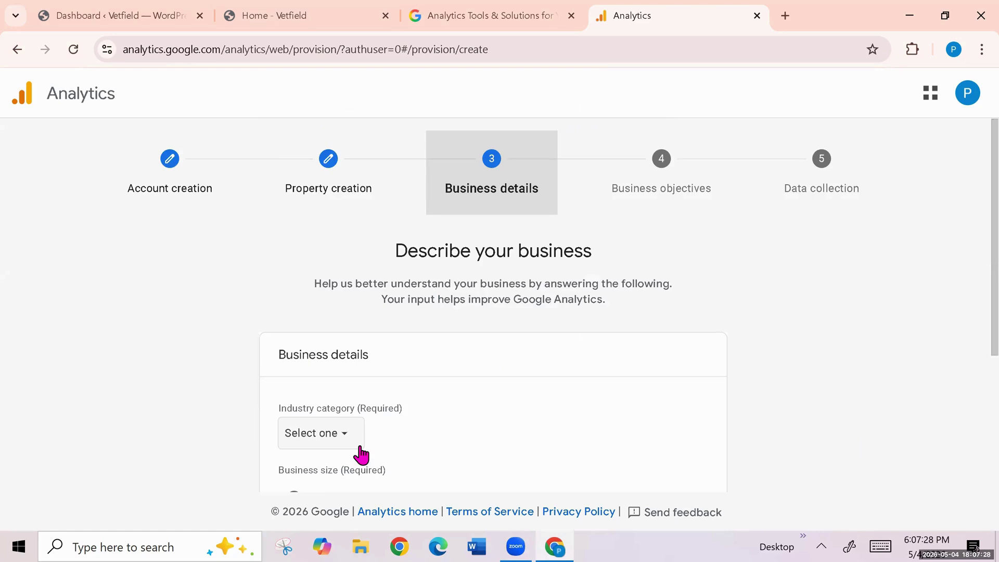
- Set the business size to Small (1 to 10 employees) and the industry category to Pets & Animals, and continue to the business objectives
scroll(439, 424, "down", 4)
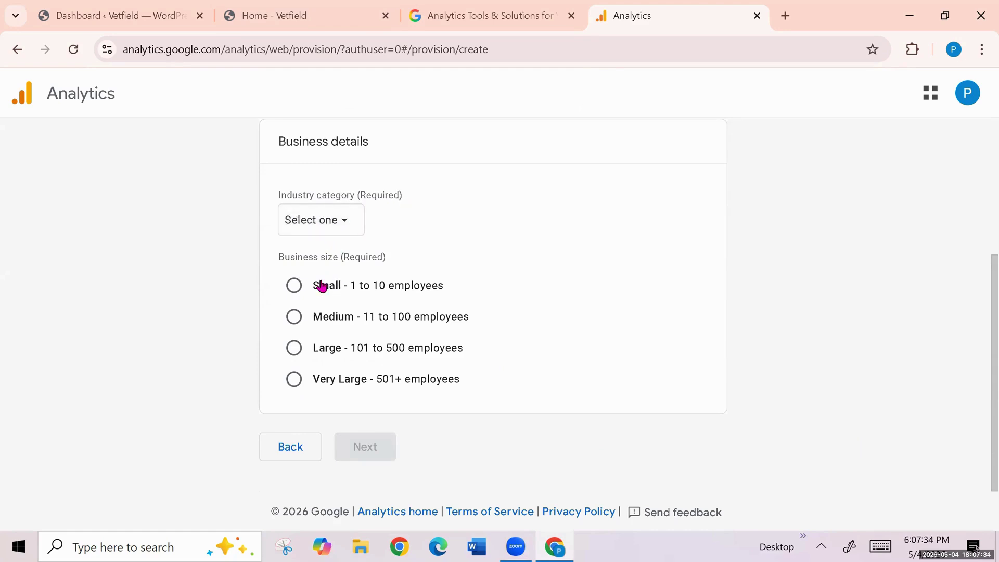
left_click(295, 290)
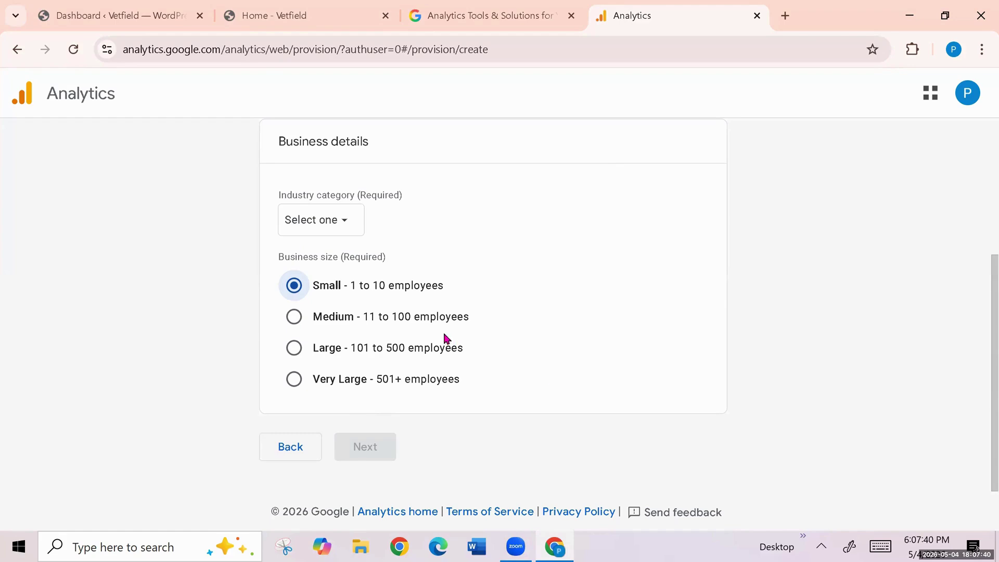
left_click(345, 223)
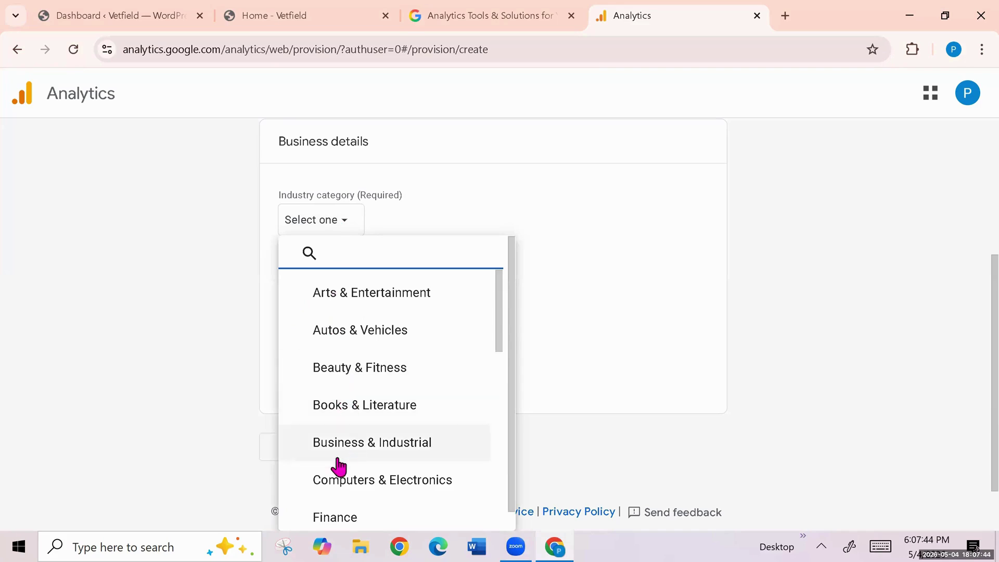
scroll(484, 380, "down", 5)
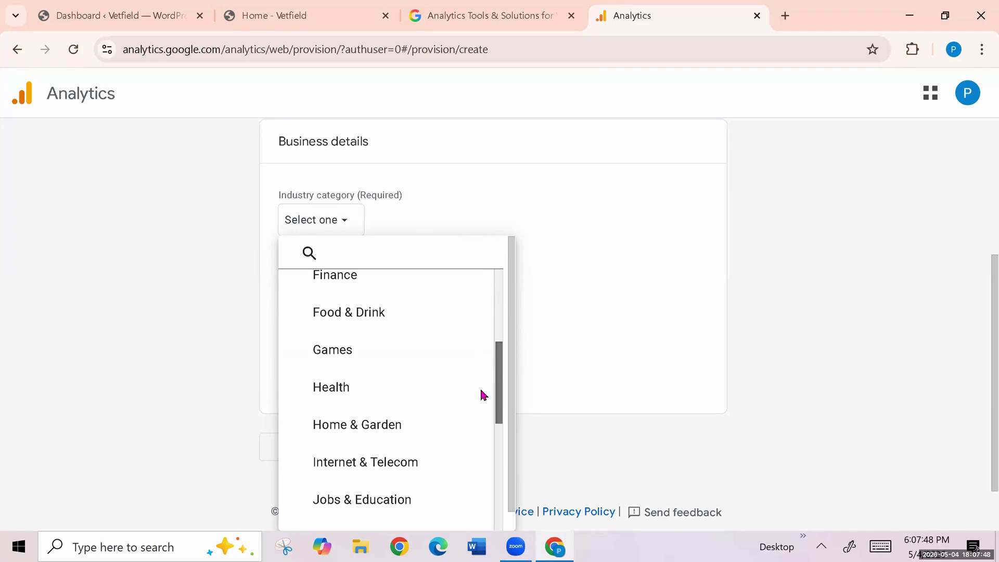
scroll(484, 395, "down", 5)
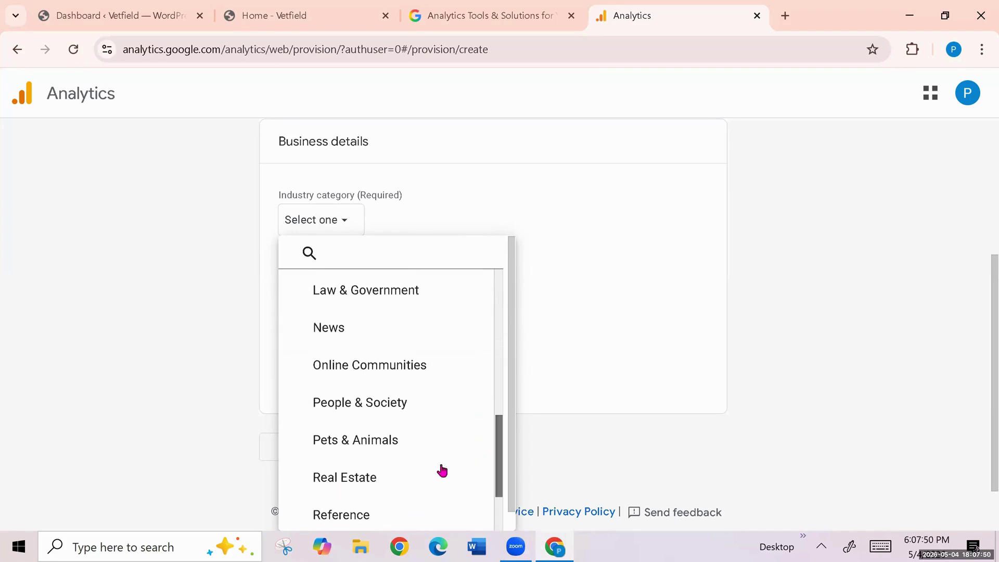
left_click(350, 443)
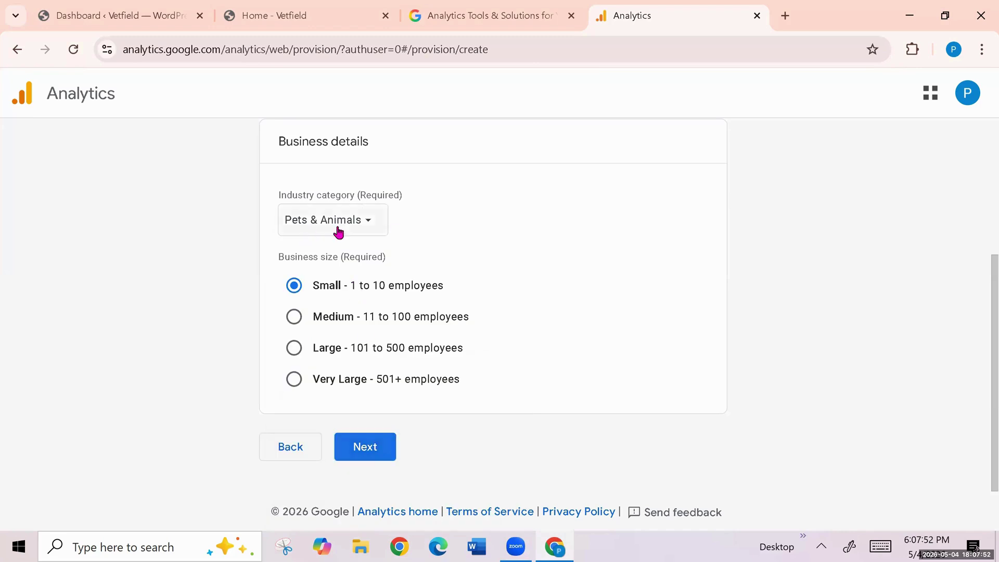
left_click(368, 455)
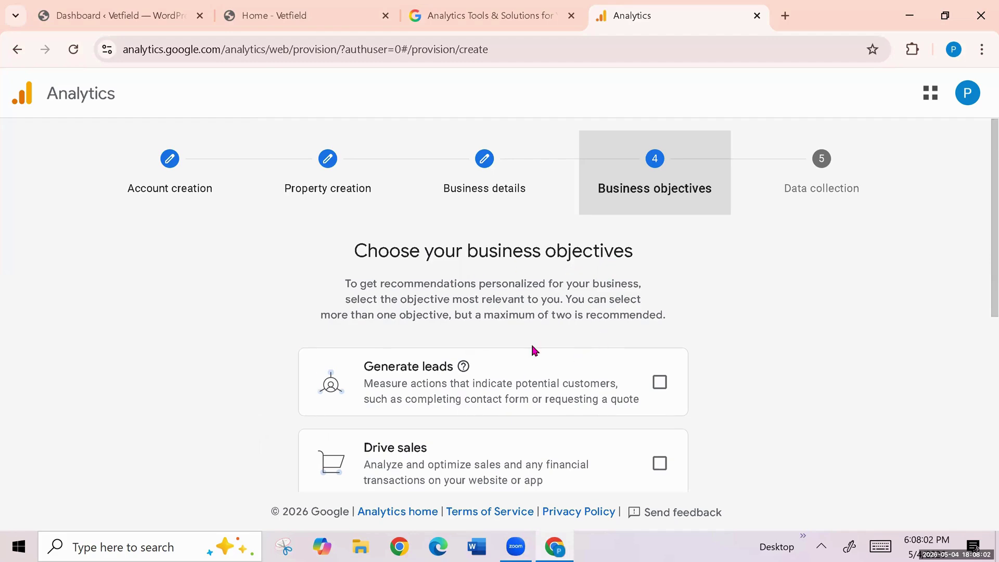
- Select the objectives Drive sales, Understand web and/or app traffic, and View user engagement & retention, and create the property
scroll(538, 348, "down", 3)
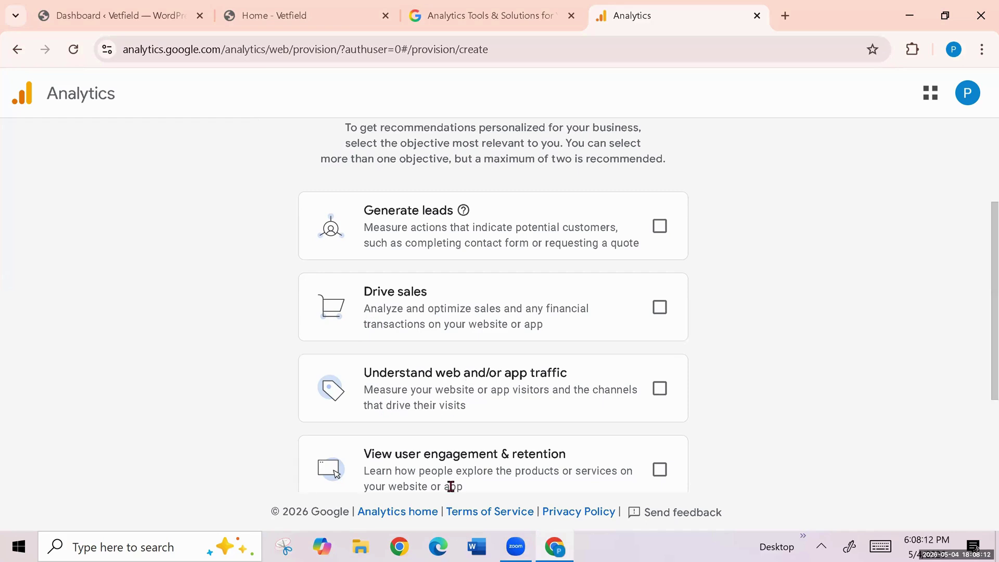
scroll(512, 451, "down", 3)
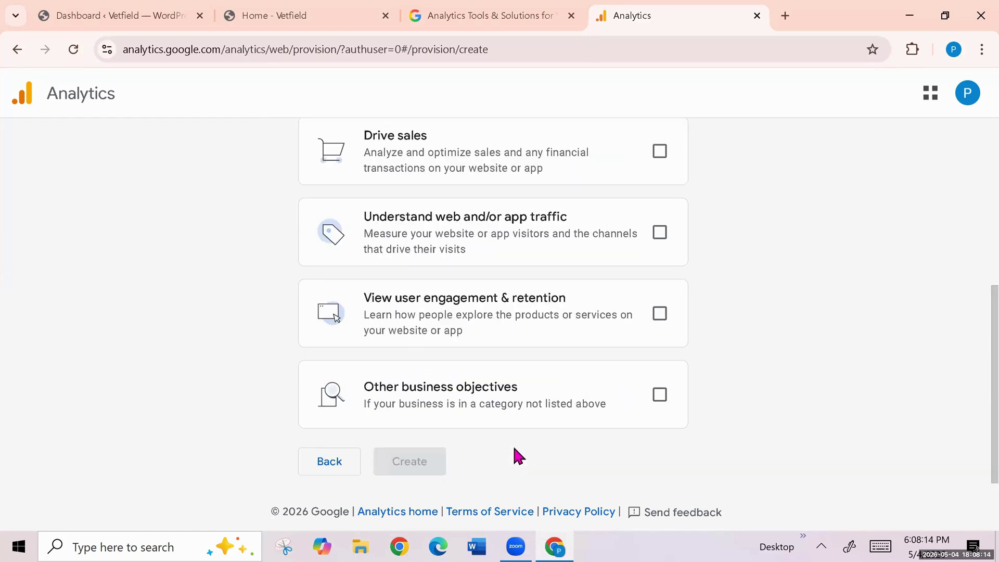
scroll(505, 385, "up", 2)
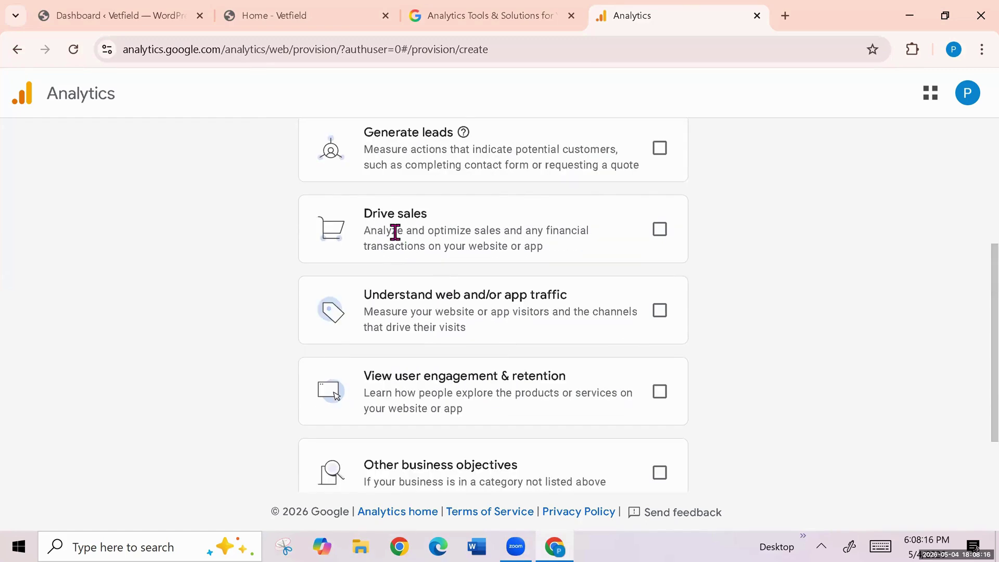
left_click(659, 230)
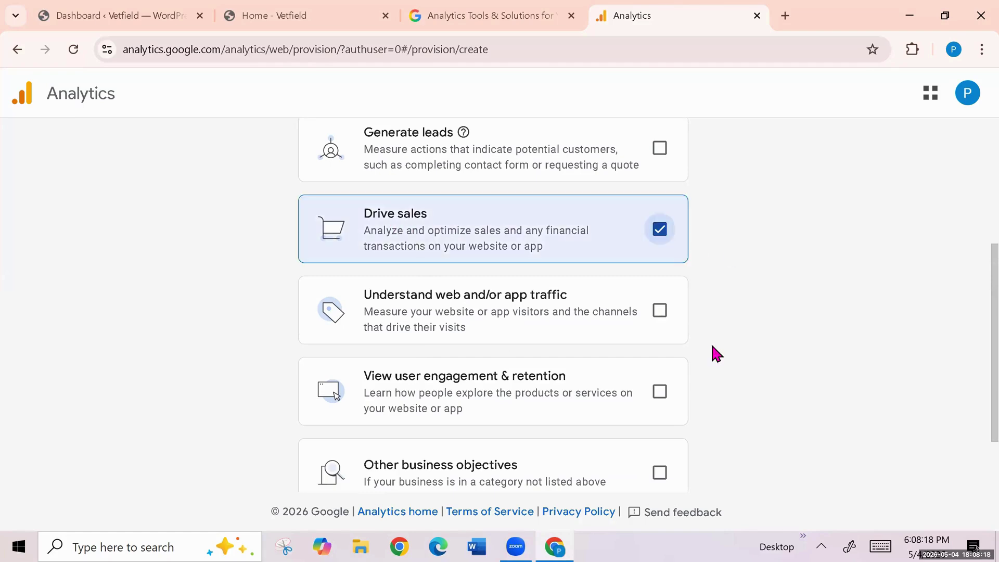
scroll(770, 328, "down", 2)
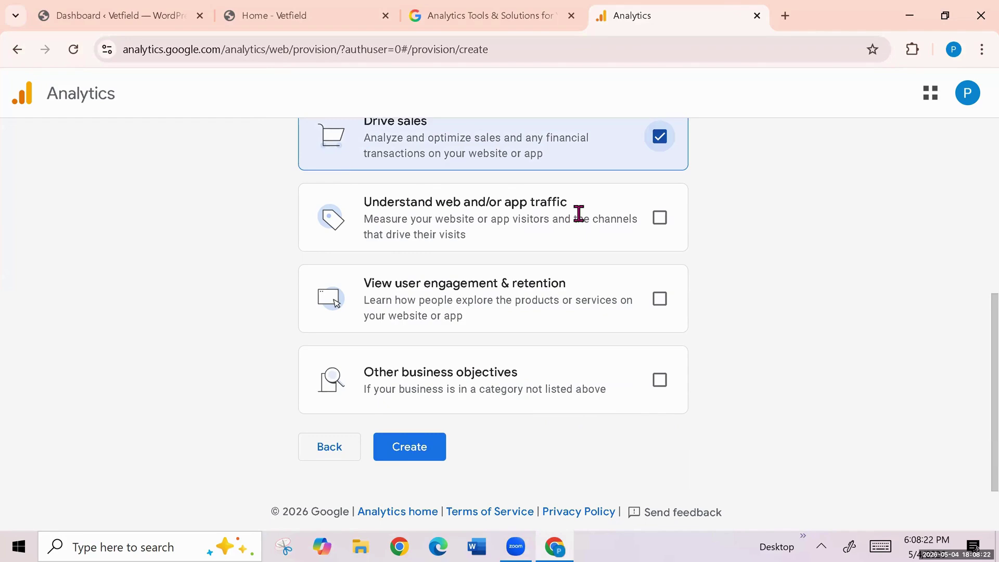
left_click(661, 229)
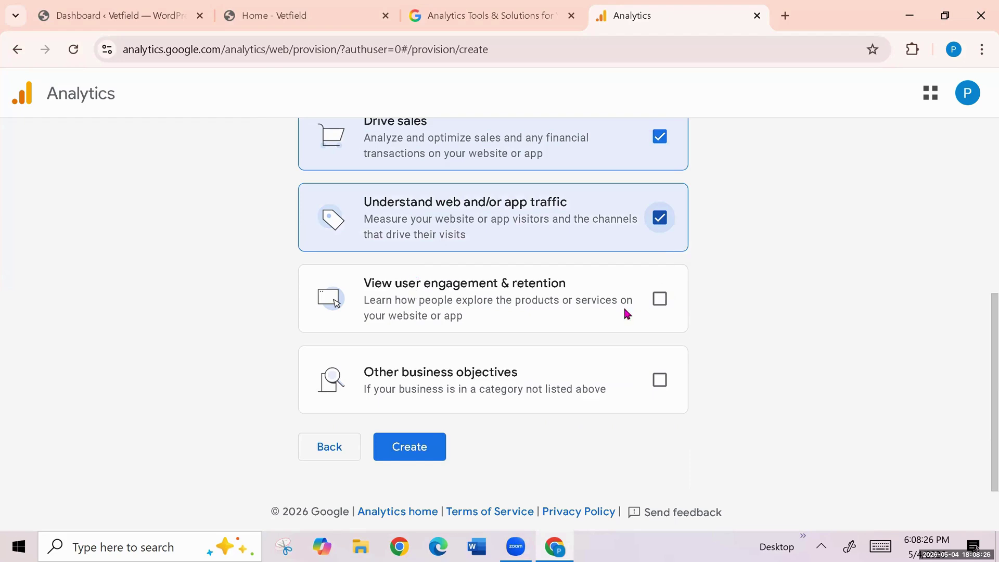
left_click(650, 307)
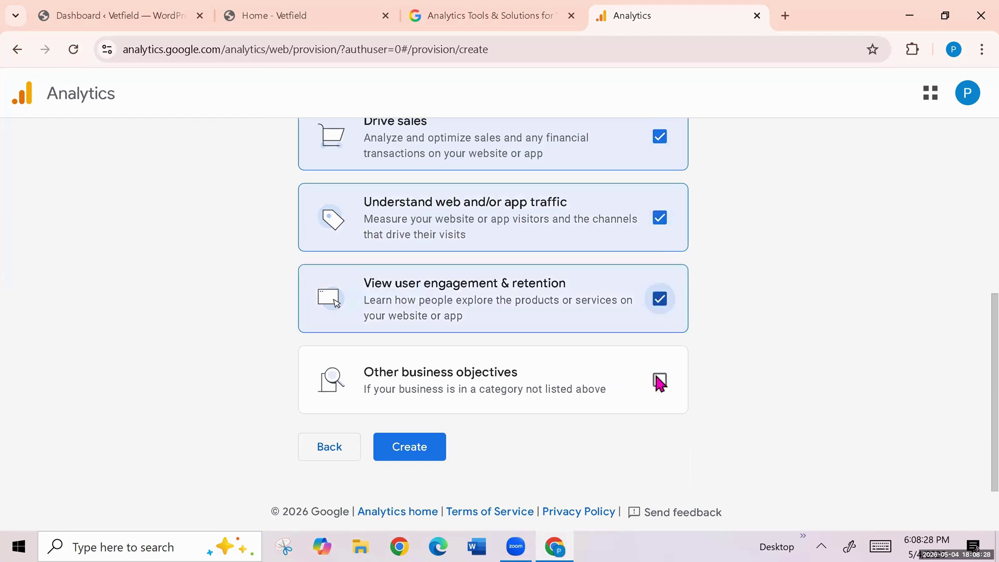
scroll(735, 341, "up", 5)
scroll(735, 339, "down", 5)
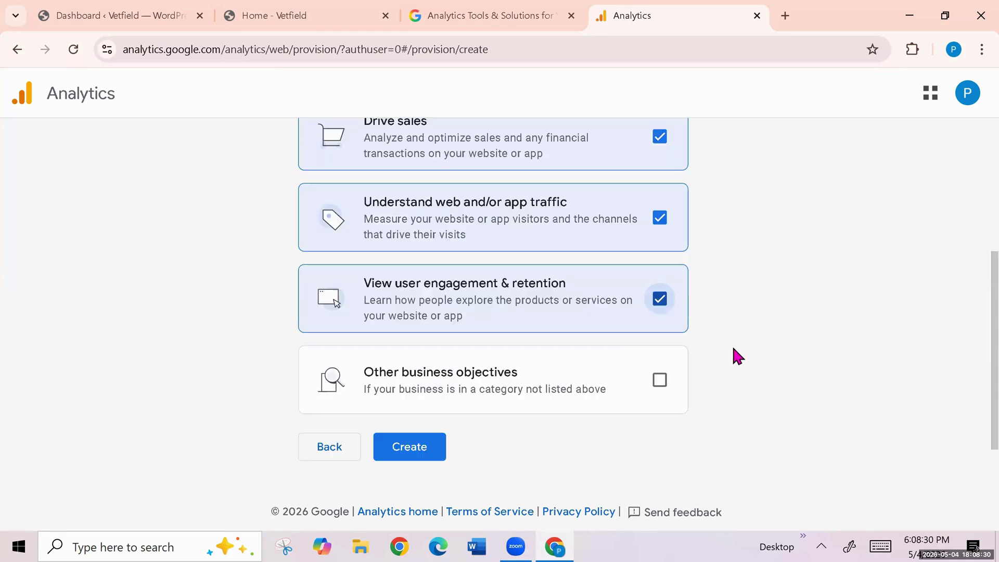
left_click(410, 448)
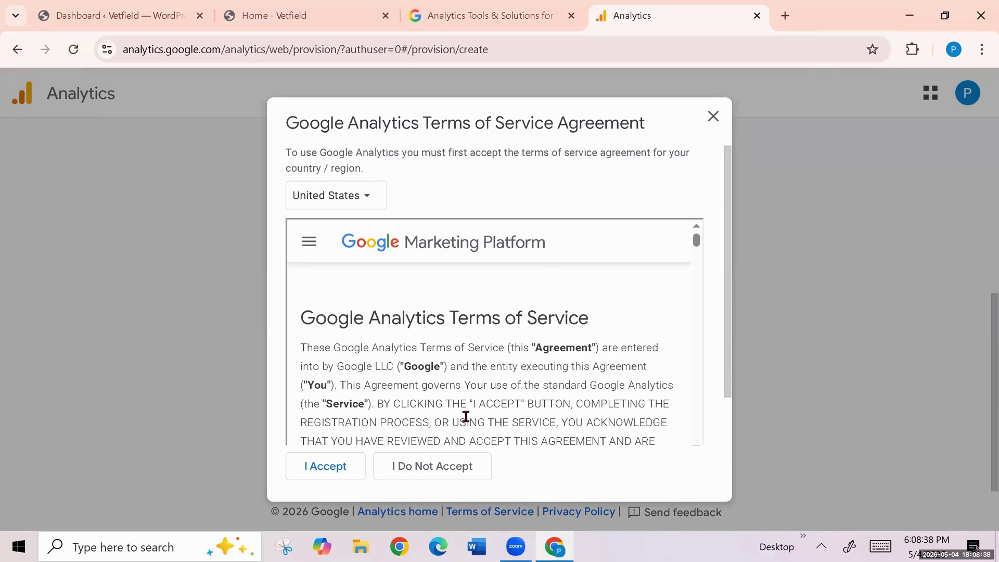
- Read through the Google Analytics Terms of Service Agreement for the United States and accept it
scroll(468, 397, "down", 10)
scroll(404, 377, "down", 15)
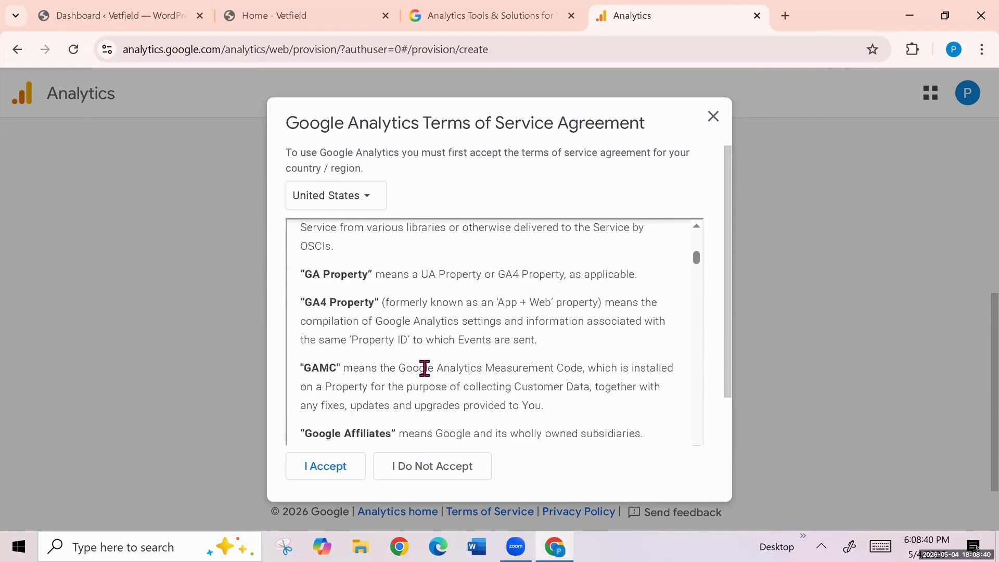
scroll(558, 408, "down", 10)
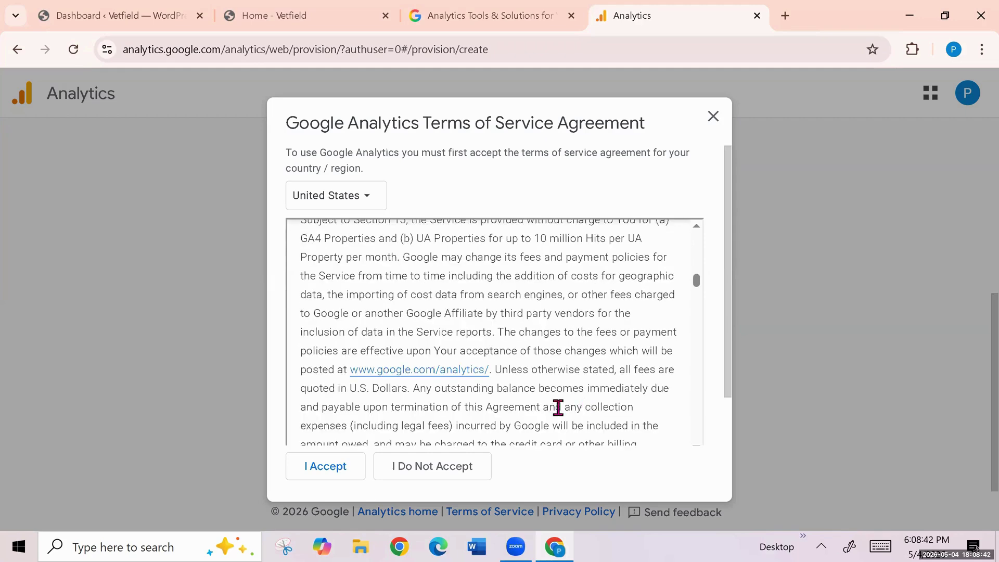
scroll(696, 312, "down", 5)
scroll(696, 355, "down", 15)
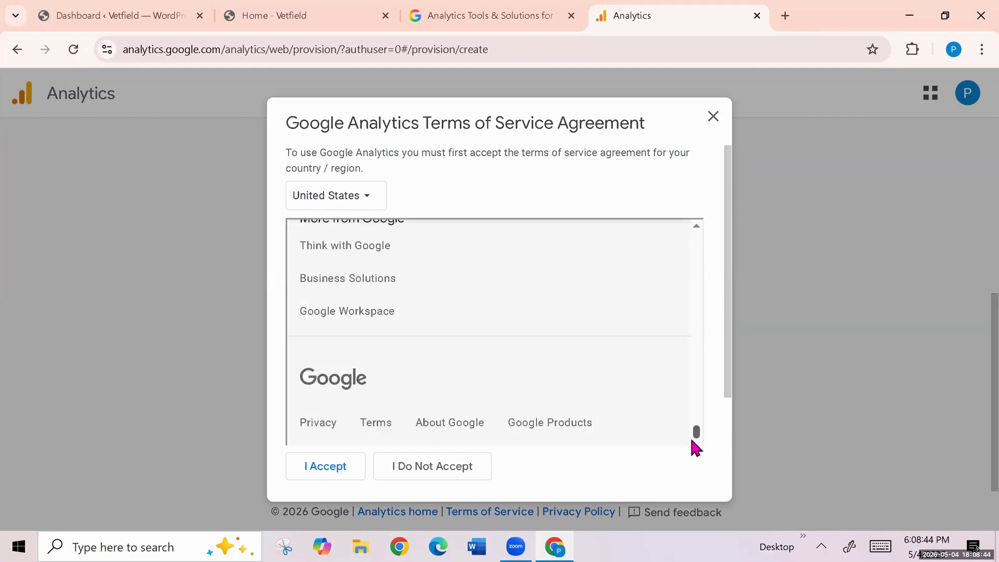
left_click_drag(696, 436, 696, 399)
left_click(335, 468)
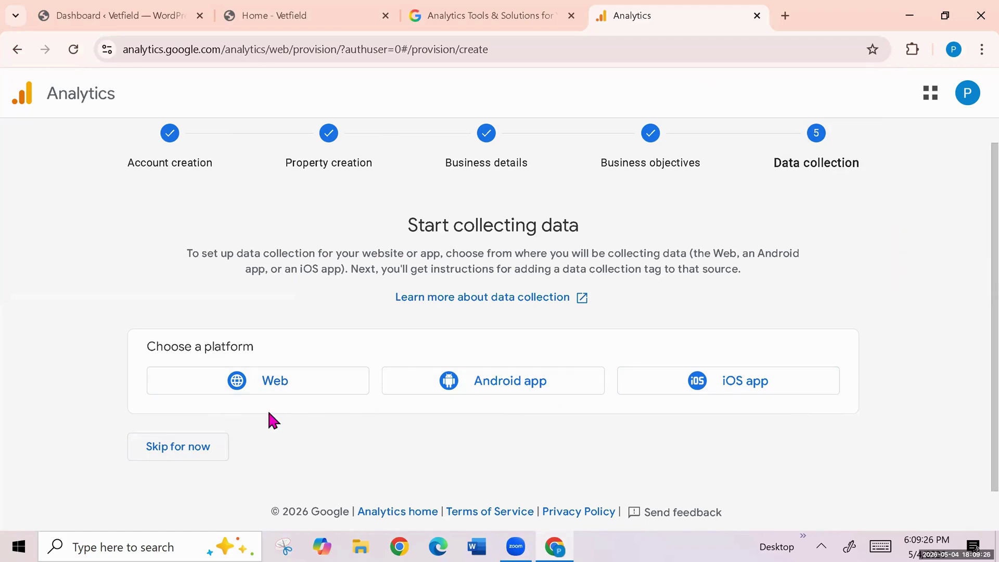
- Choose Web as the data collection platform and copy the site's base address from the Vetfield WordPress dashboard's URL
left_click(259, 380)
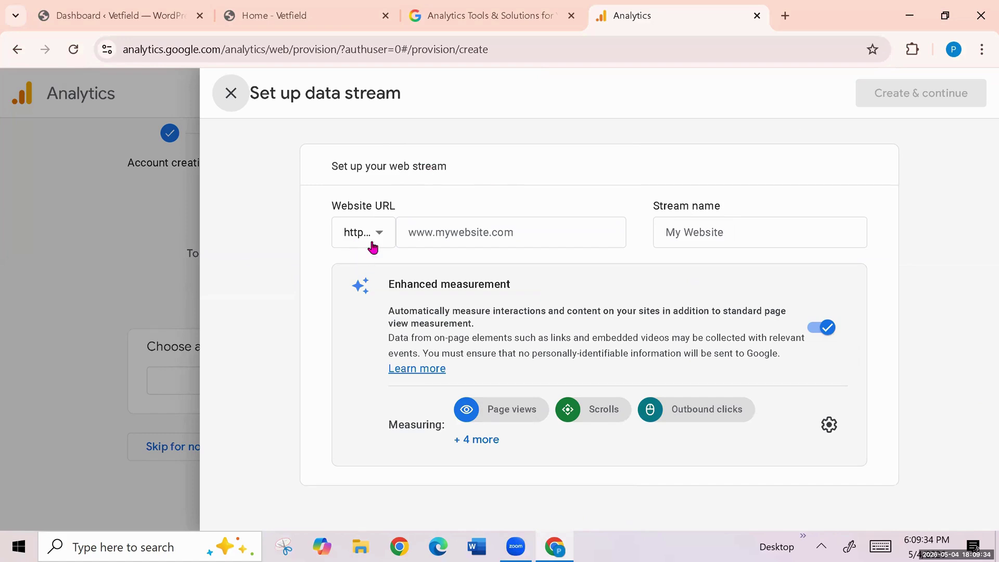
left_click(451, 234)
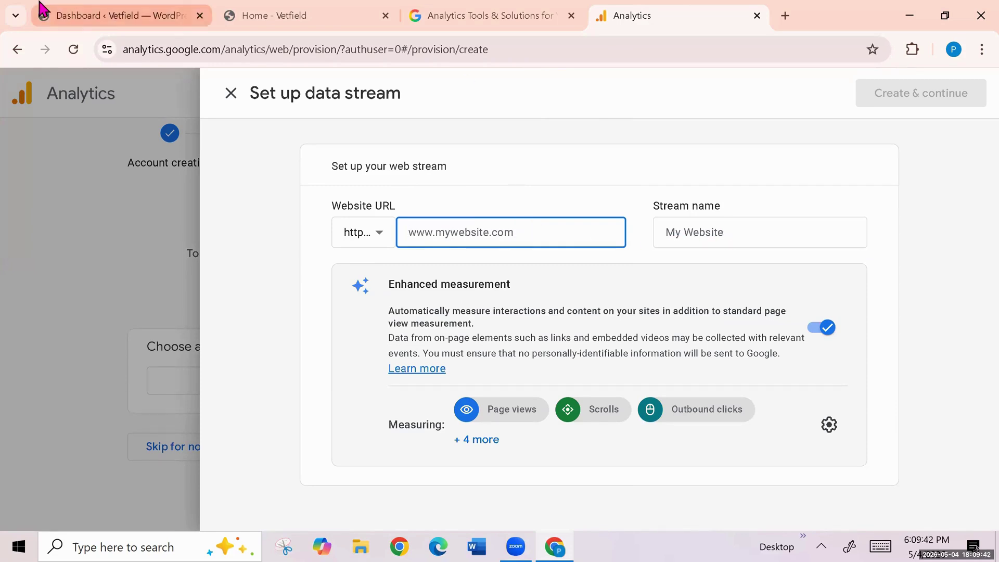
left_click(120, 15)
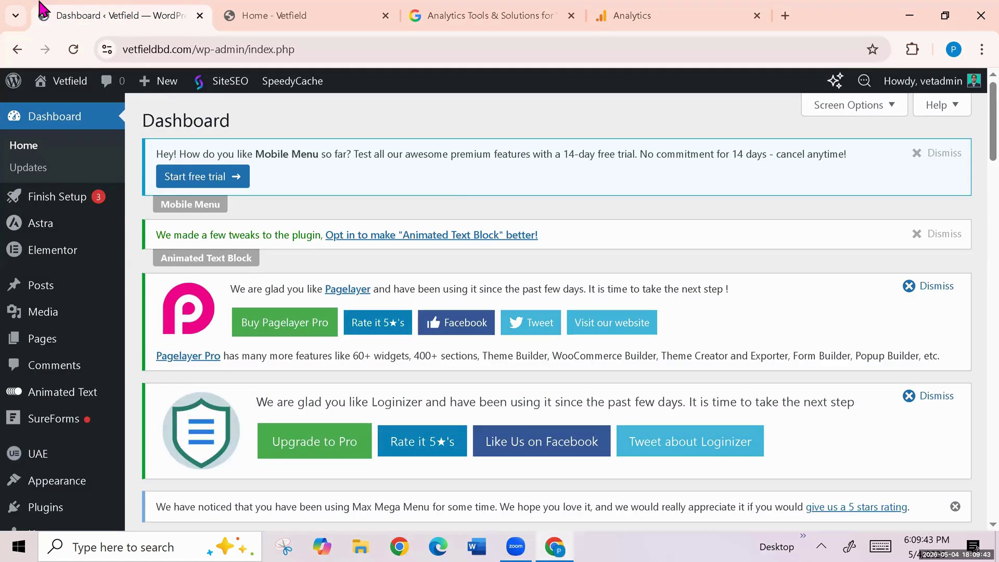
double_click(192, 49)
right_click(210, 51)
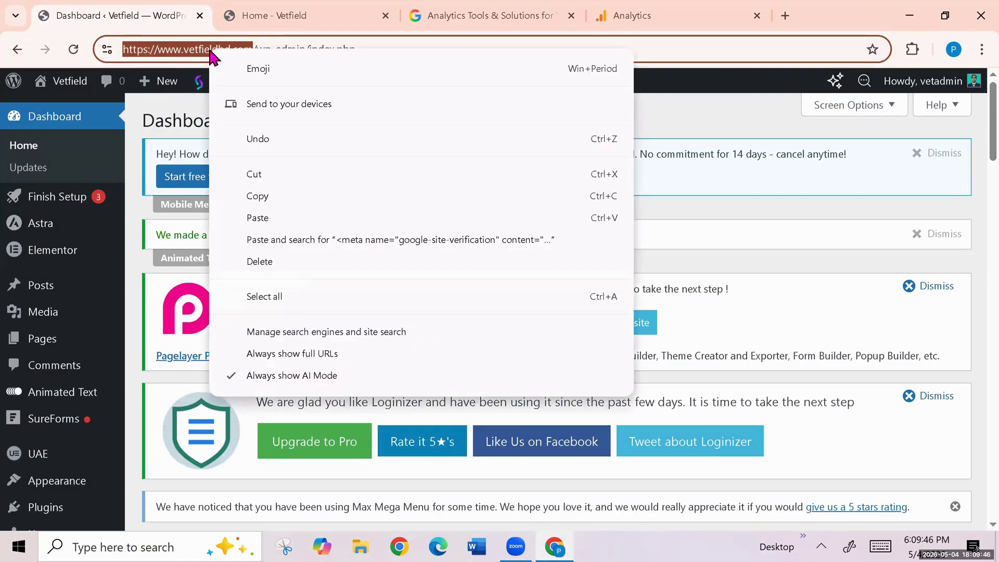
left_click(263, 192)
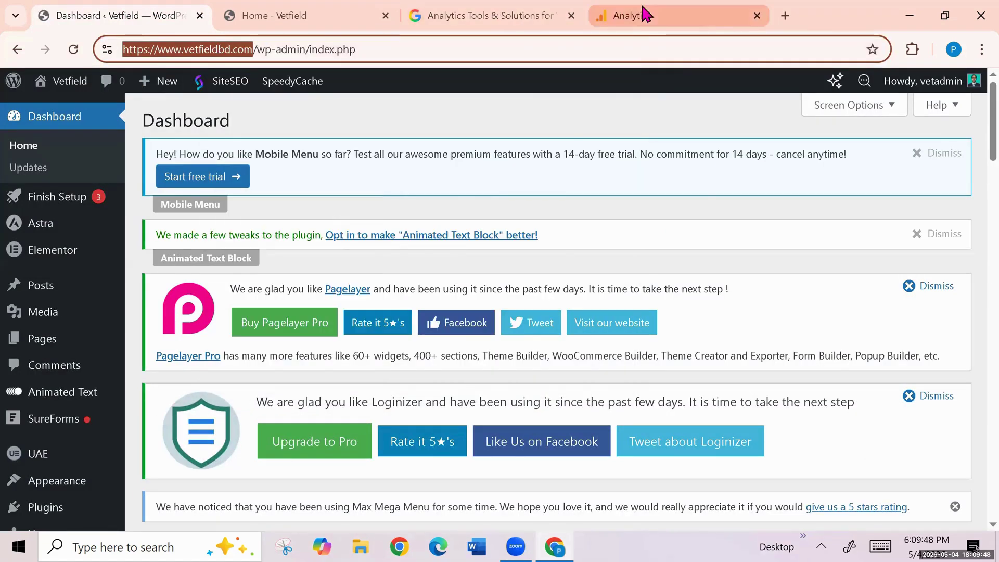
left_click(609, 15)
right_click(409, 229)
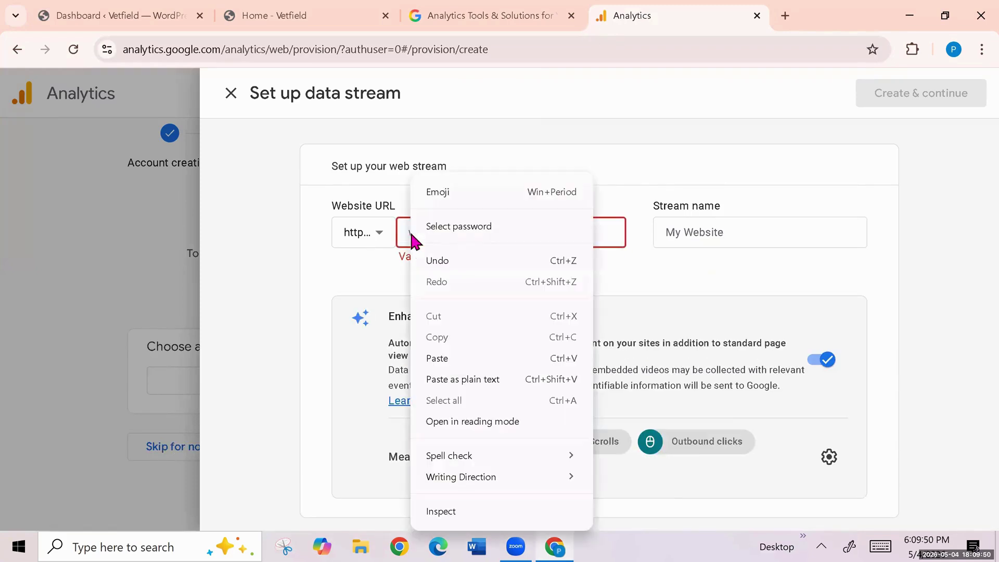
left_click(441, 358)
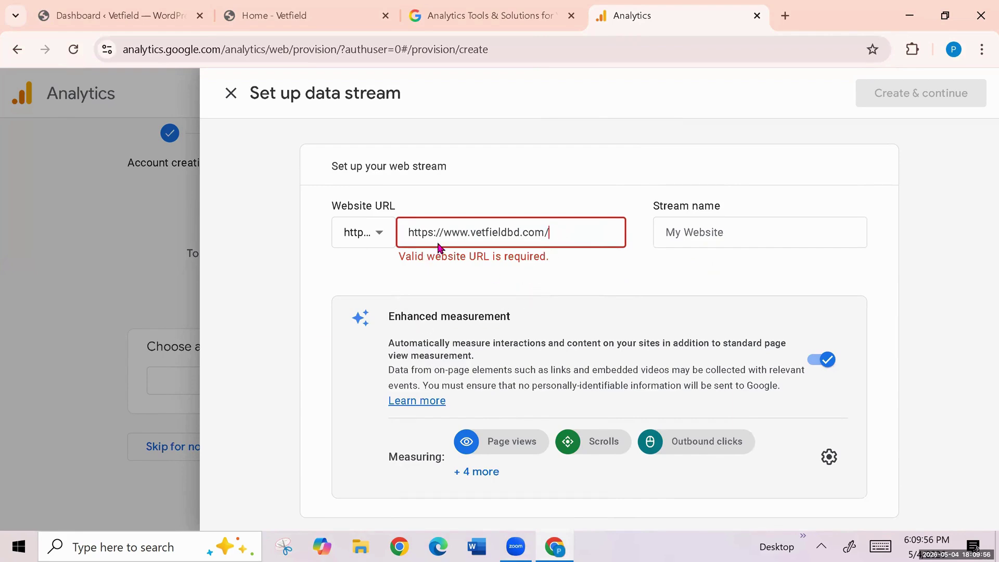
left_click_drag(444, 232, 402, 233)
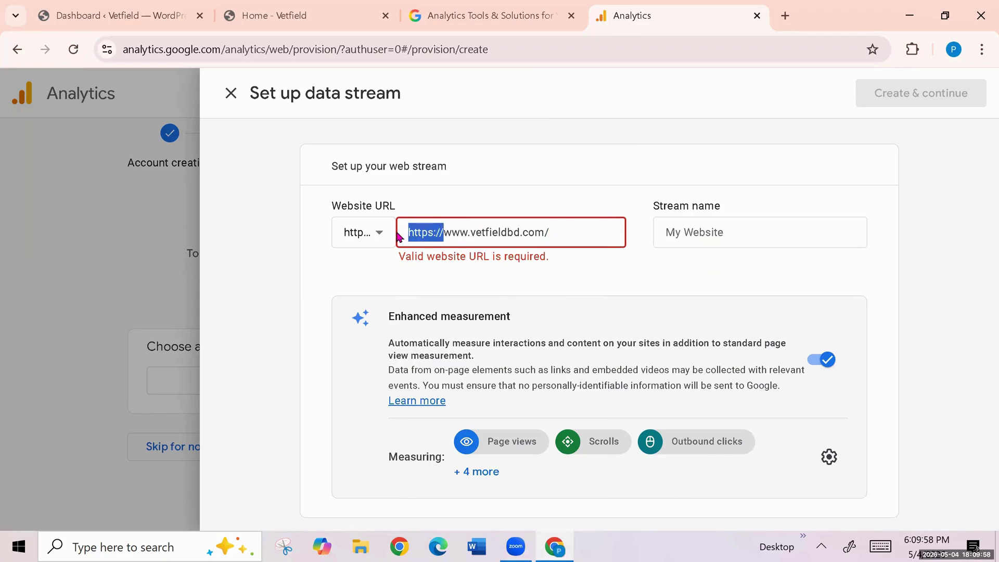
key("BackSpace")
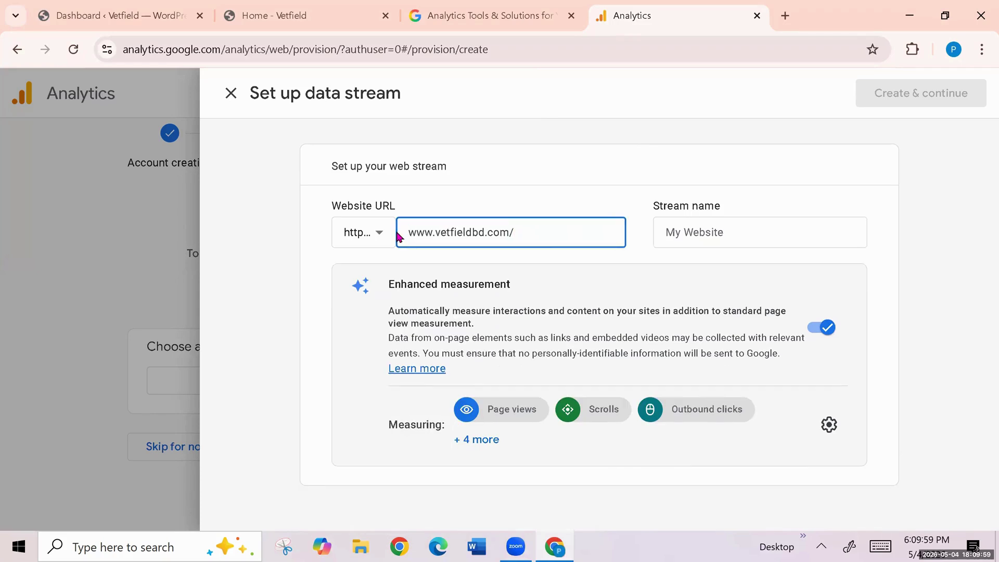
left_click(527, 233)
- Name the web data stream Vetfield
left_click(679, 232)
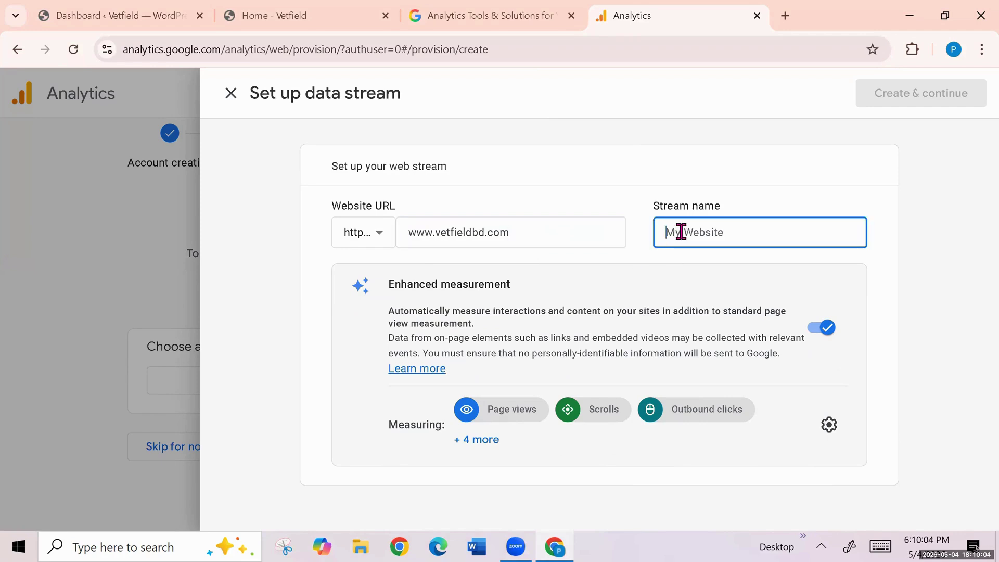
type("Ve")
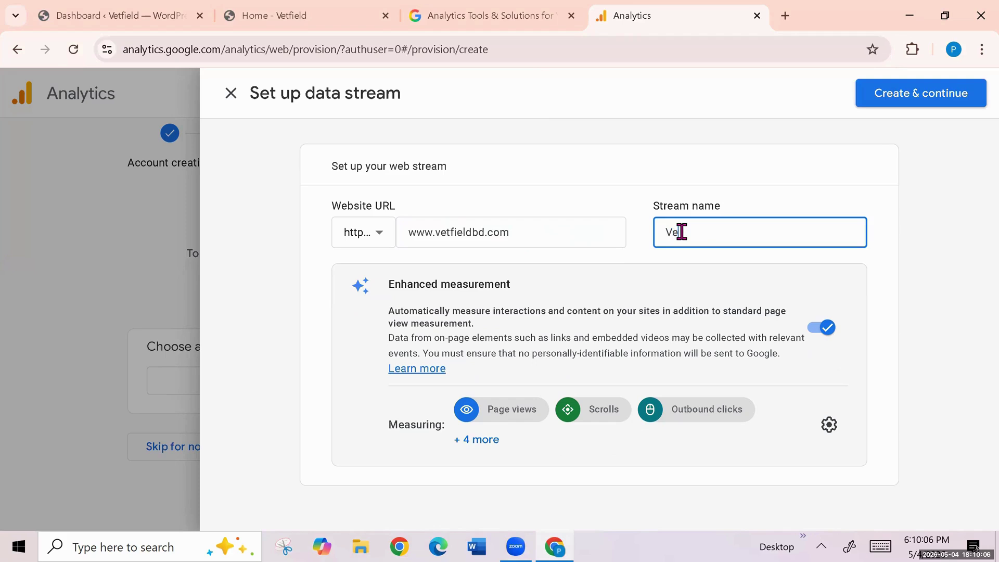
type("tfield")
left_click(917, 98)
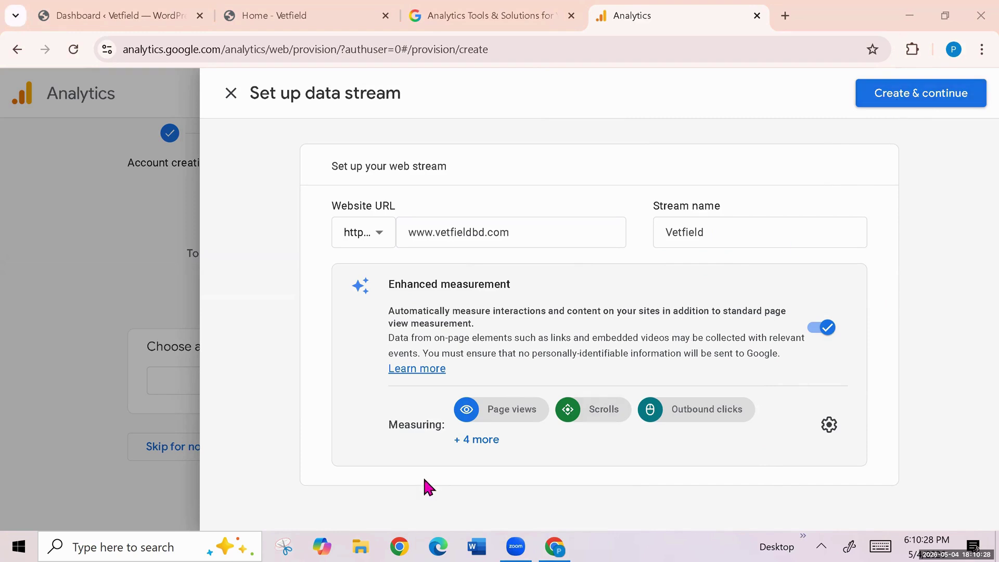
- Review the event types in the stream's enhanced measurement settings and close them without changes
left_click(830, 426)
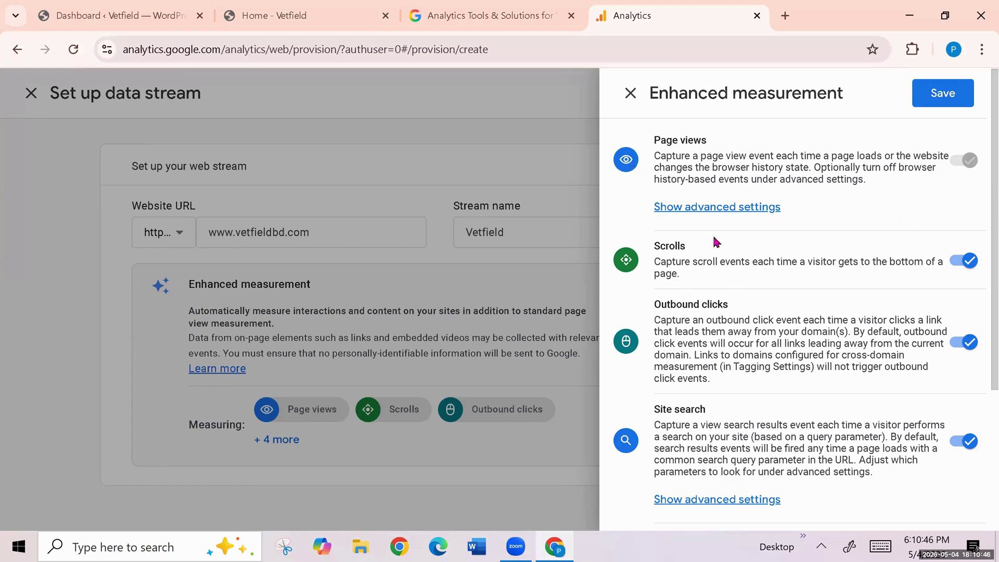
scroll(692, 281, "down", 4)
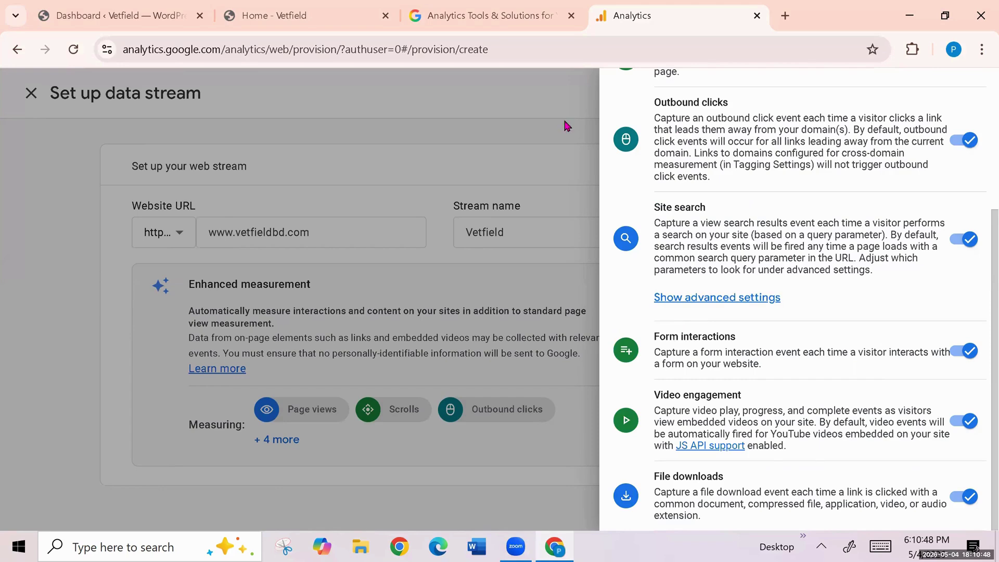
left_click(544, 109)
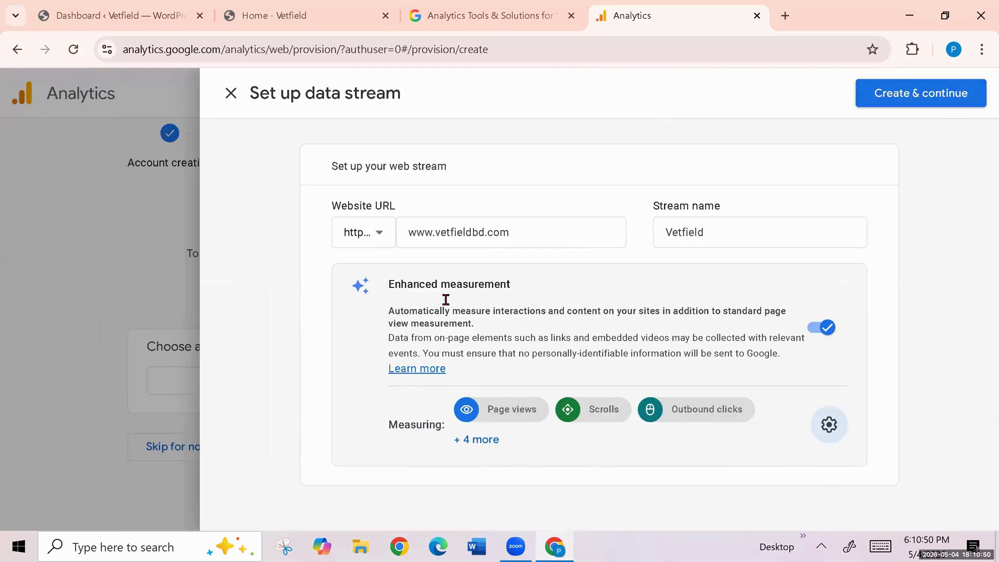
- Create the web data stream and proceed to the Google tag installation instructions with the Install with Wordpress option
left_click(921, 94)
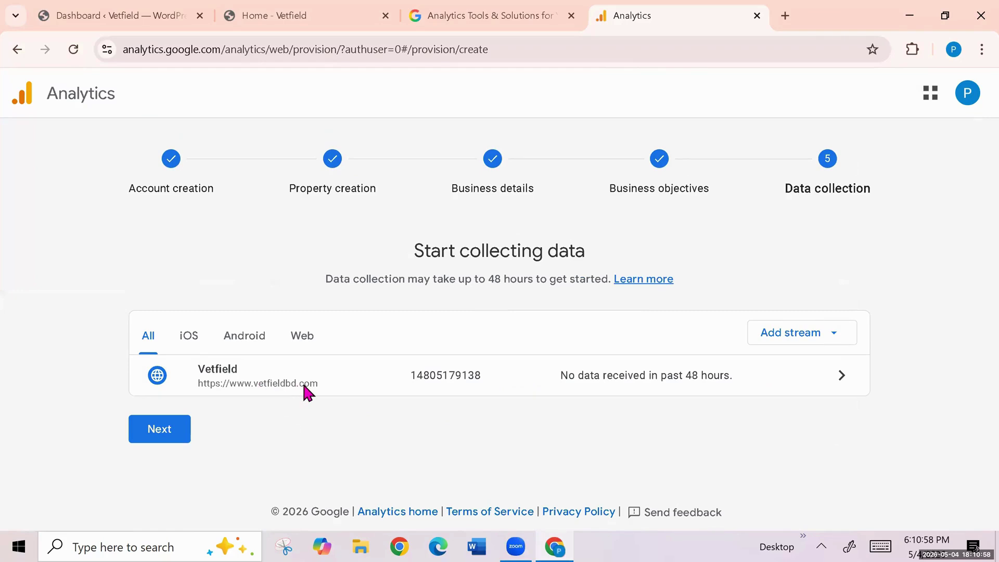
left_click(819, 336)
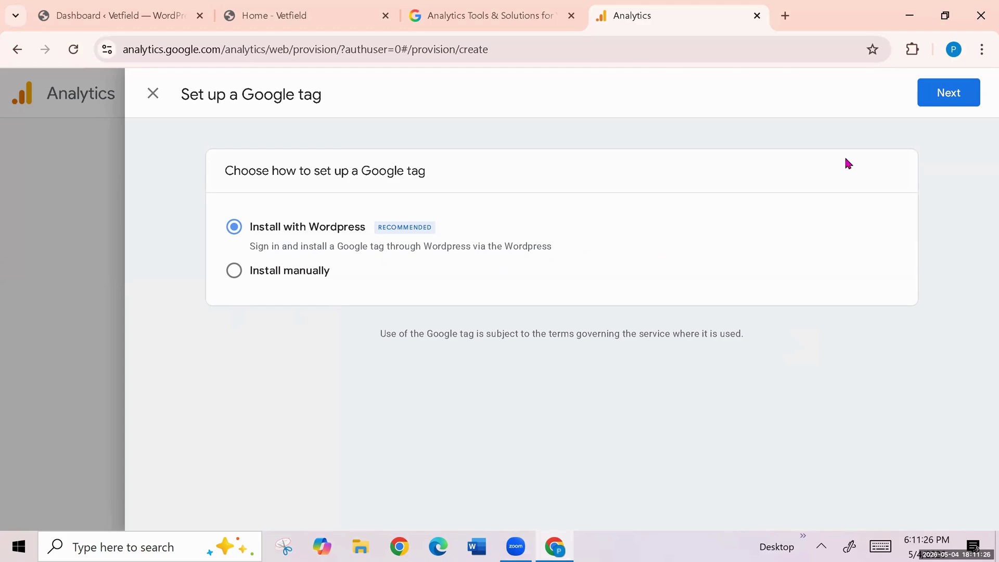
left_click(960, 104)
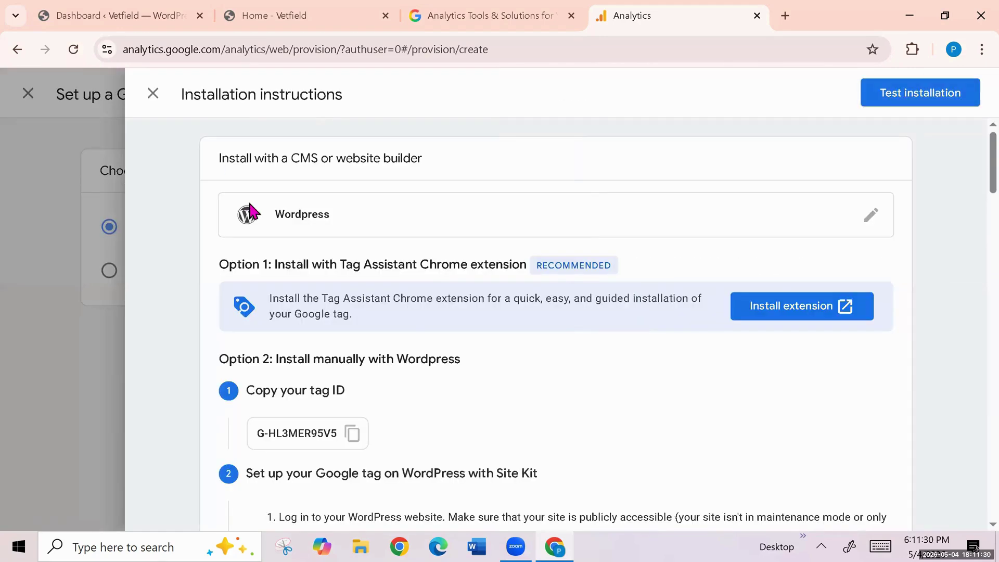
- Look over the available website platforms, keep Wordpress, and examine the instructions for installing the Google tag manually
left_click(869, 215)
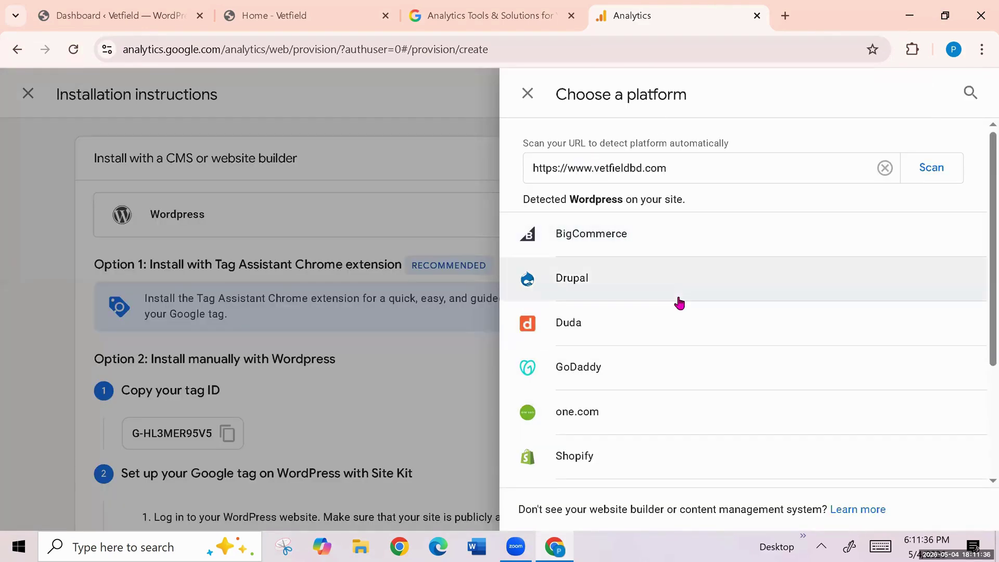
scroll(663, 314, "down", 3)
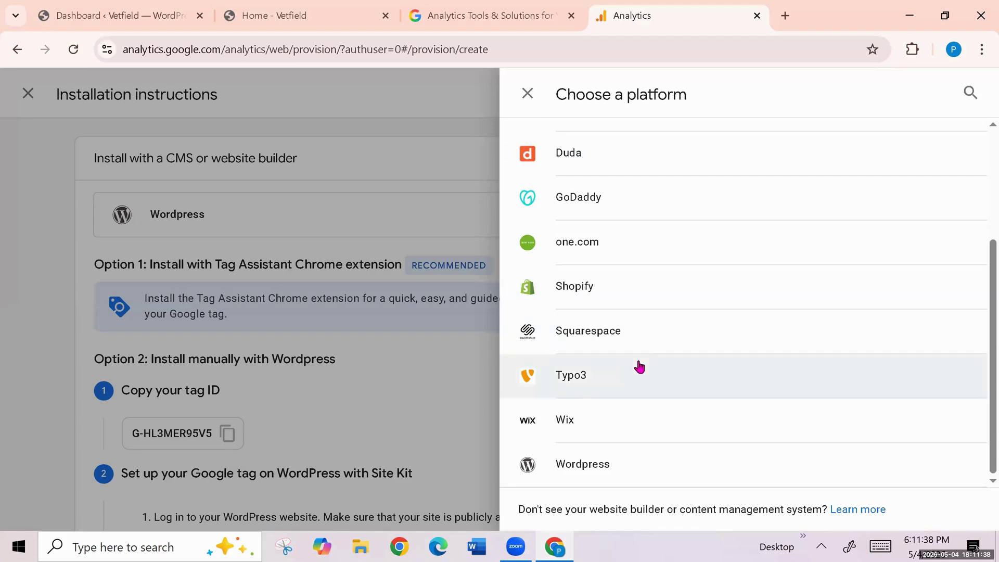
left_click(527, 94)
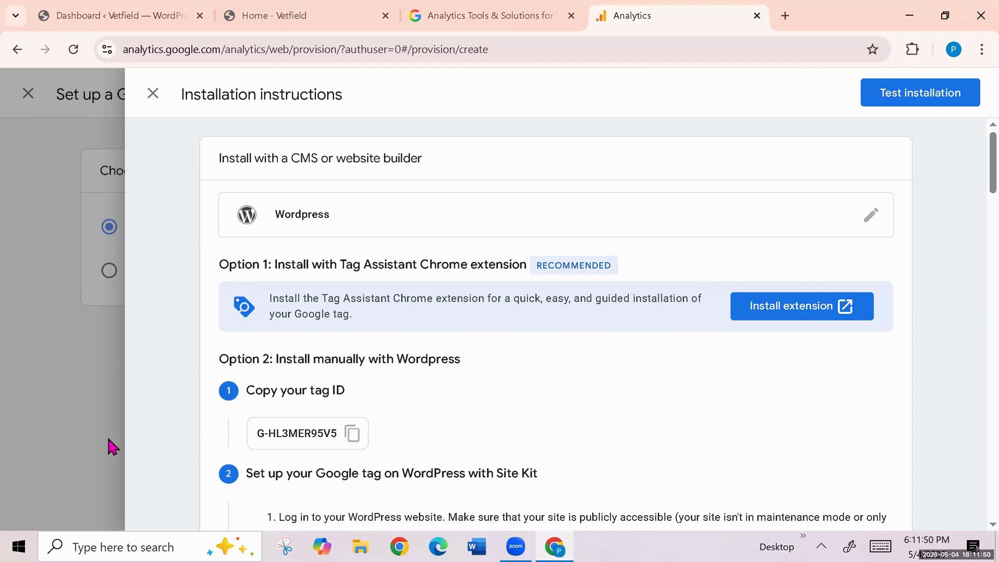
scroll(975, 260, "down", 3)
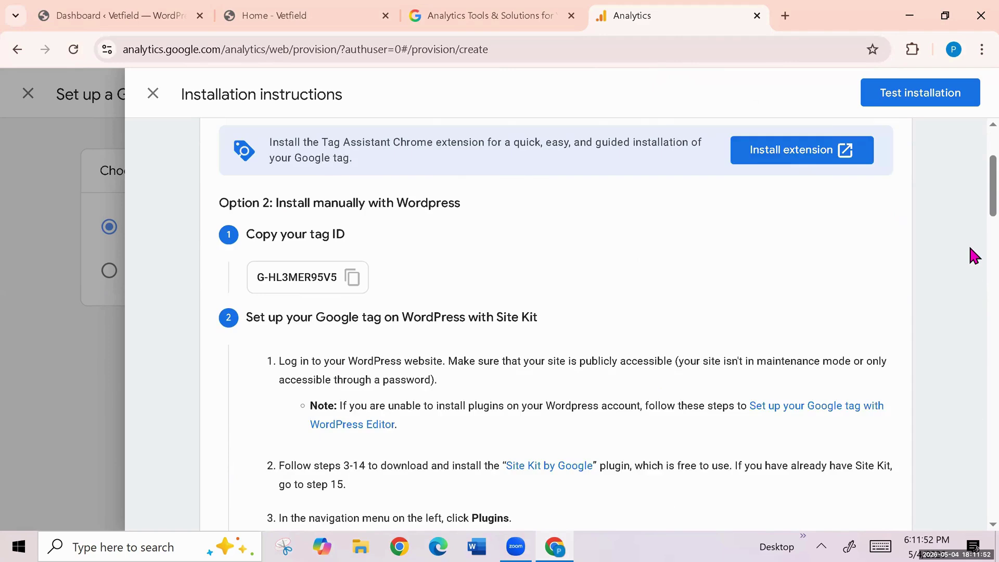
- Read through the manual installation instructions for adding the Google tag to WordPress with the Site Kit plugin
scroll(973, 257, "down", 3)
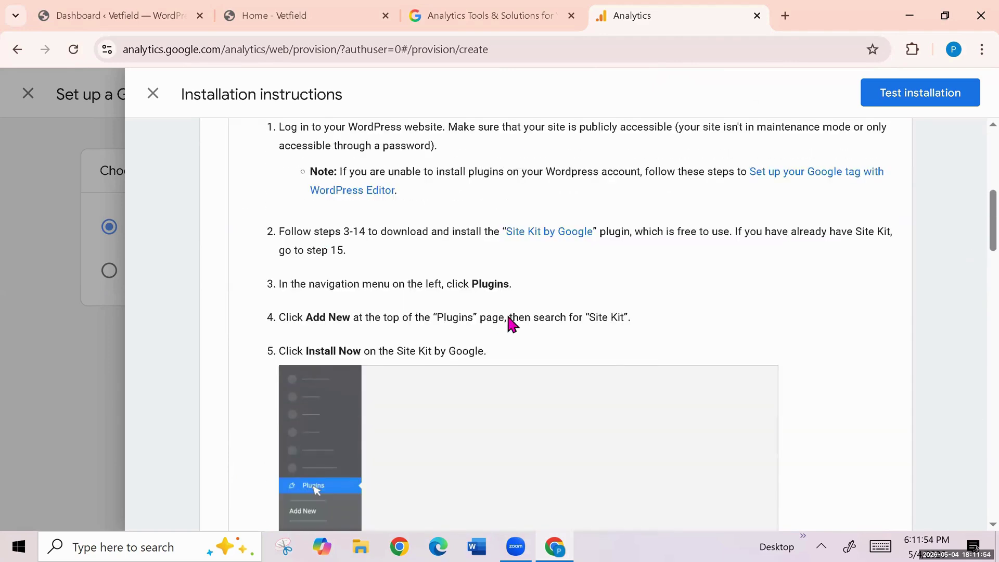
scroll(512, 322, "up", 3)
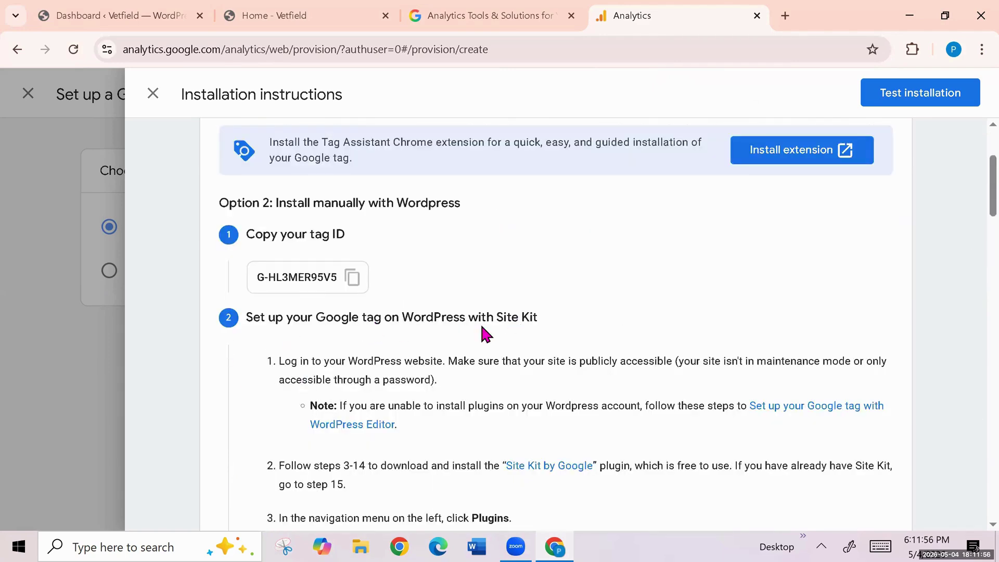
scroll(504, 386, "down", 3)
scroll(505, 388, "down", 3)
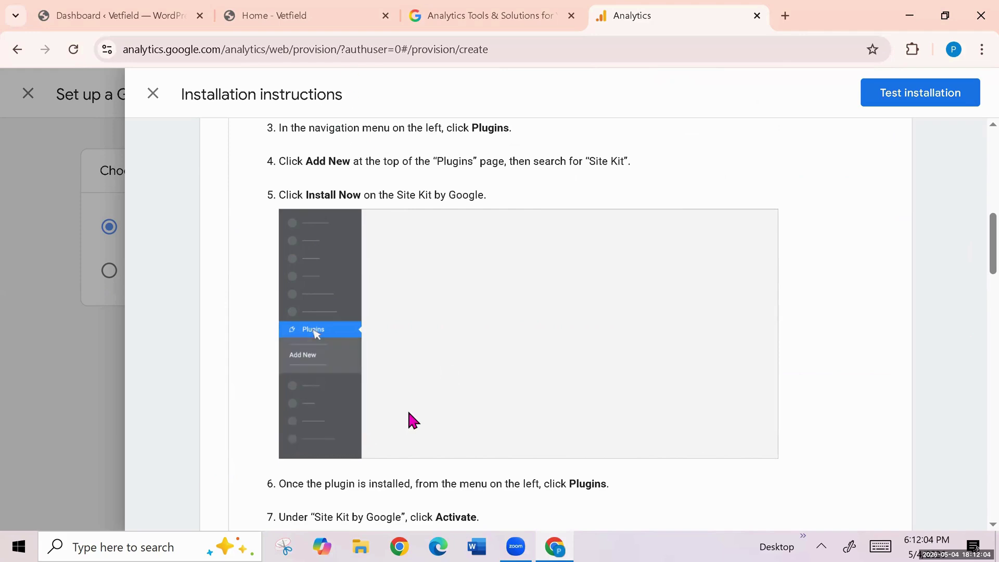
scroll(411, 420, "down", 3)
scroll(408, 413, "down", 10)
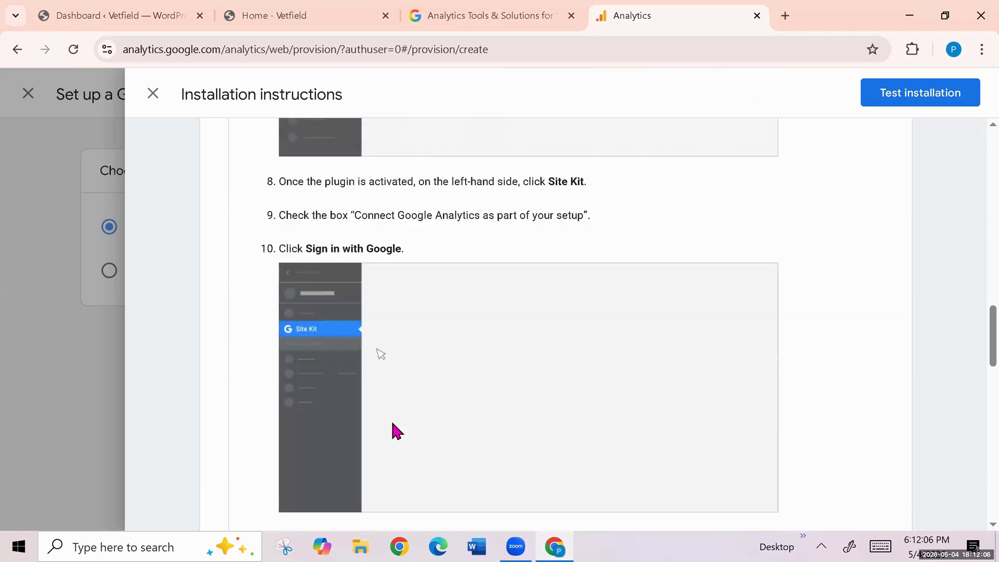
scroll(392, 424, "down", 3)
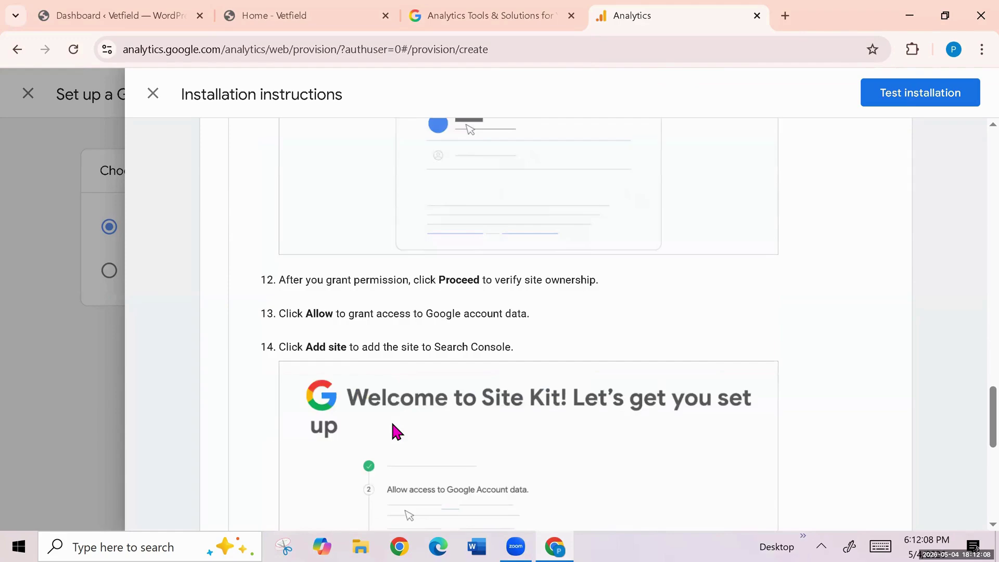
scroll(391, 421, "up", 3)
scroll(391, 424, "up", 10)
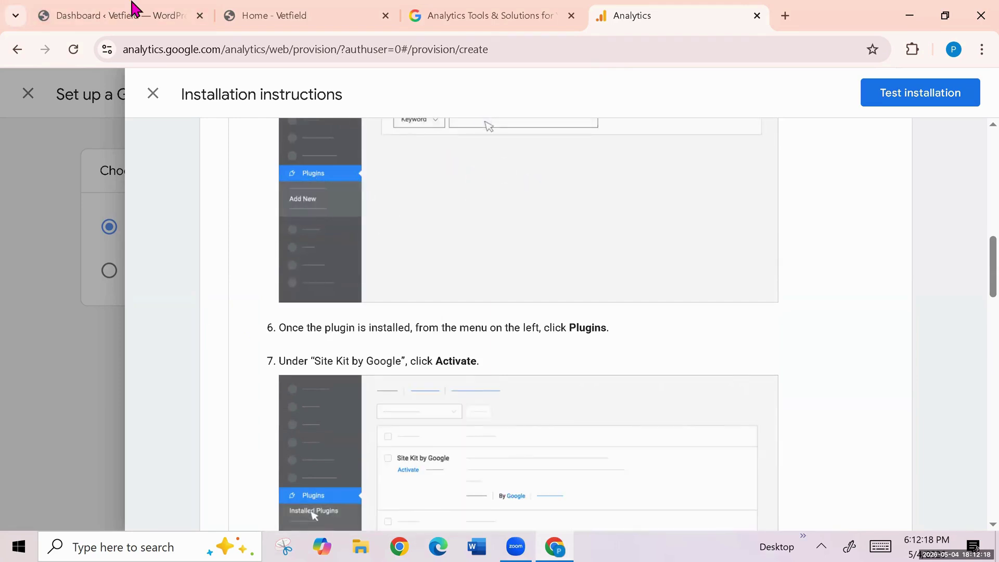
- Open the Vetfield site's Installed Plugins page in a new browser tab and look through the list of plugins
left_click(99, 10)
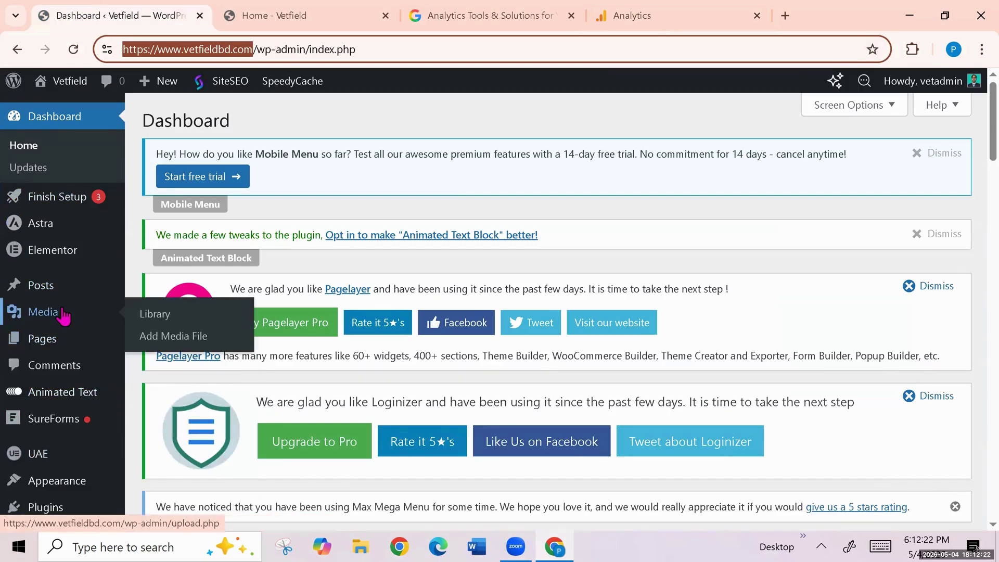
scroll(62, 323, "down", 6)
mouse_move(45, 195)
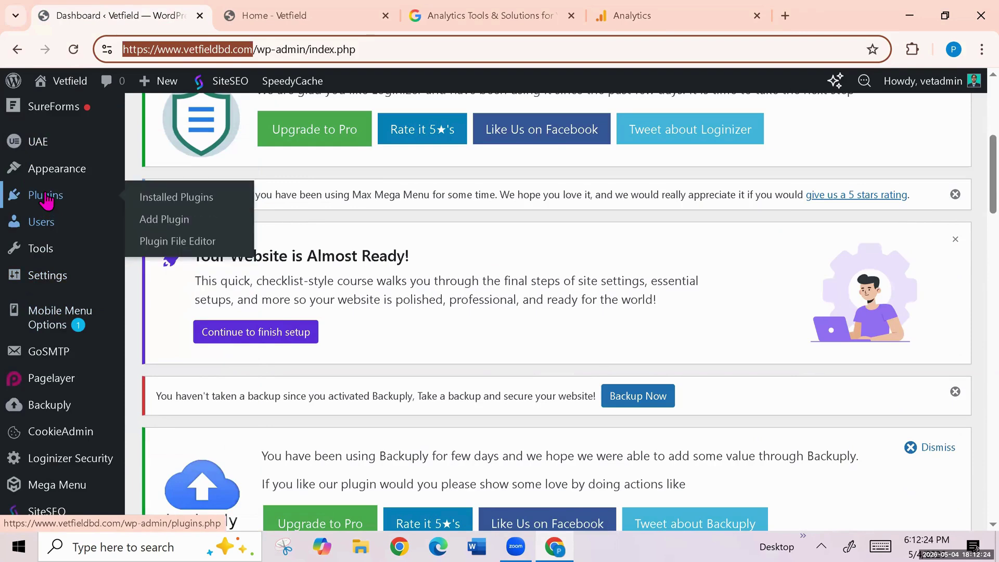
right_click(169, 206)
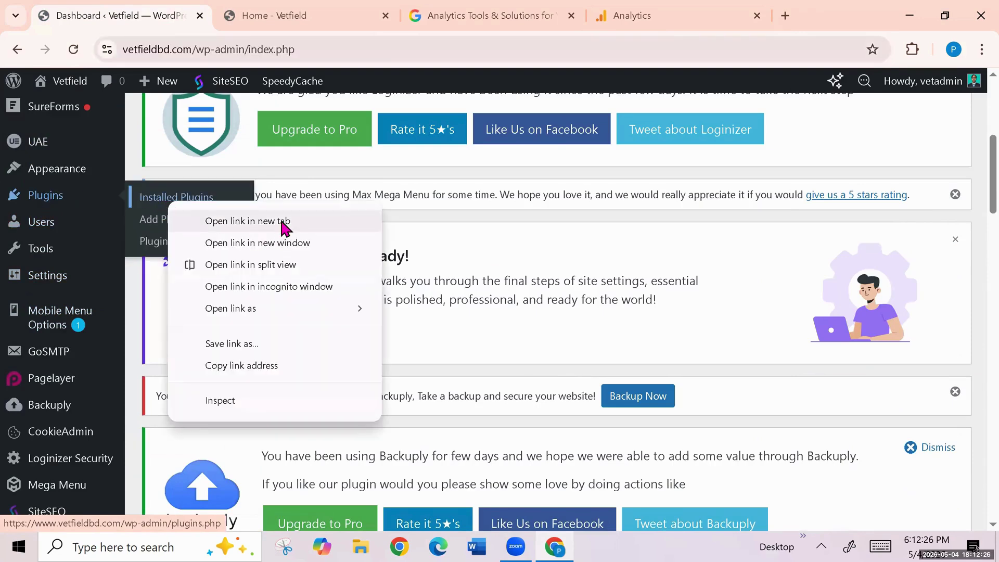
left_click(190, 219)
key("ctrl+Tab")
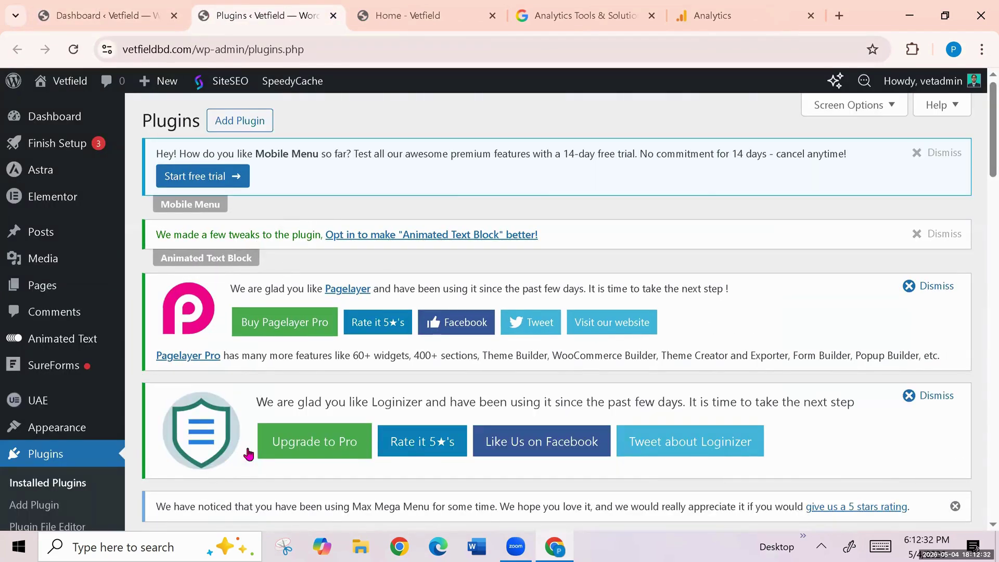
scroll(571, 378, "down", 4)
scroll(567, 382, "down", 9)
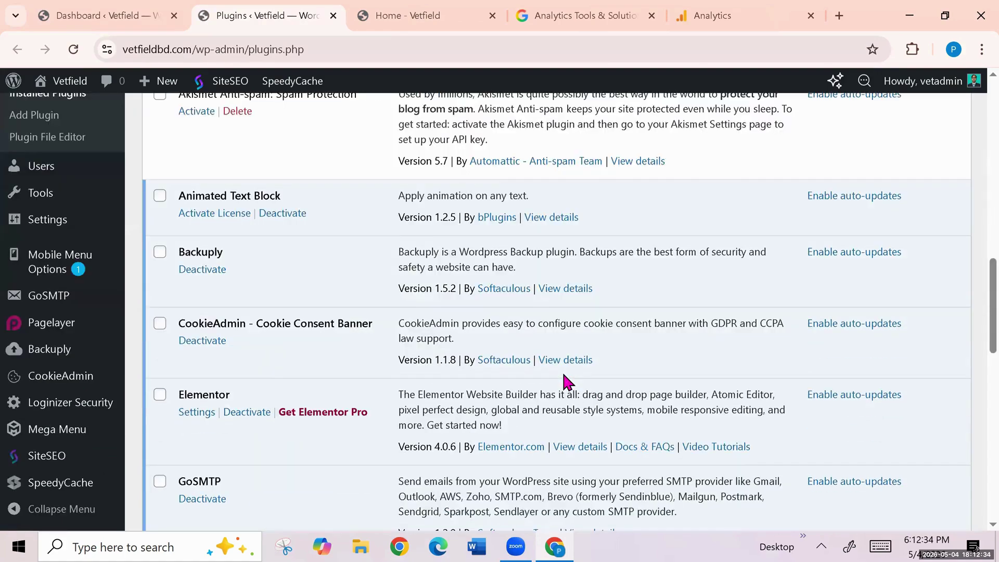
scroll(566, 383, "up", 12)
scroll(565, 383, "down", 3)
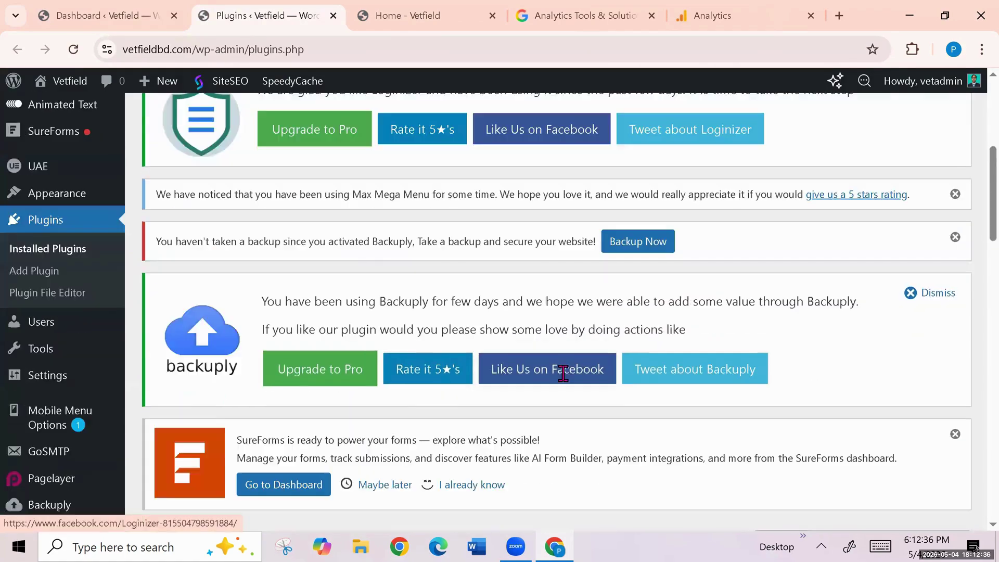
scroll(566, 382, "down", 3)
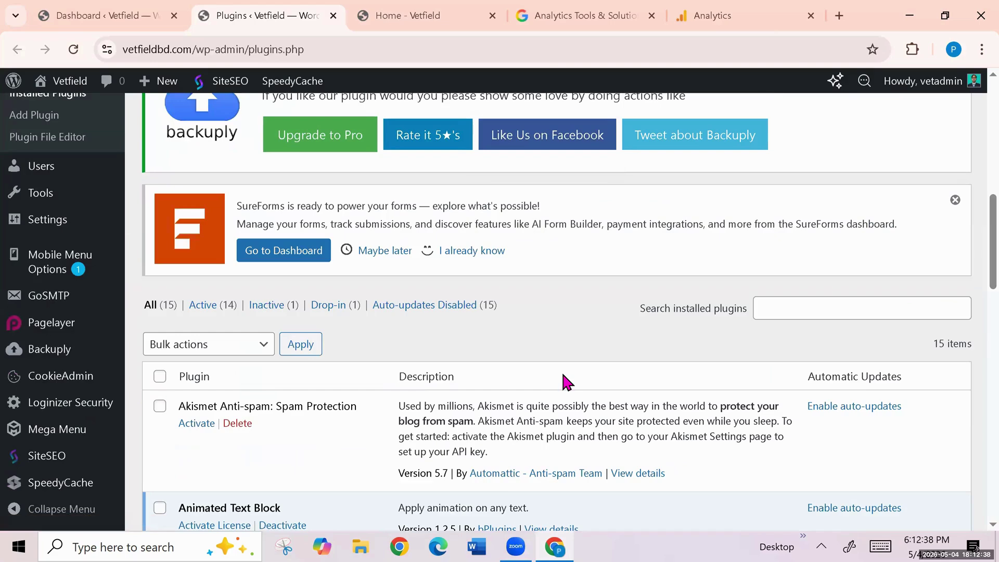
scroll(507, 363, "up", 8)
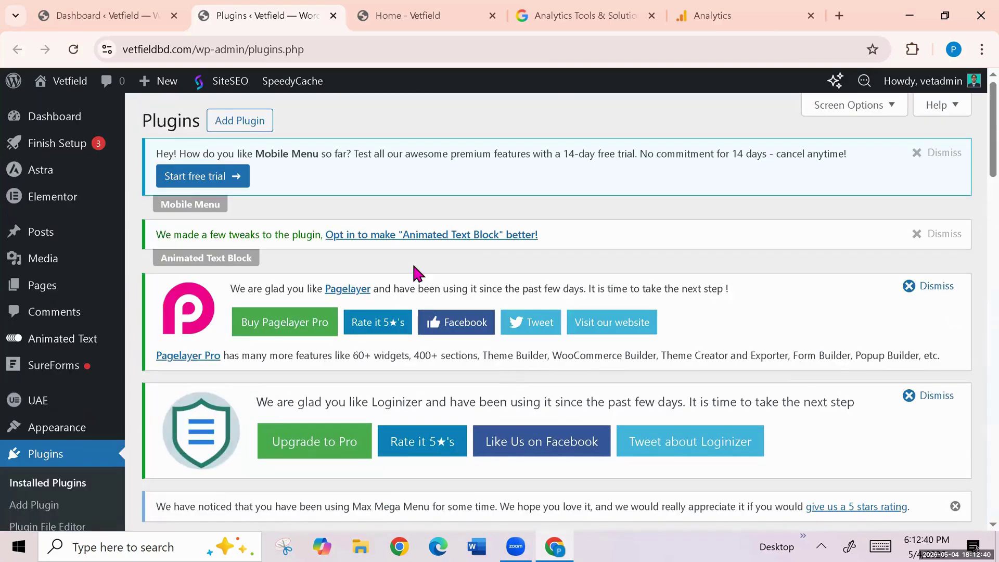
- Go to adding a new plugin and search the plugin directory for "site"
left_click(245, 128)
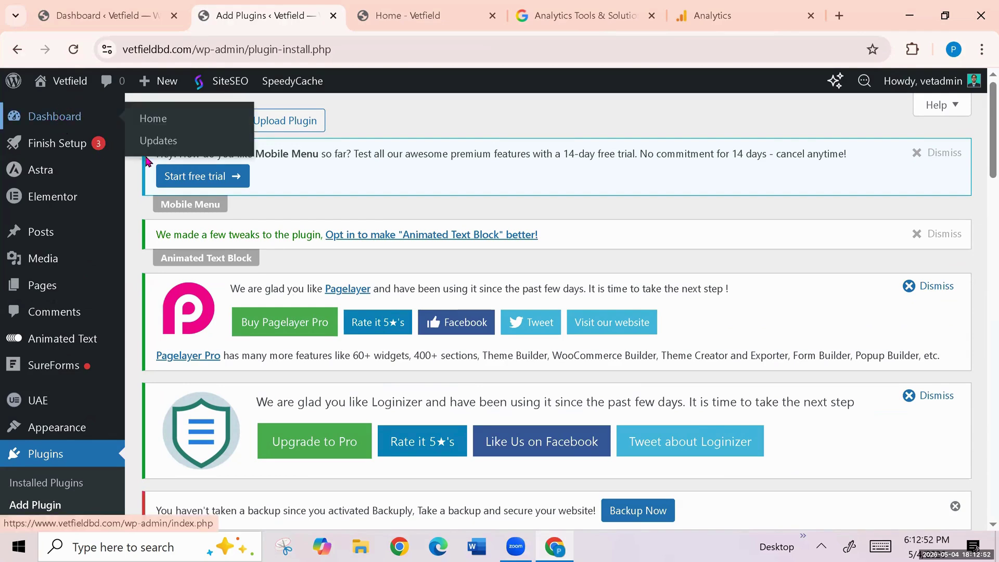
scroll(557, 255, "down", 10)
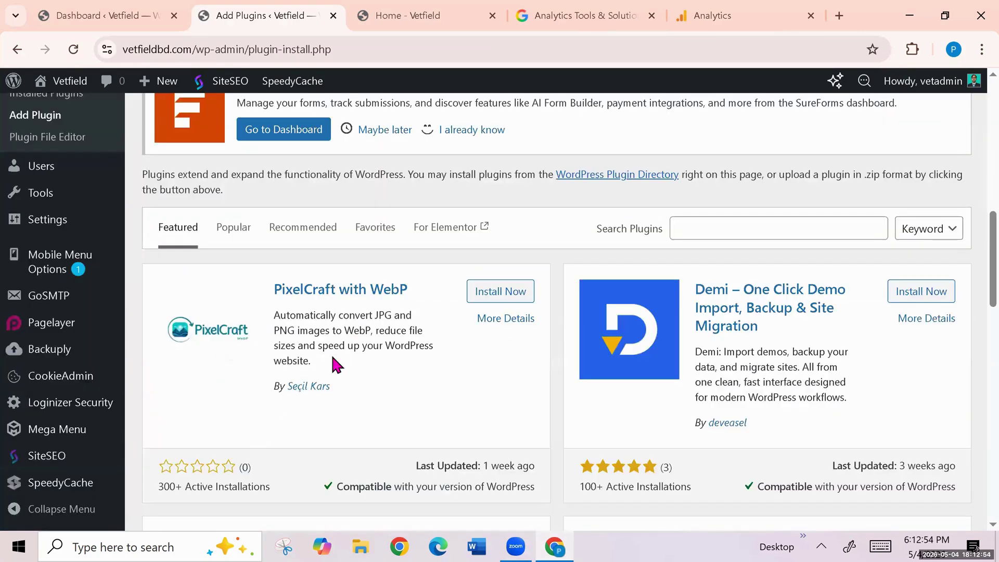
left_click(683, 228)
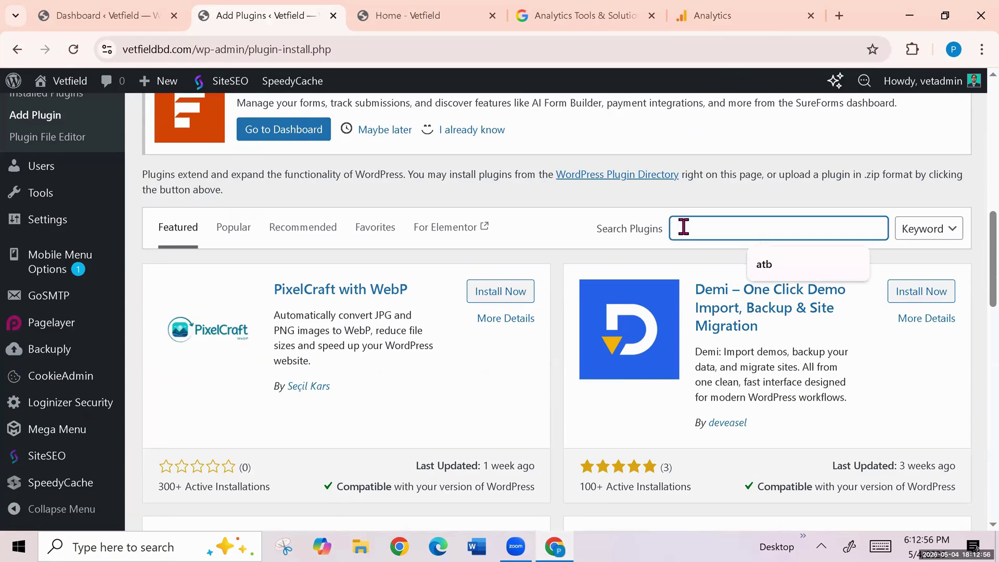
type("s")
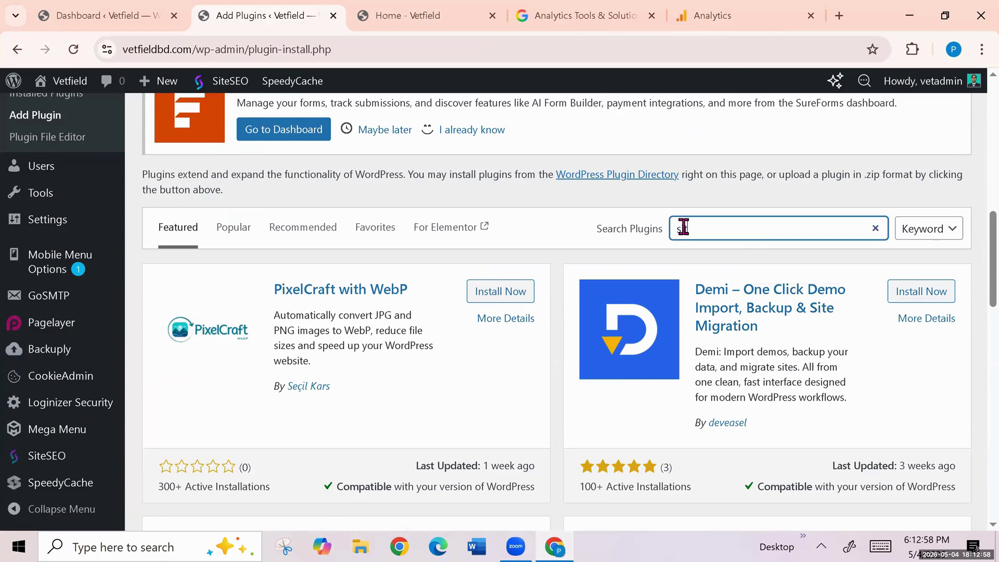
type("ite")
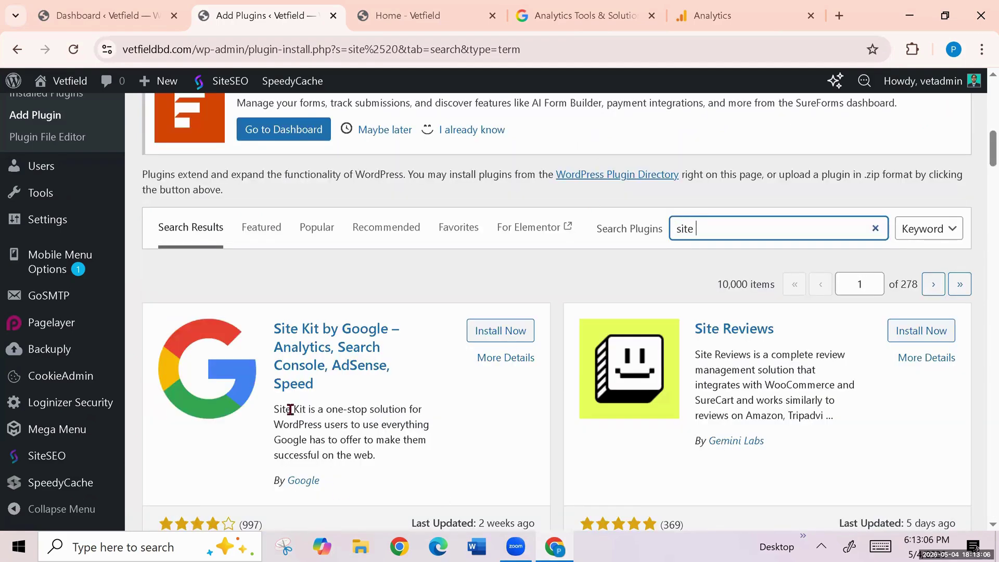
- Install and activate the Site Kit by Google plugin
scroll(490, 416, "down", 3)
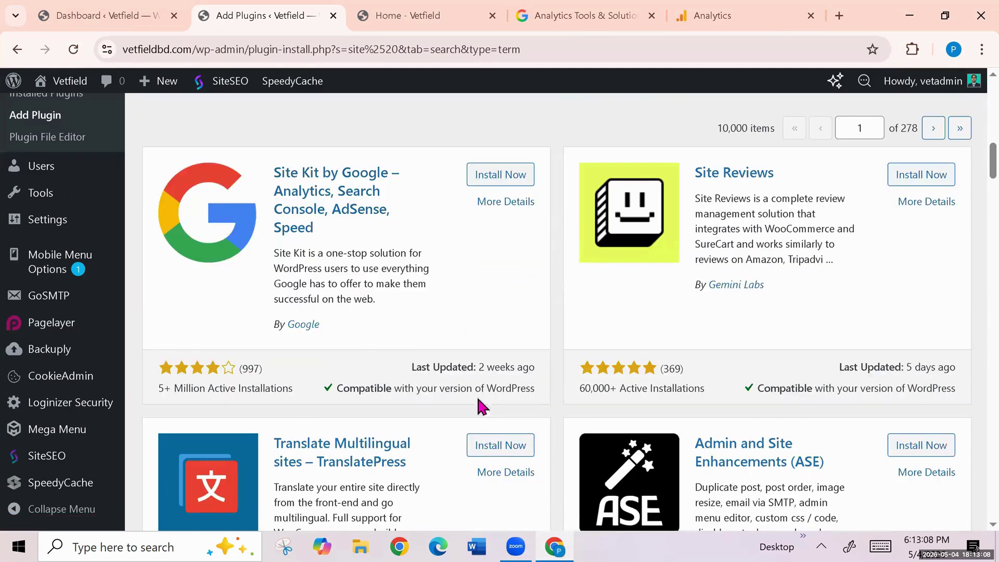
scroll(490, 274, "up", 2)
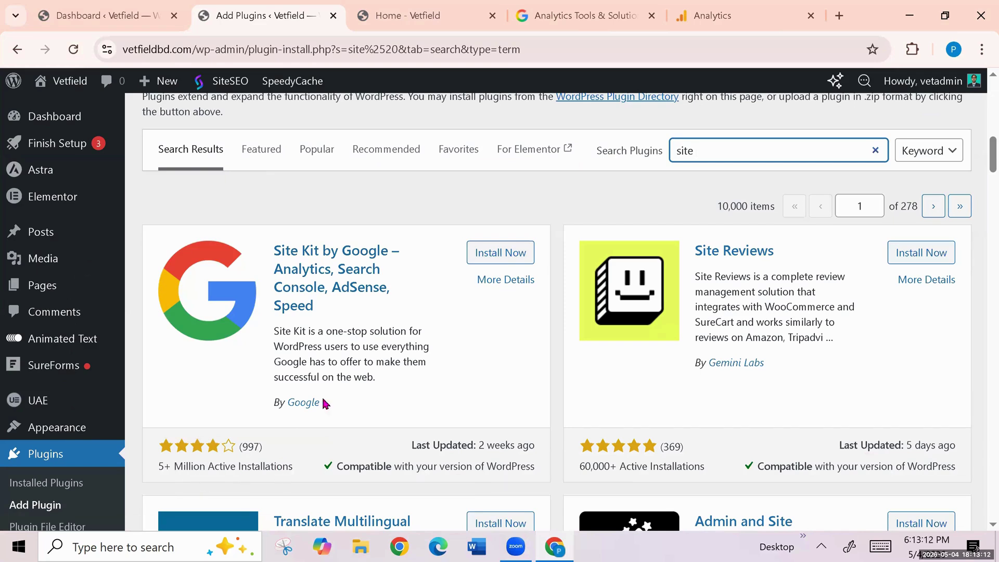
left_click(516, 255)
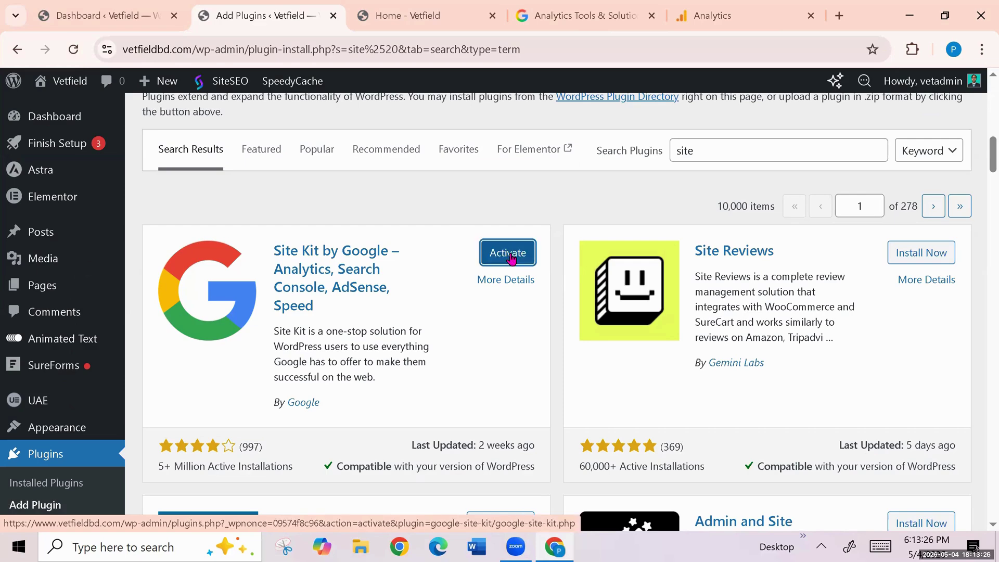
left_click(510, 258)
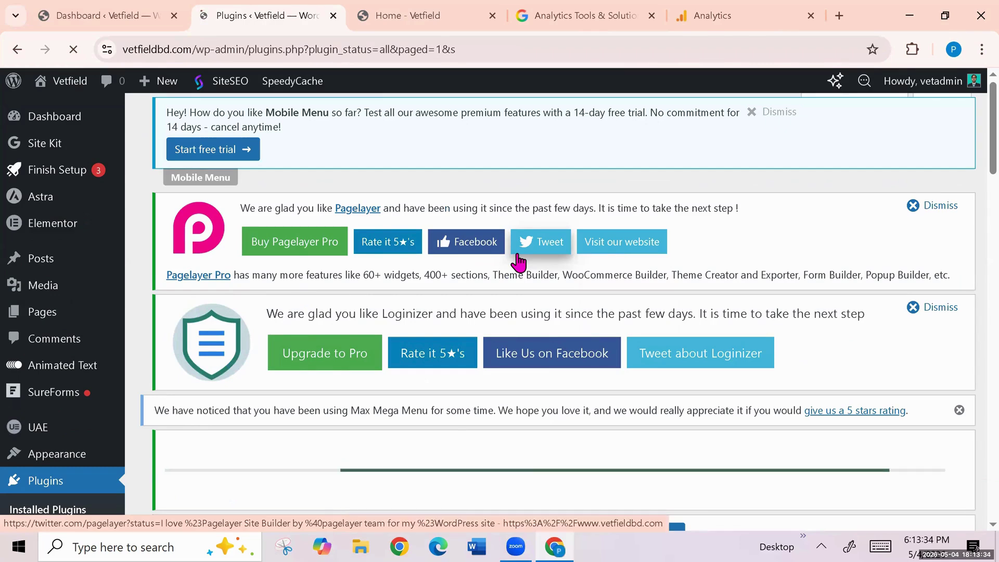
- Find the Site Kit activation notice on the plugins page and start the plugin's setup
scroll(435, 348, "down", 2)
scroll(435, 347, "down", 5)
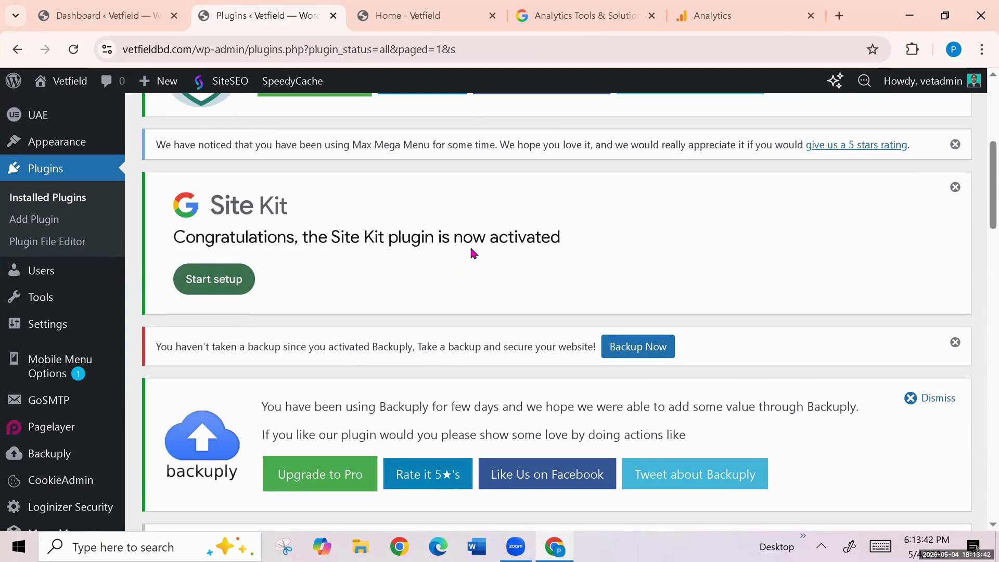
scroll(546, 253, "down", 8)
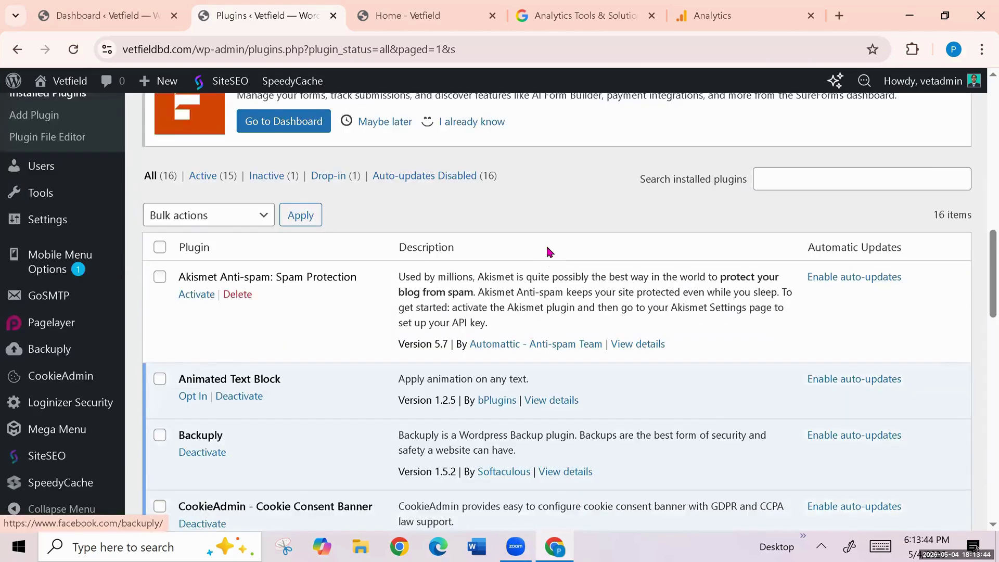
scroll(385, 289, "up", 8)
scroll(319, 267, "up", 2)
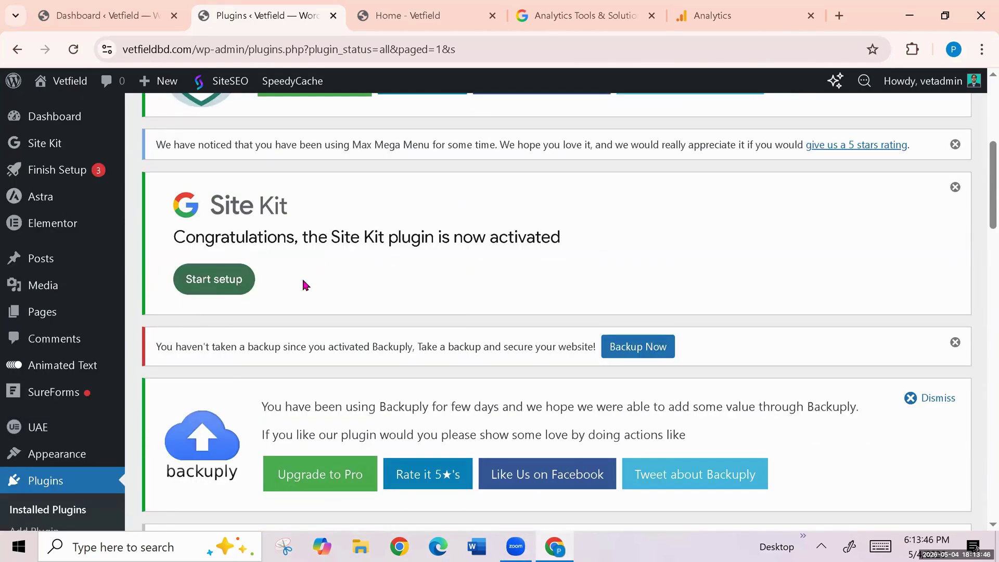
left_click(210, 287)
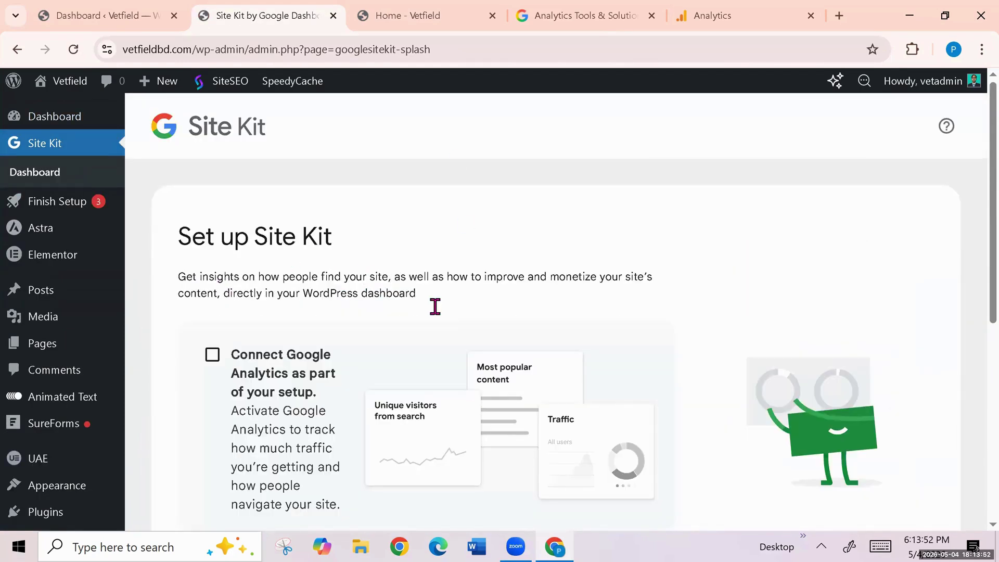
scroll(435, 306, "down", 5)
left_click(192, 341)
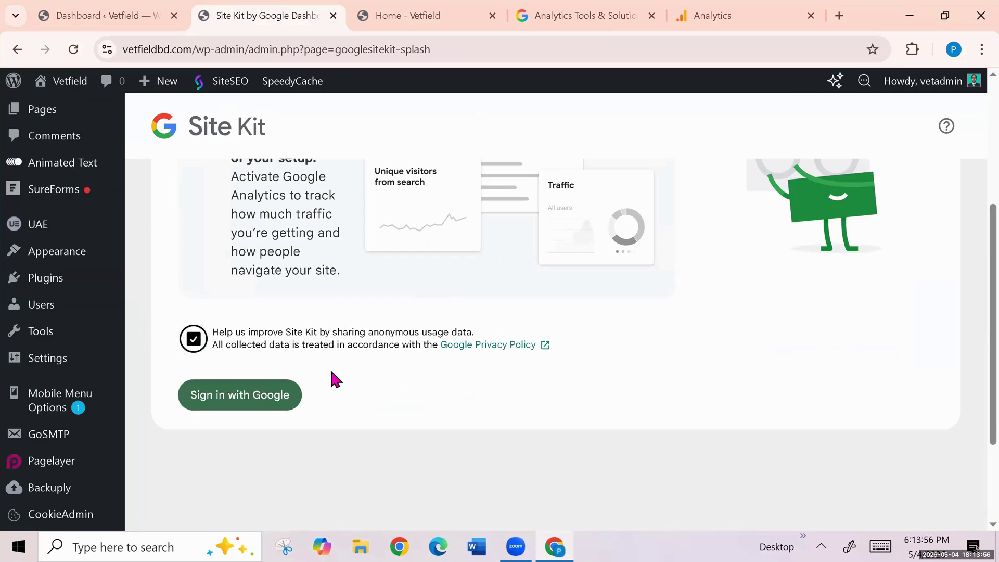
left_click(193, 341)
scroll(725, 345, "up", 3)
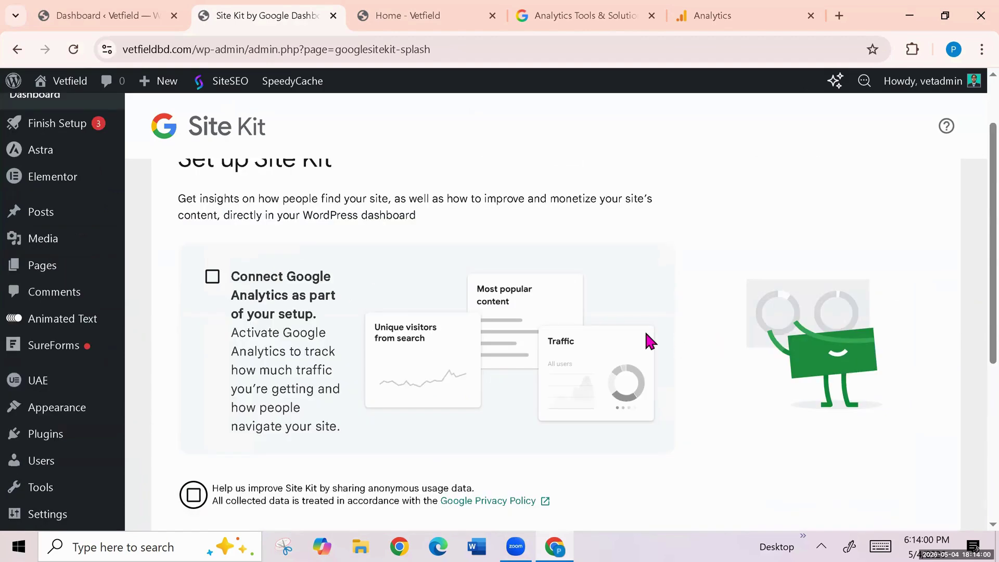
- Sign in to Site Kit with the existing Google account and allow access to its basic profile information
scroll(646, 333, "down", 3)
left_click(241, 395)
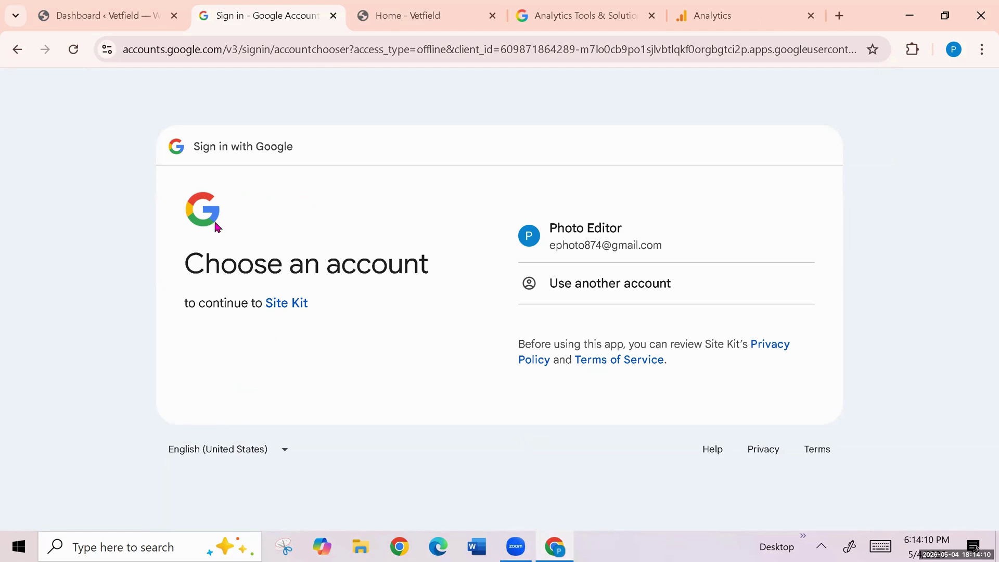
left_click(601, 249)
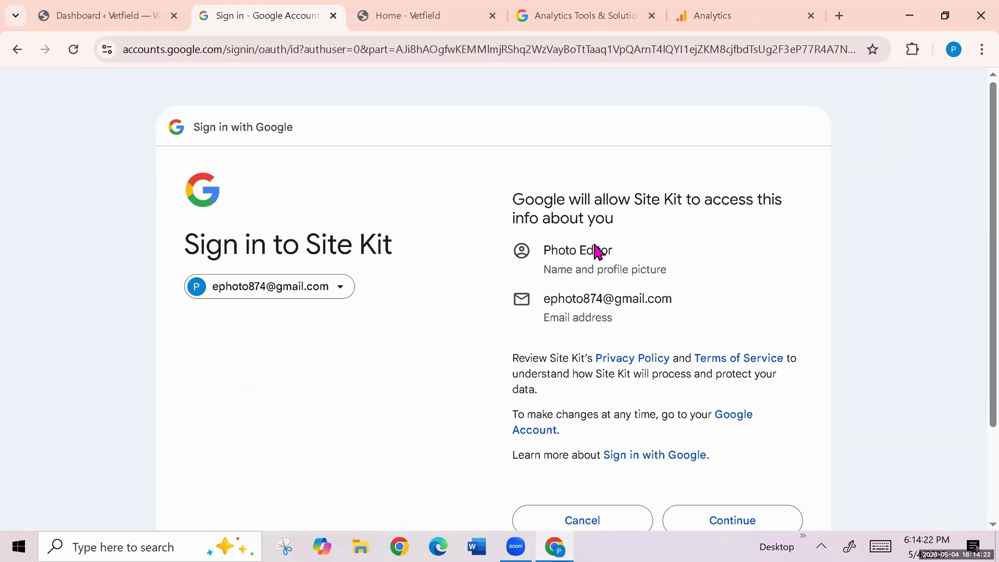
scroll(591, 315, "down", 3)
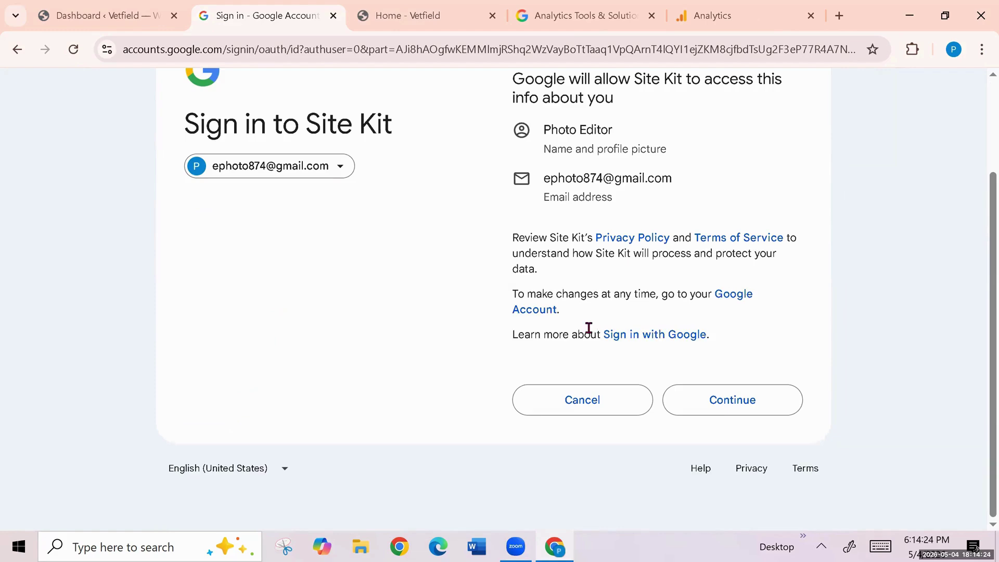
left_click(741, 407)
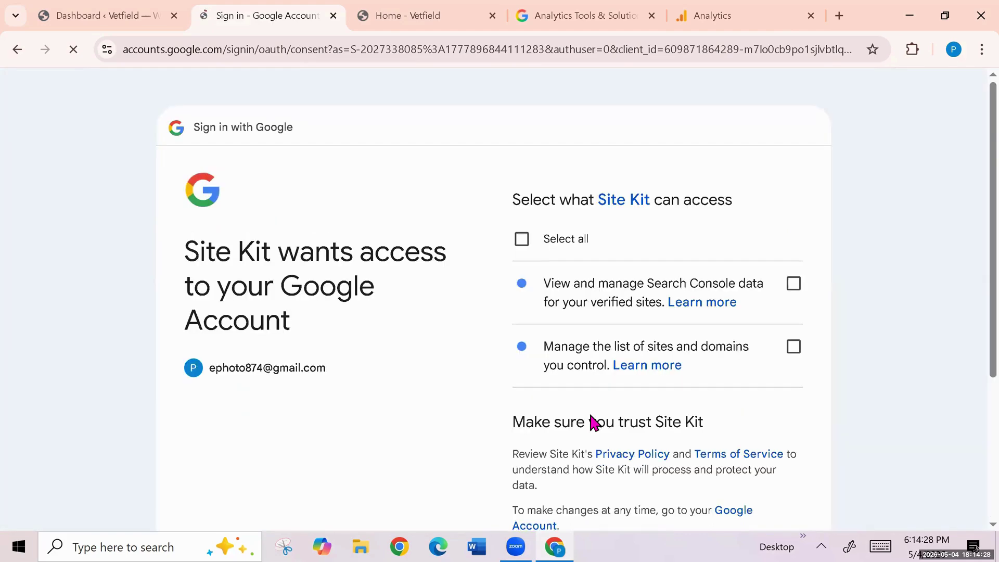
- Try to continue through Site Kit's Google Account access request without selecting any of the permissions
scroll(586, 312, "down", 3)
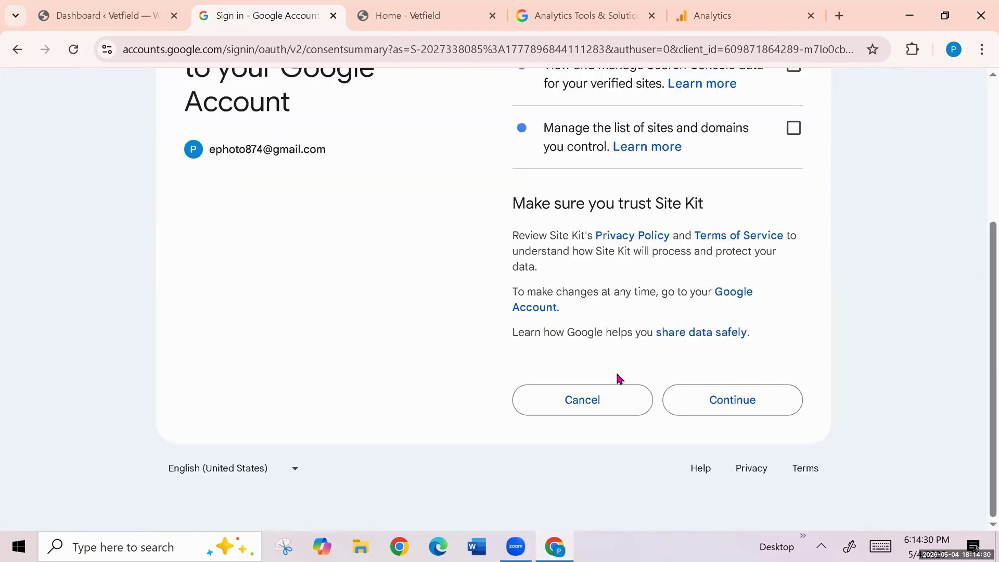
left_click(732, 406)
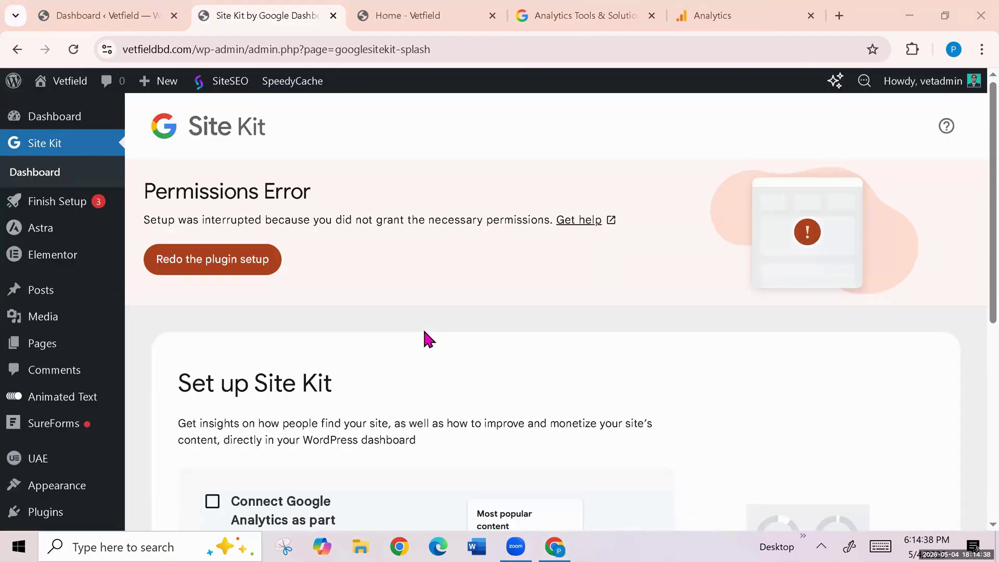
- Redo the Site Kit plugin setup, signing in with the existing Google account and allowing access to its basic profile information
scroll(428, 338, "down", 6)
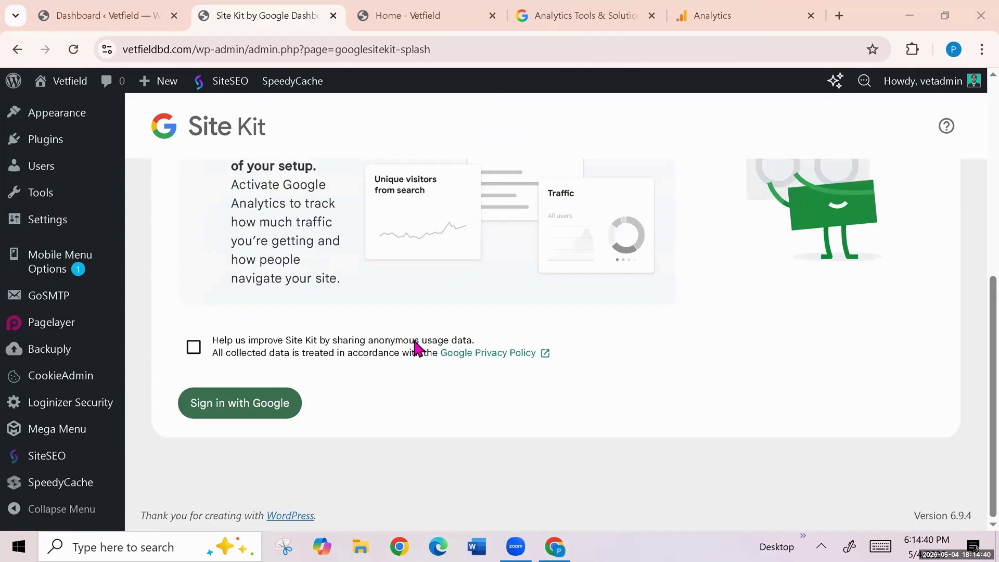
scroll(416, 348, "up", 6)
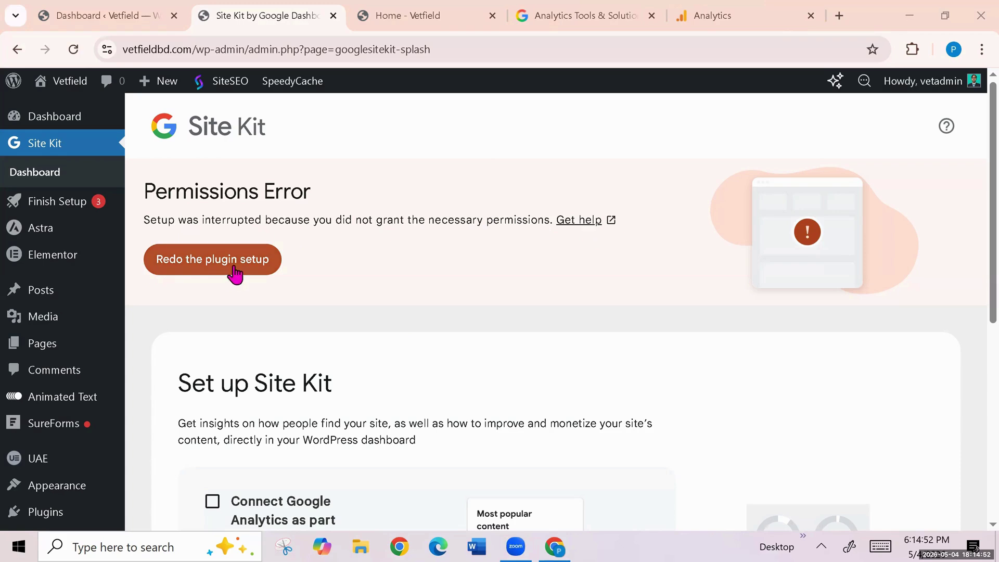
left_click(212, 270)
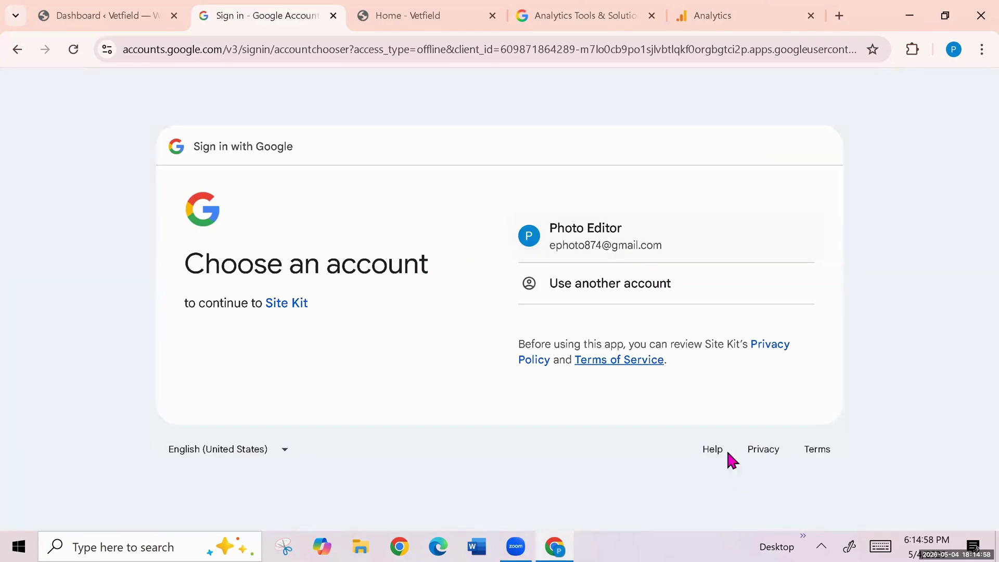
left_click(615, 240)
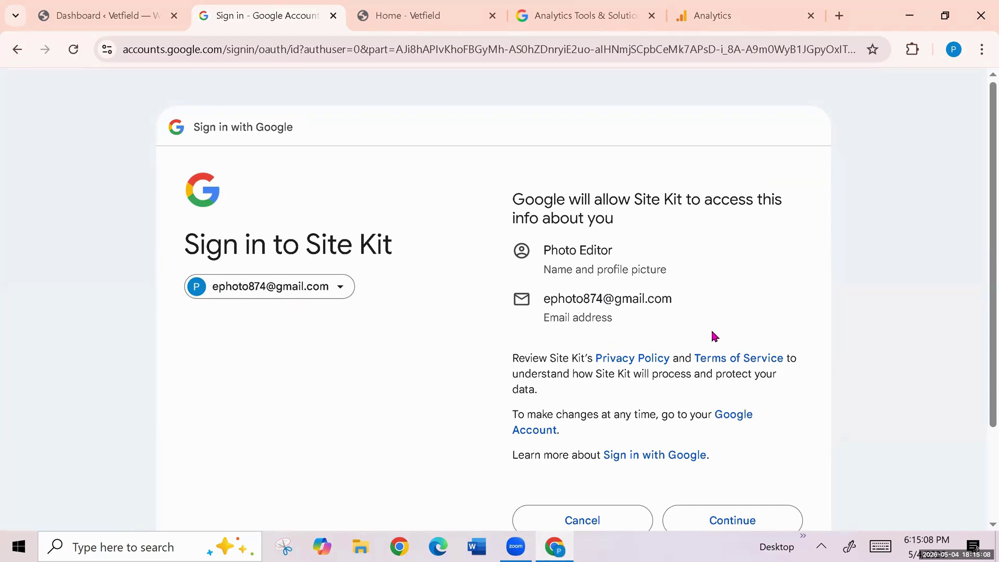
scroll(712, 333, "down", 3)
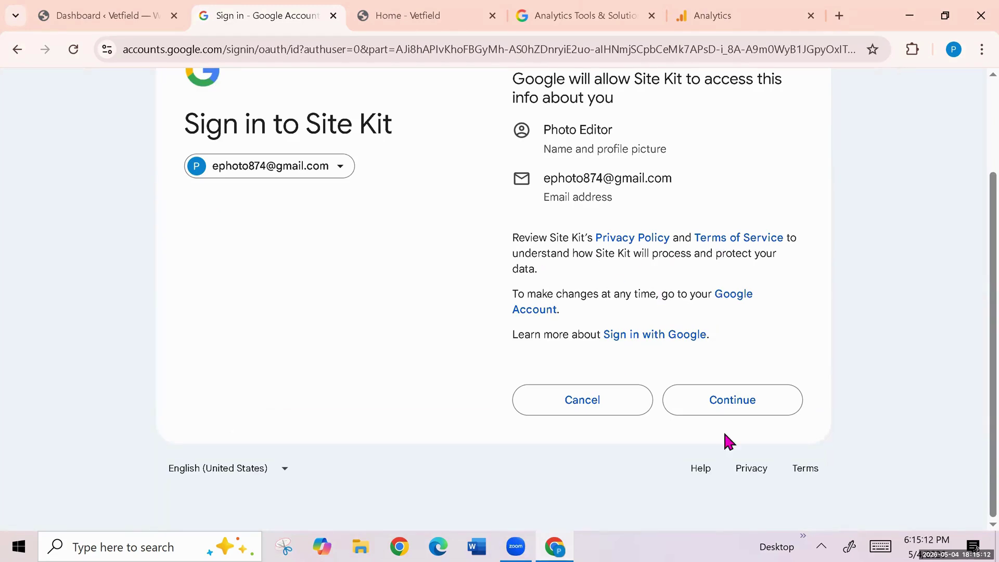
left_click(741, 402)
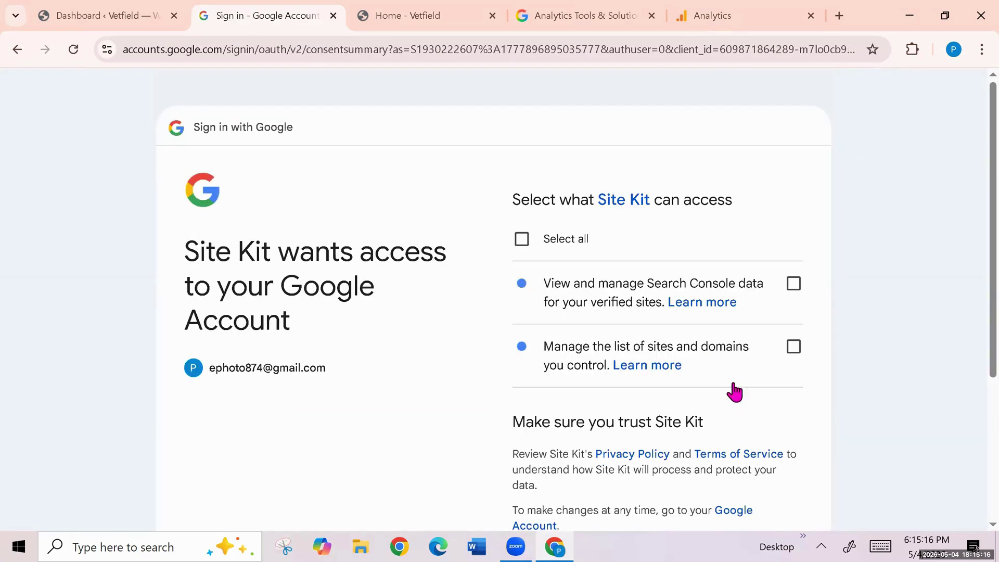
- Grant Site Kit all the requested permissions for Search Console data and the list of controlled sites, and continue
left_click(521, 240)
scroll(715, 238, "down", 3)
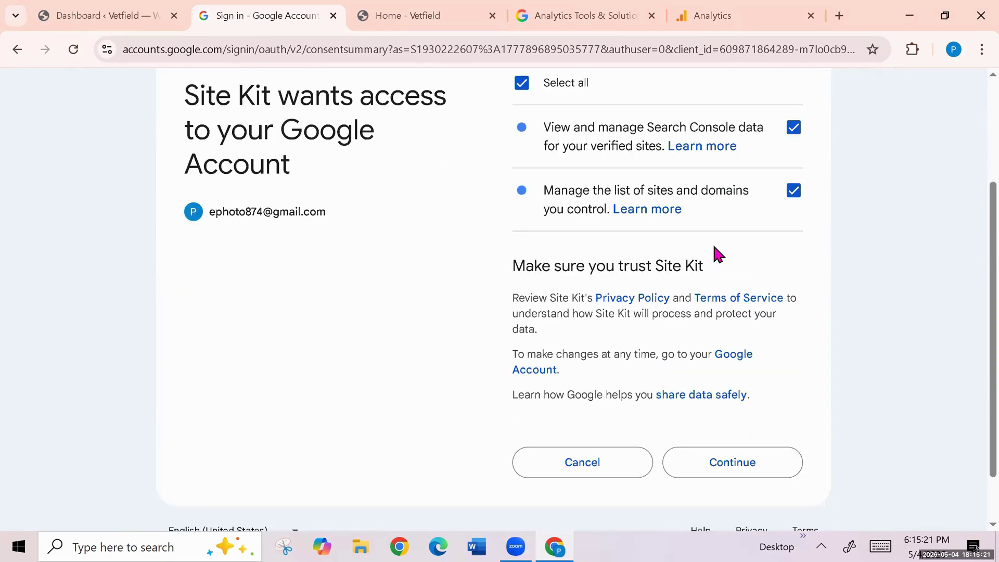
left_click(727, 463)
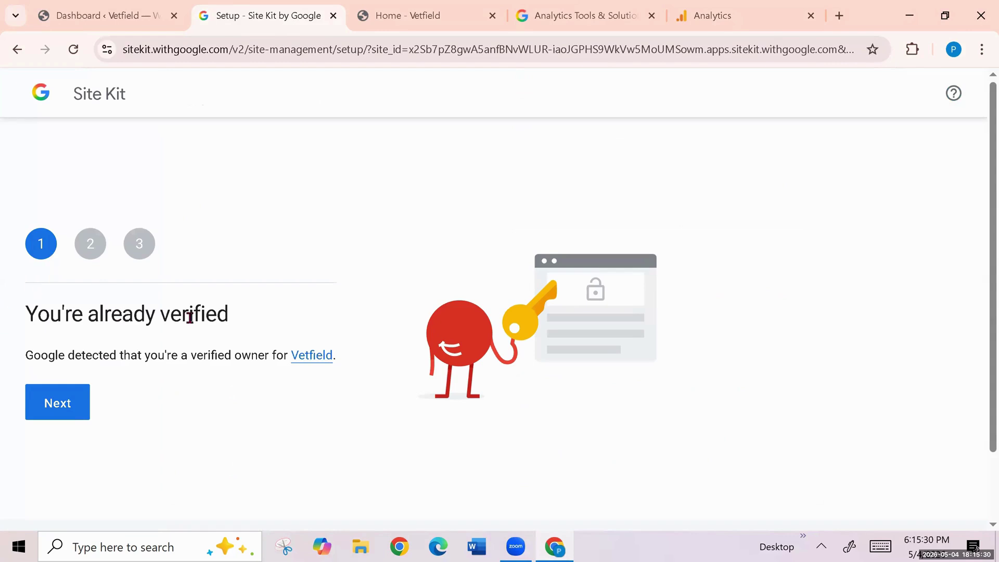
- Complete the remaining Site Kit setup stages, allowing Vetfield to show metrics from the Google account, and go to the dashboard
left_click(65, 406)
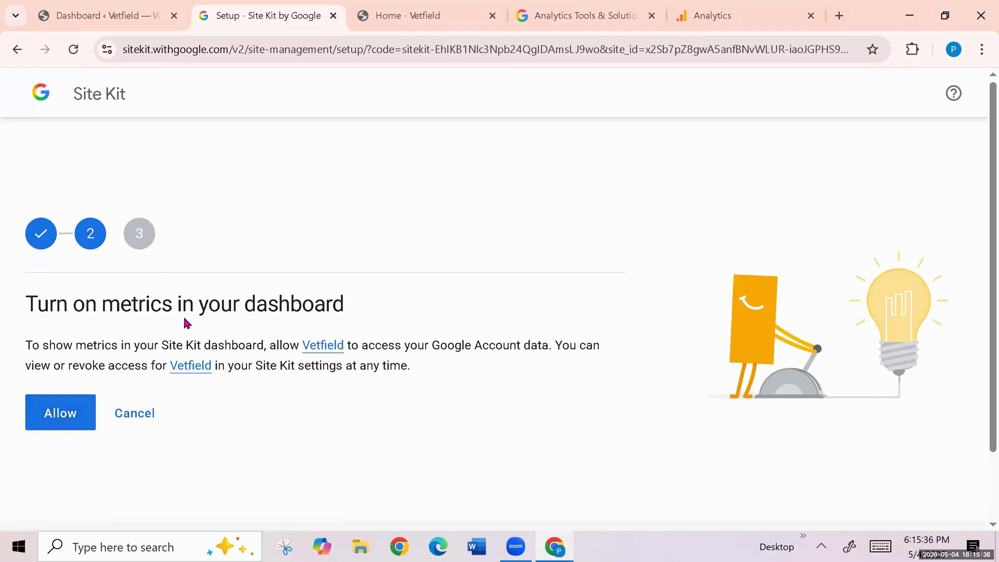
left_click(67, 419)
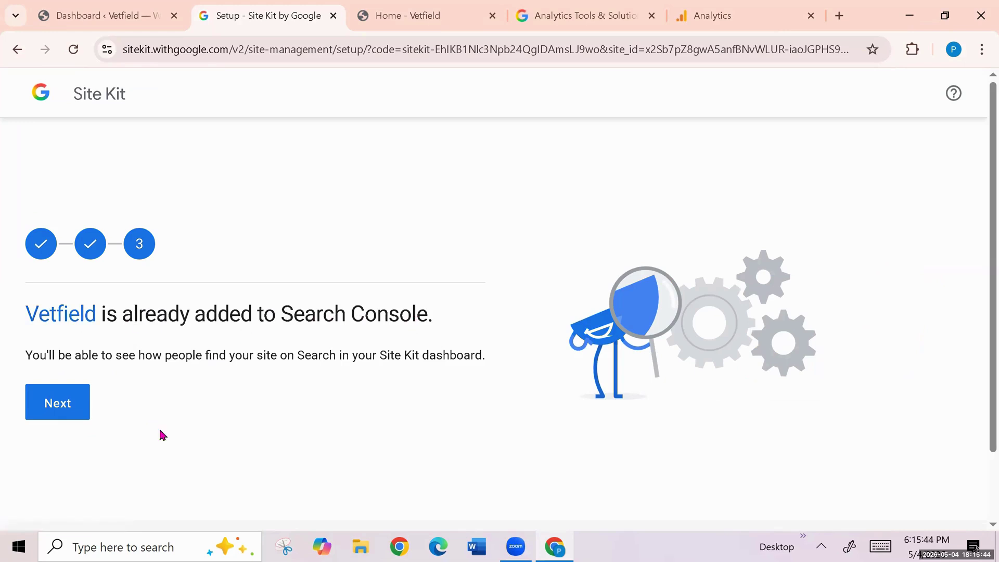
left_click(63, 412)
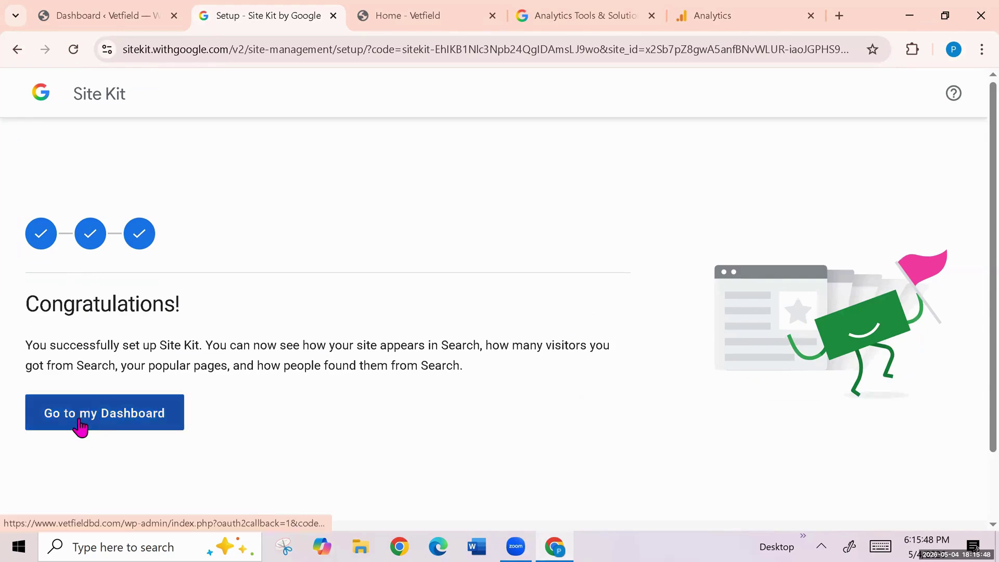
left_click(103, 424)
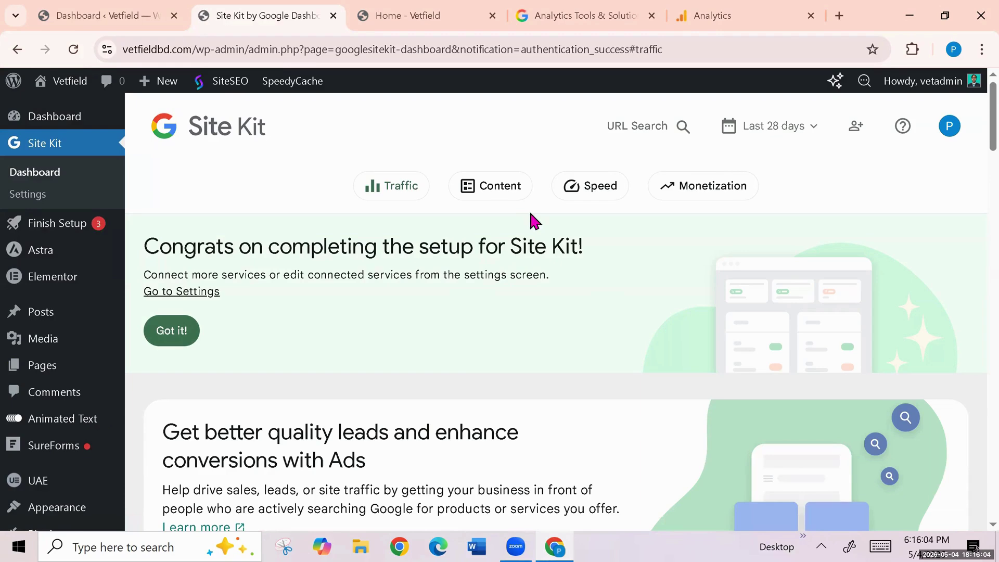
- Examine the Traffic, Content, Speed and Monetization sections of the Site Kit dashboard
scroll(374, 318, "down", 10)
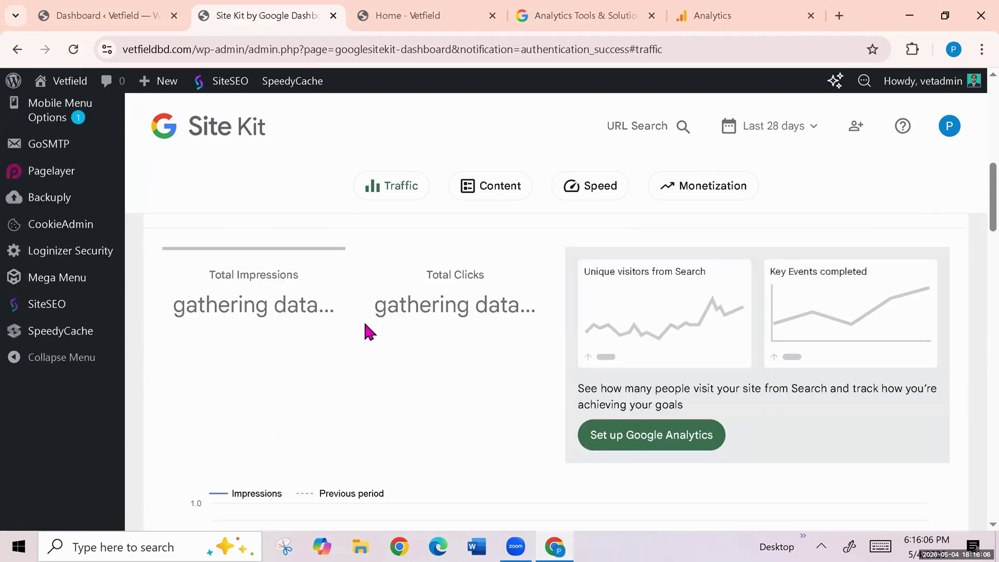
scroll(365, 324, "down", 10)
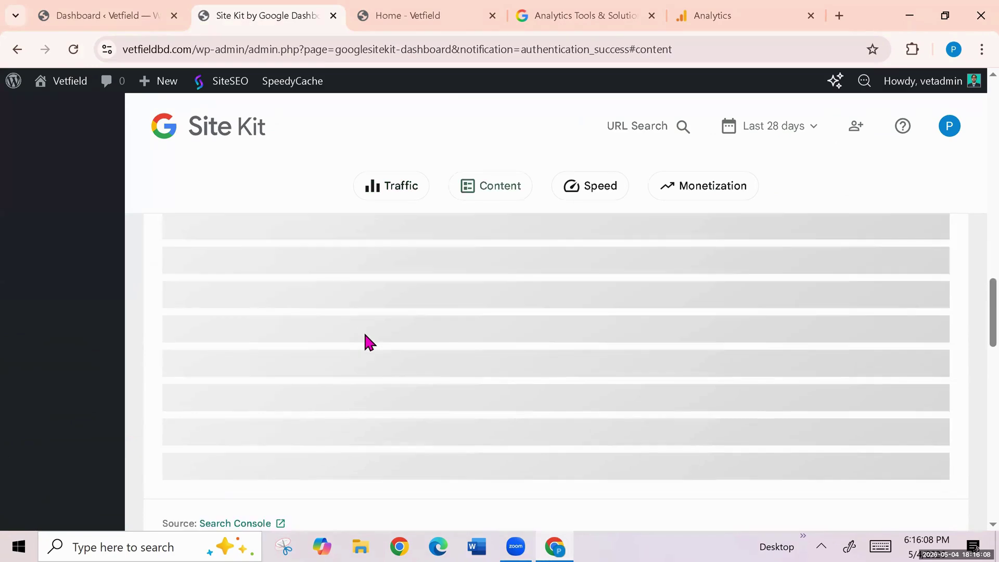
scroll(365, 337, "down", 5)
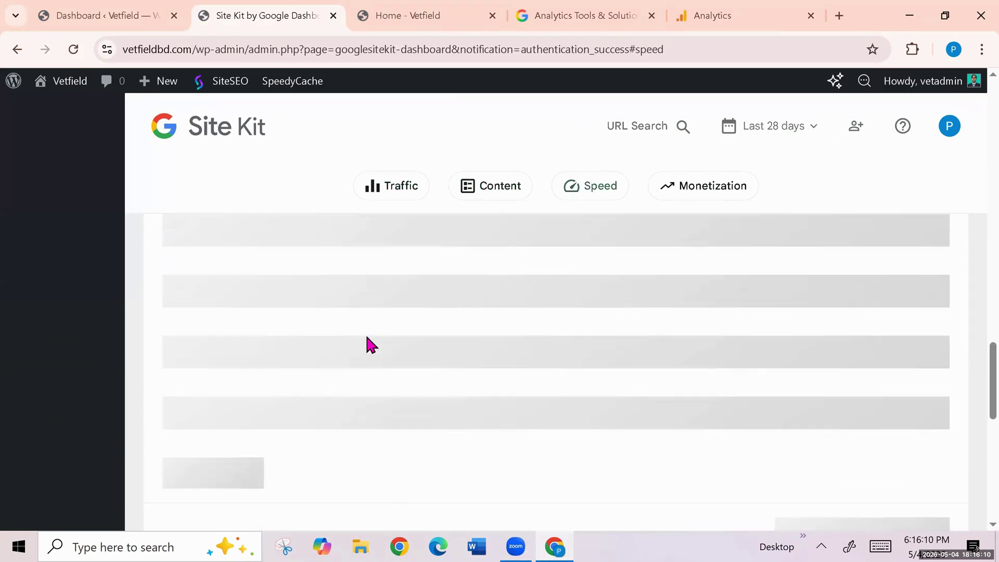
scroll(366, 337, "up", 7)
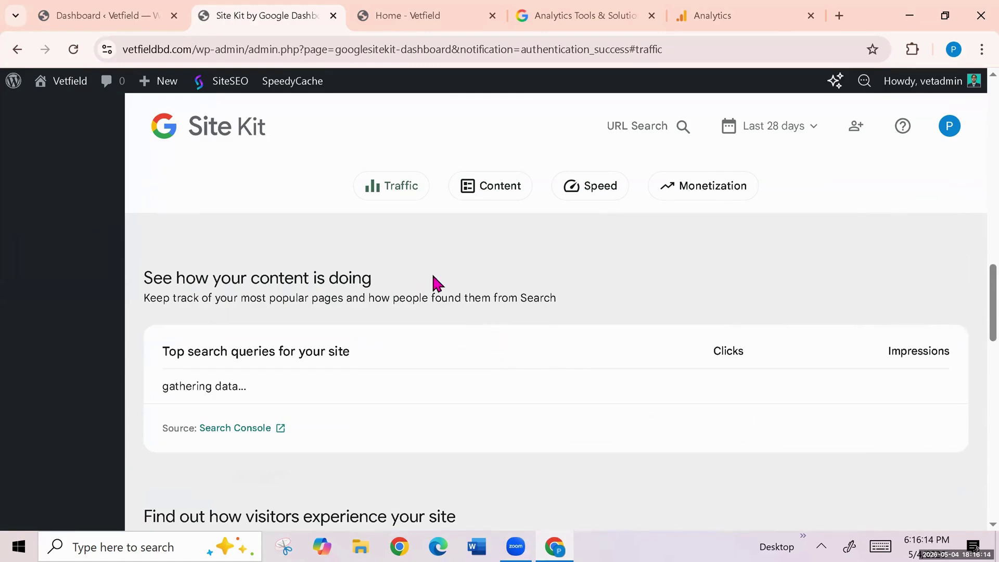
scroll(437, 346, "up", 3)
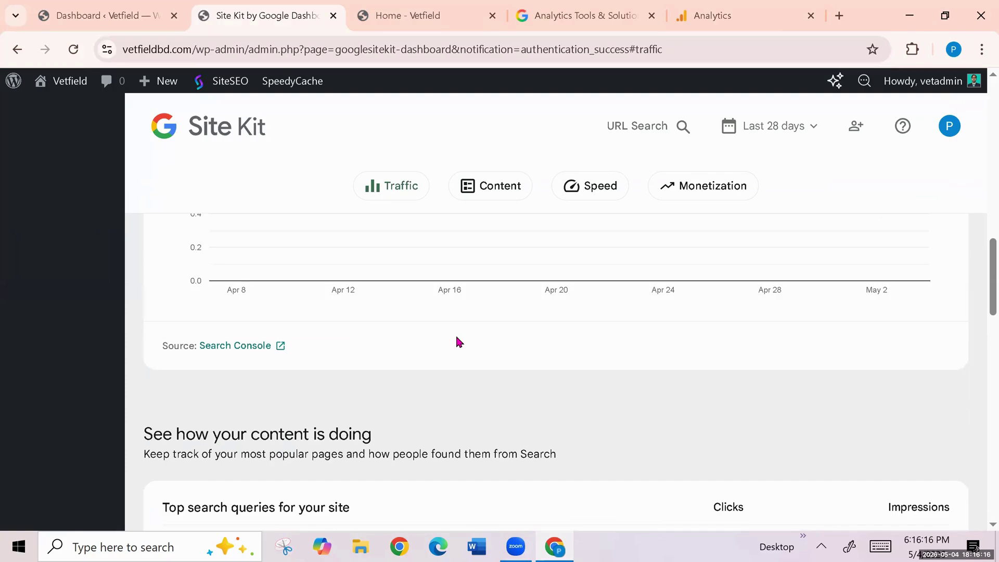
scroll(458, 340, "up", 9)
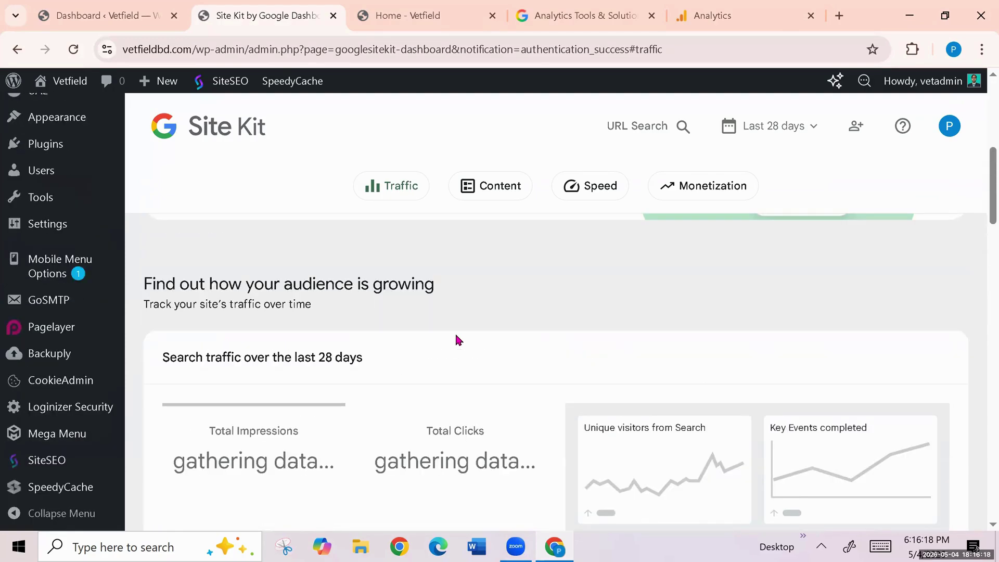
scroll(457, 340, "up", 5)
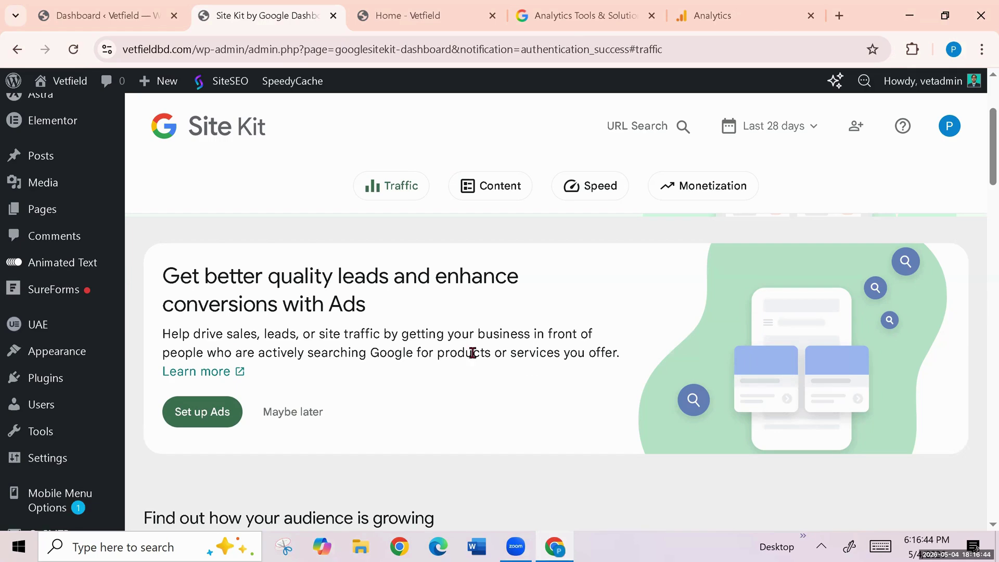
scroll(428, 385, "down", 5)
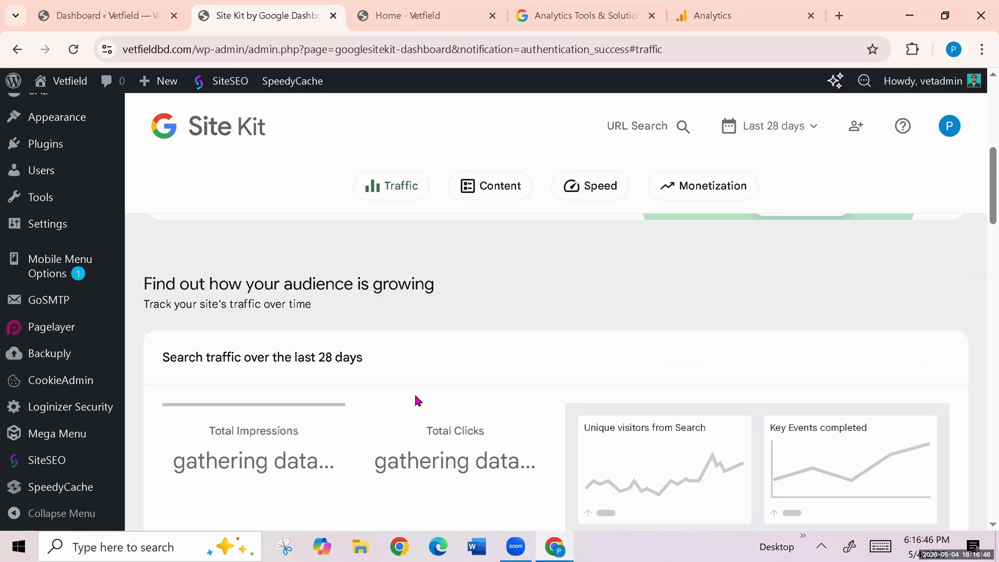
scroll(439, 347, "down", 5)
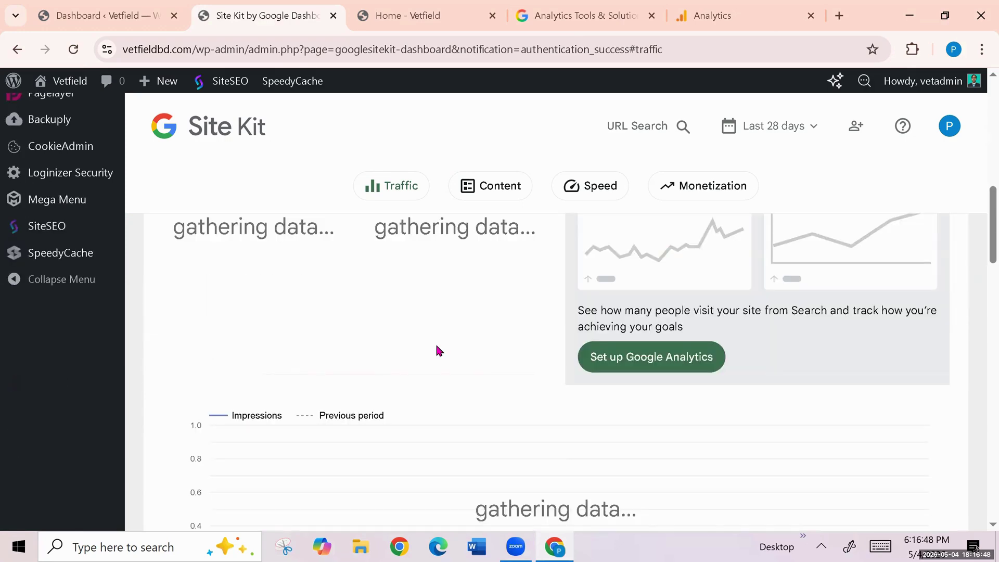
scroll(437, 349, "down", 12)
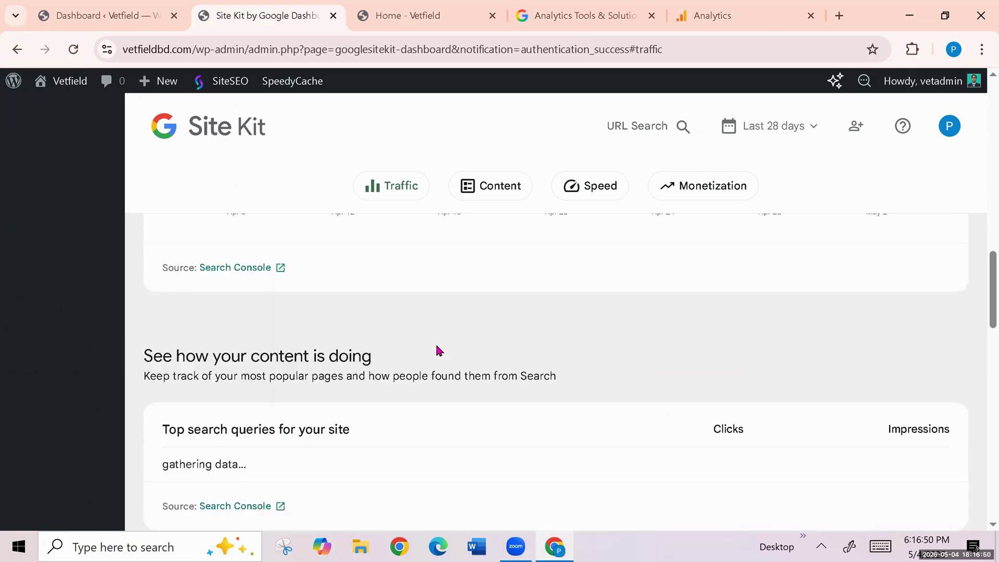
scroll(436, 351, "up", 2)
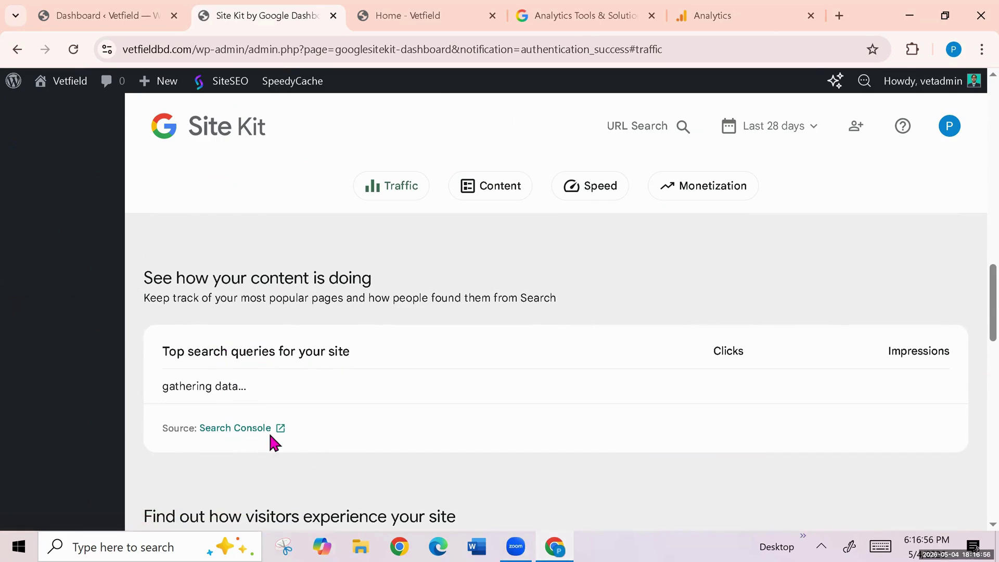
scroll(399, 430, "down", 4)
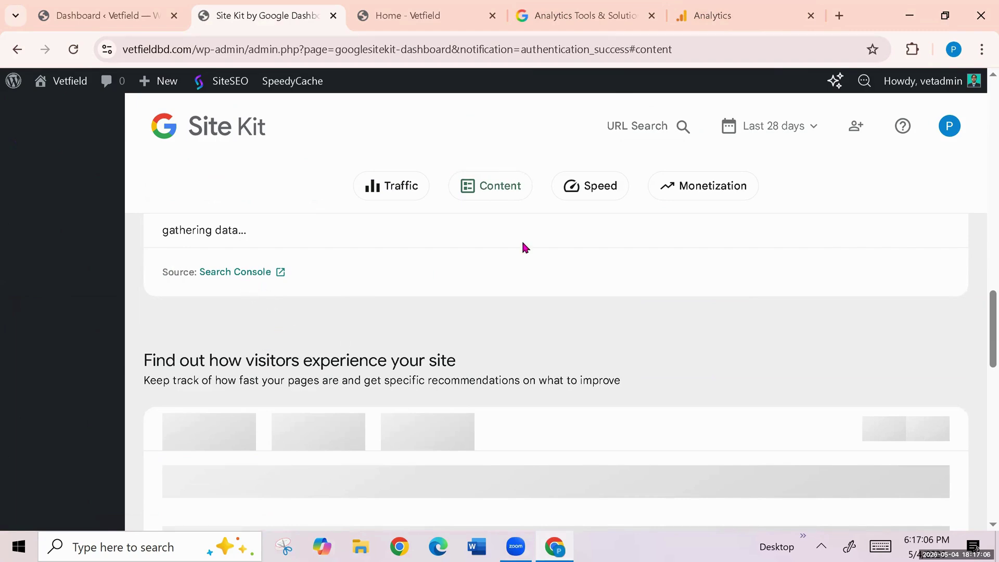
scroll(675, 307, "down", 10)
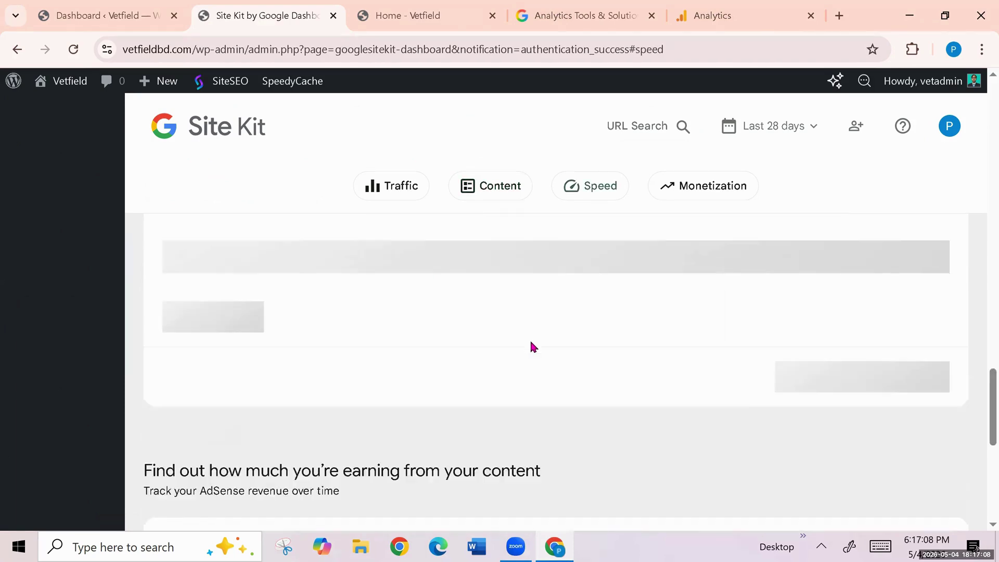
scroll(528, 342, "down", 2)
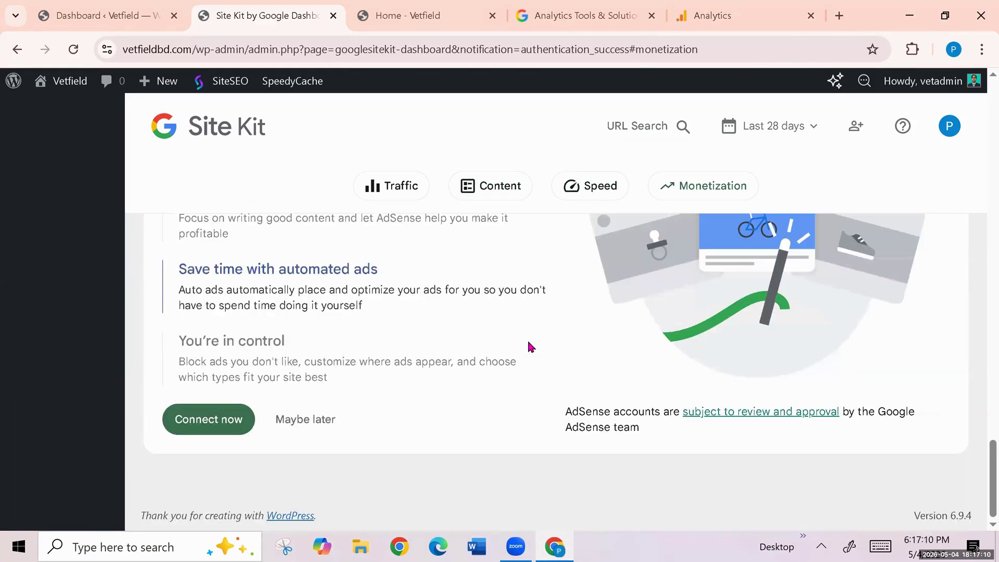
scroll(549, 217, "up", 8)
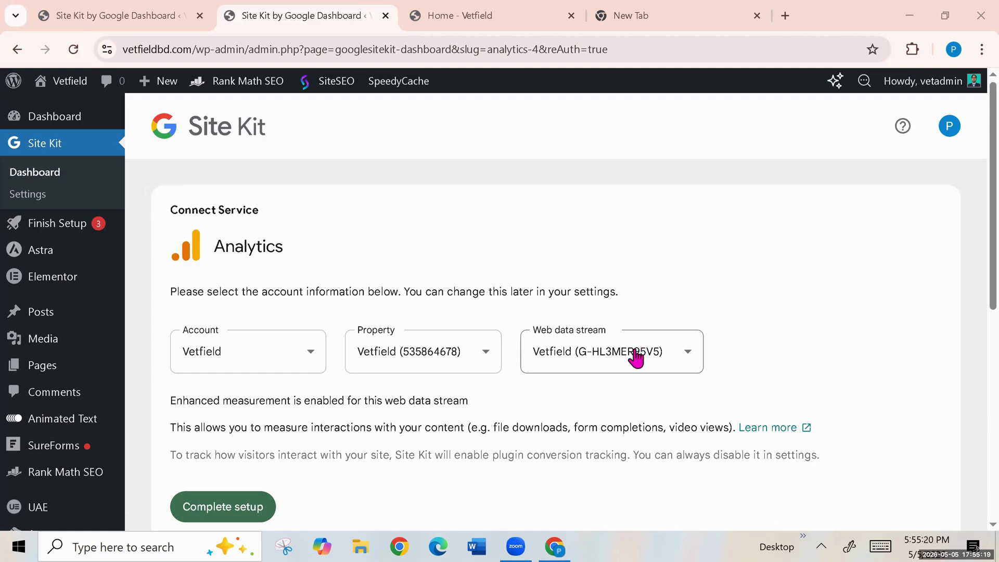
- Check the available web data stream options for the Analytics connection, keeping the current selection
left_click(684, 356)
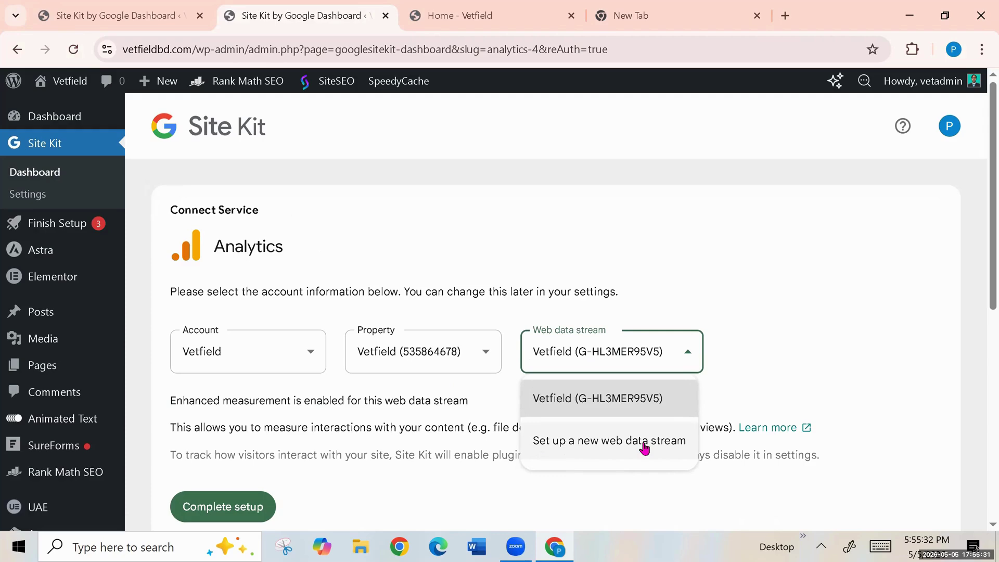
left_click(687, 361)
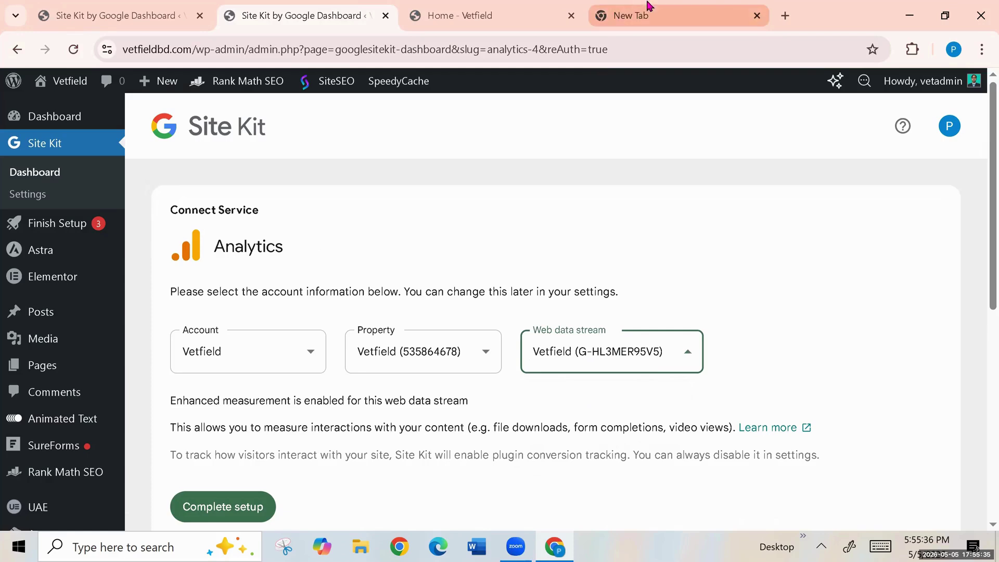
- Search the web for "google analytics" in the empty browser tab and open Google Marketing Platform's Analytics page
left_click(643, 16)
left_click(237, 47)
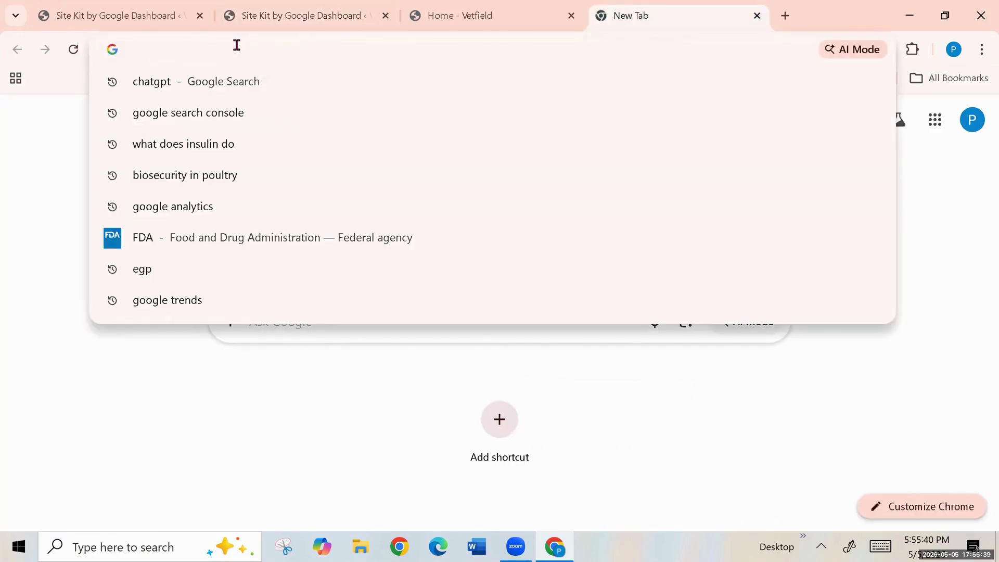
type("google analytics")
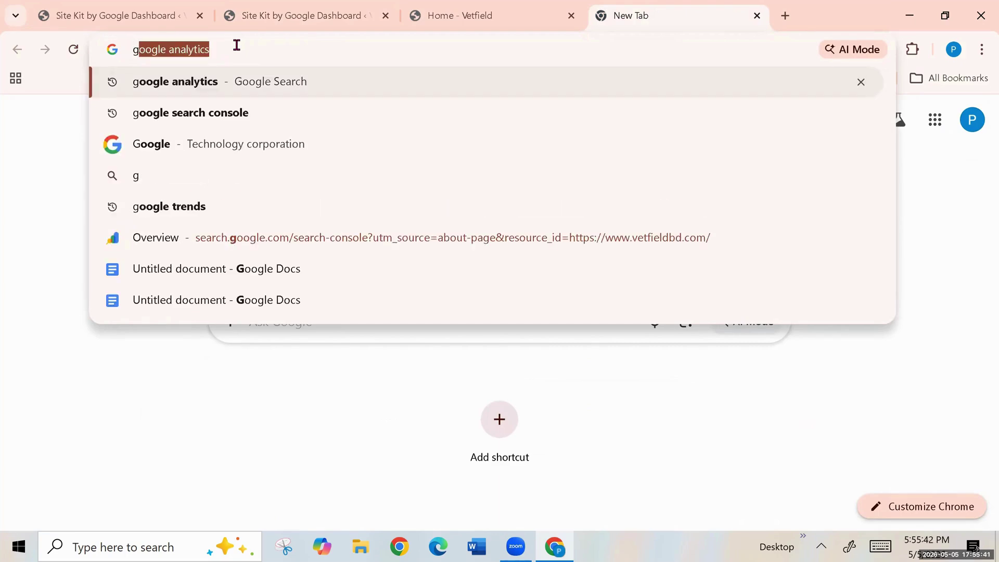
key("Return")
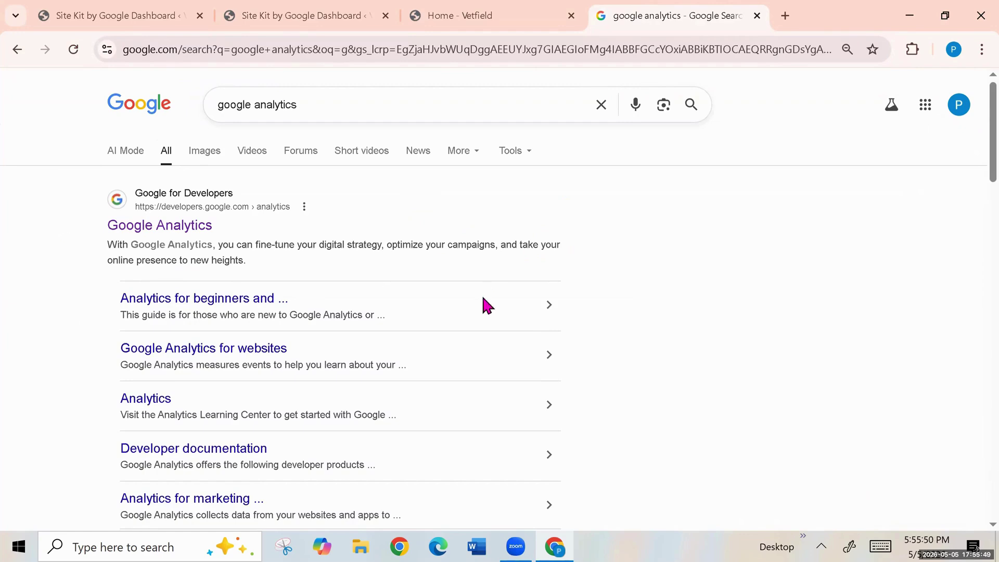
scroll(482, 306, "down", 4)
left_click(253, 385)
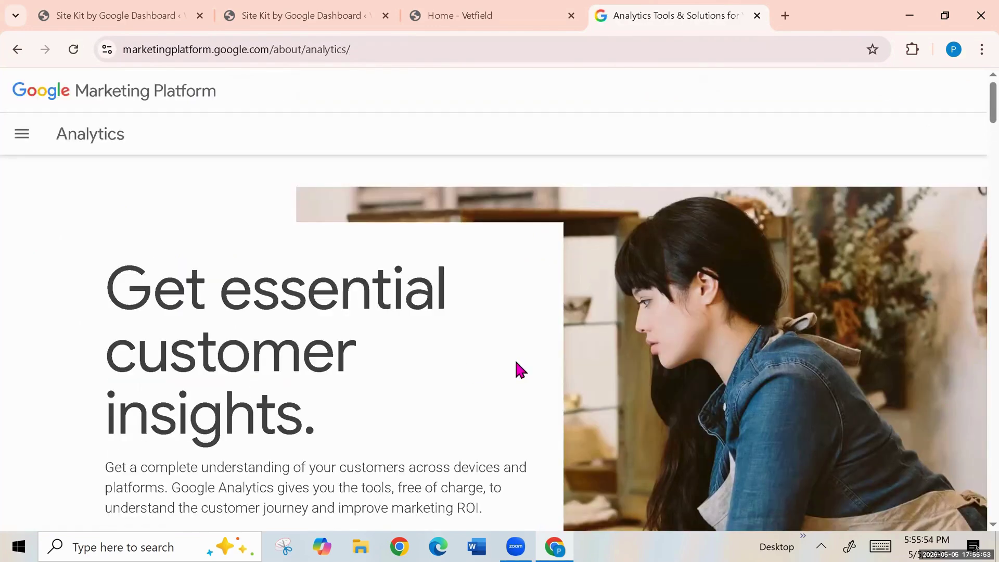
- Open Google Analytics from its marketing page and examine the account creation form, including the account name and data sharing settings
scroll(368, 370, "down", 4)
left_click(187, 346)
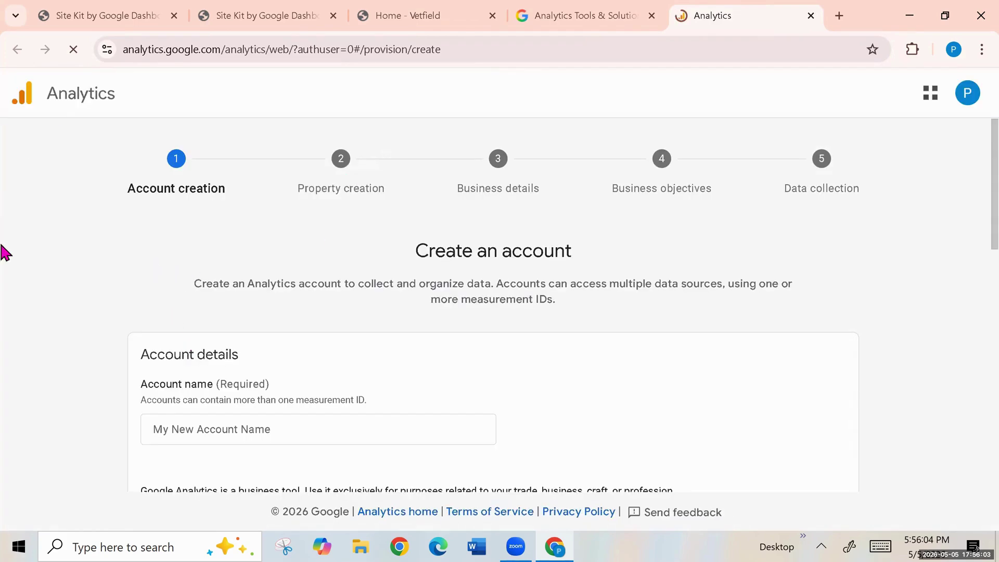
left_click(233, 434)
scroll(649, 383, "down", 5)
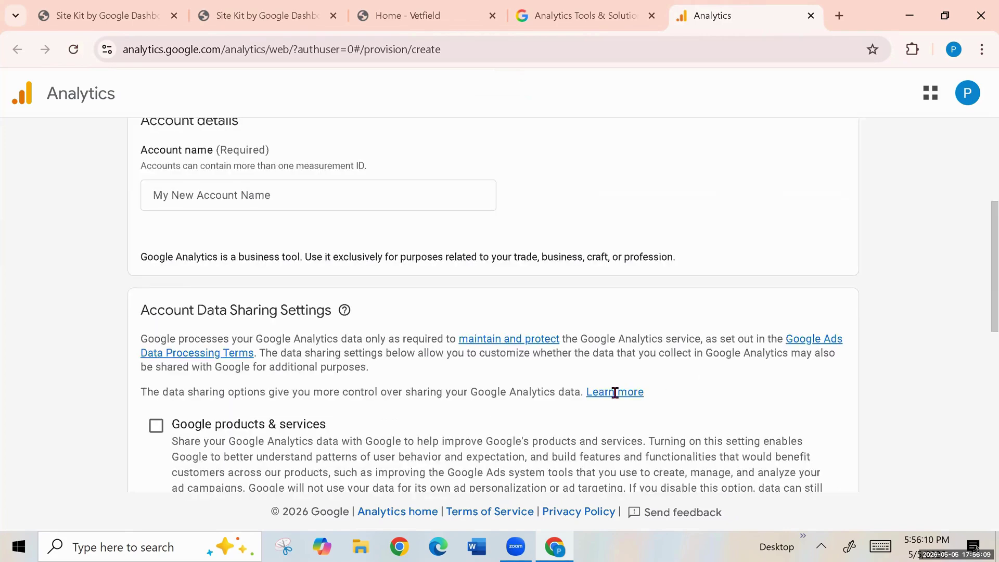
scroll(613, 392, "down", 8)
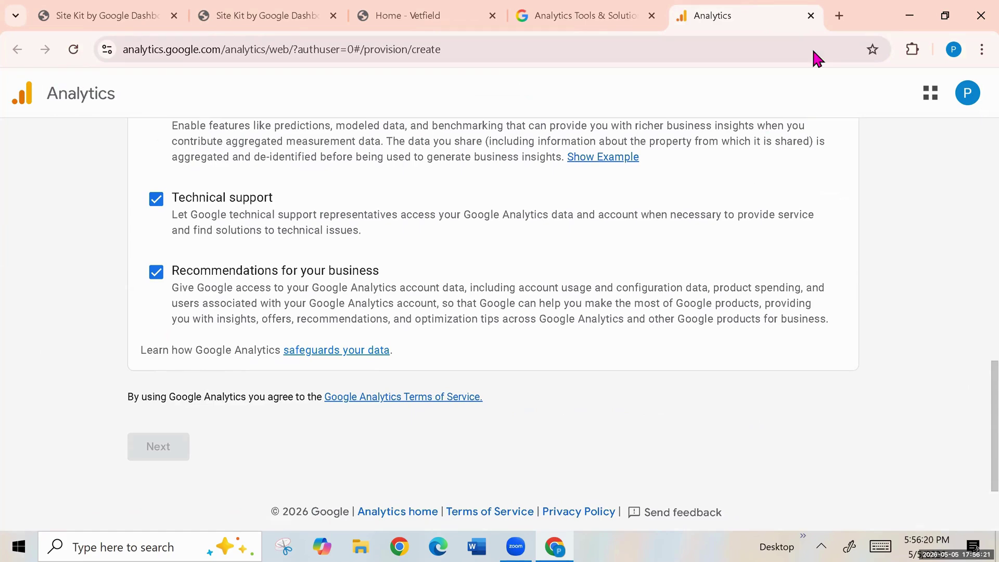
- Go to the existing Analytics account and save the email preferences with all four communication types enabled
left_click(931, 92)
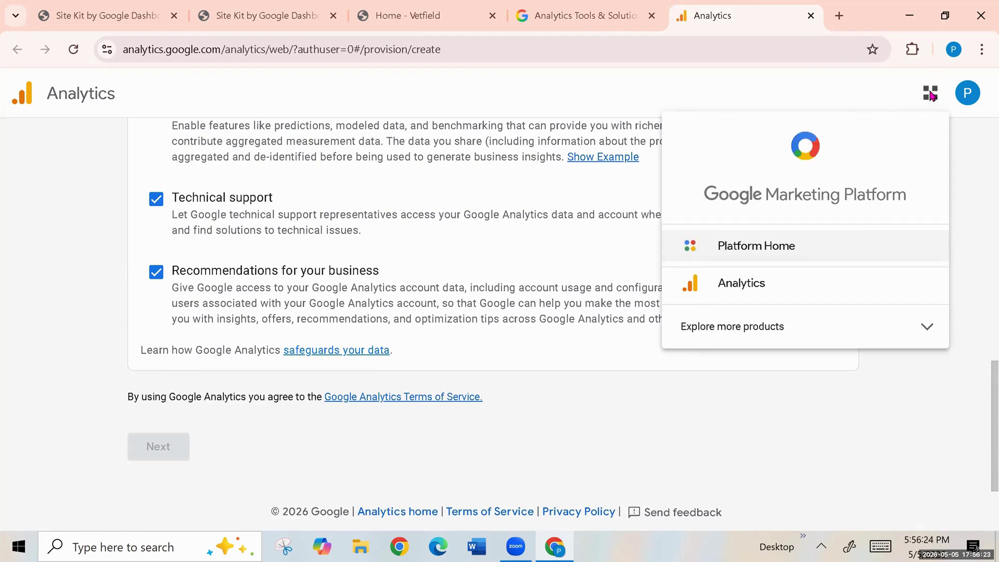
left_click(750, 287)
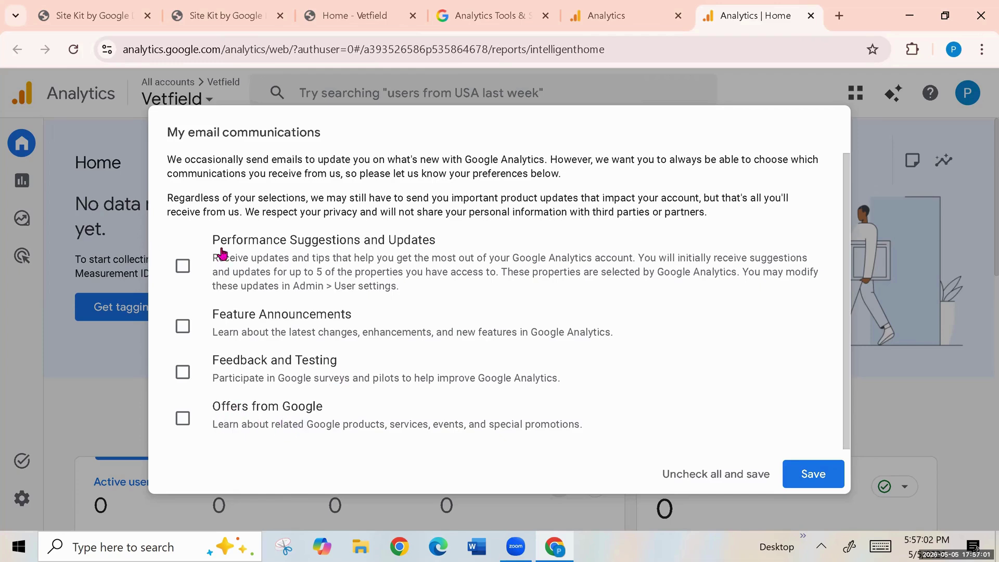
left_click(183, 266)
left_click(185, 325)
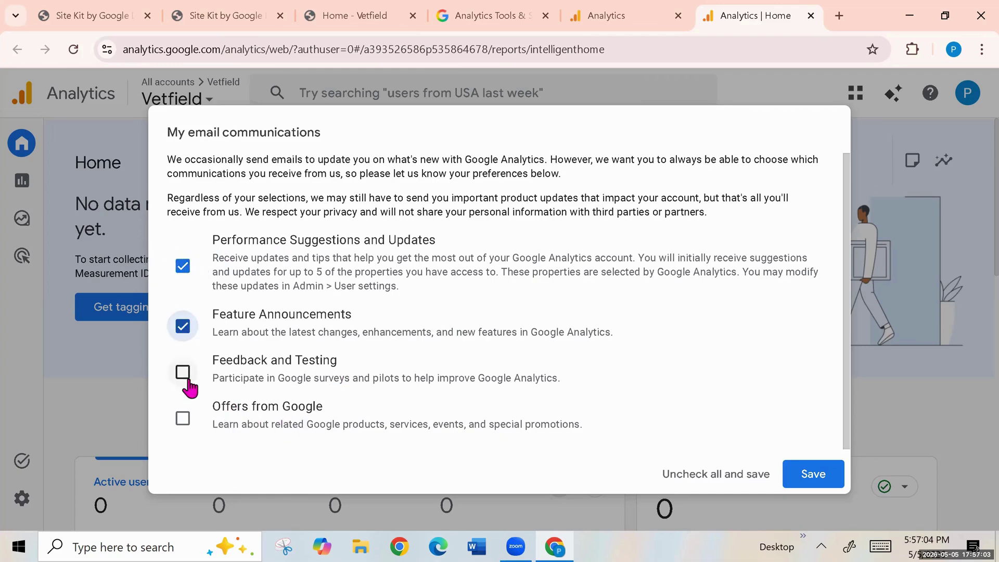
left_click(183, 375)
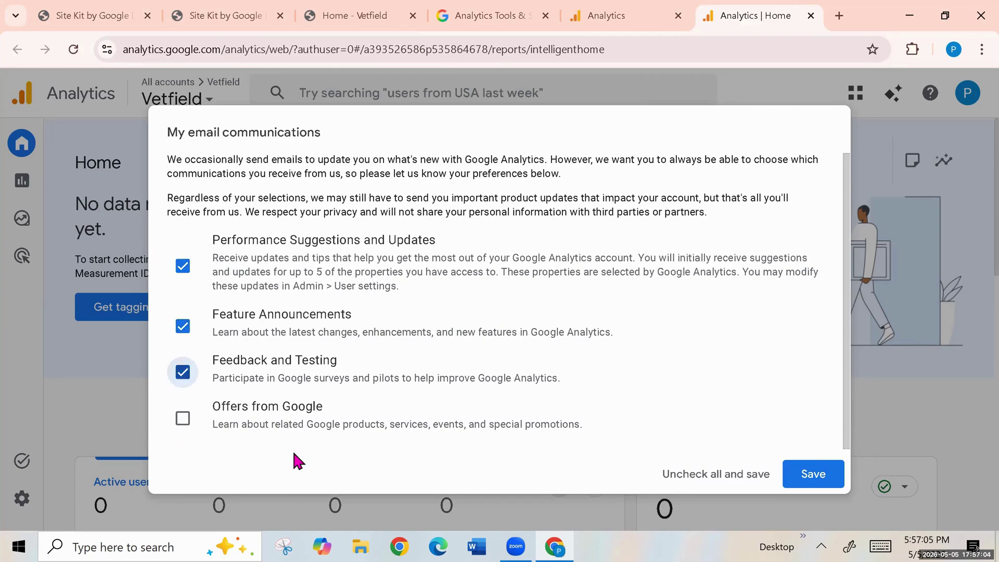
left_click(183, 419)
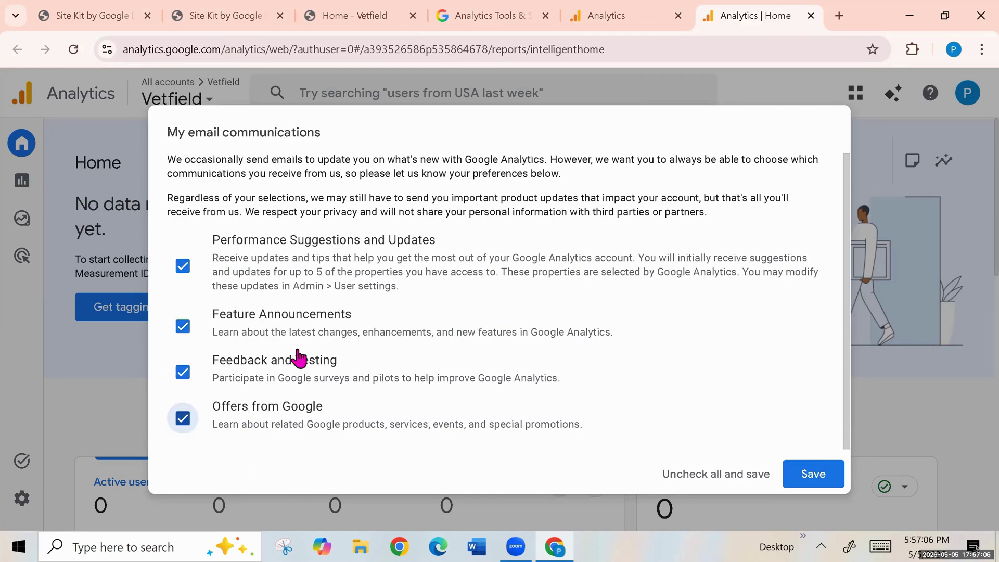
left_click(825, 474)
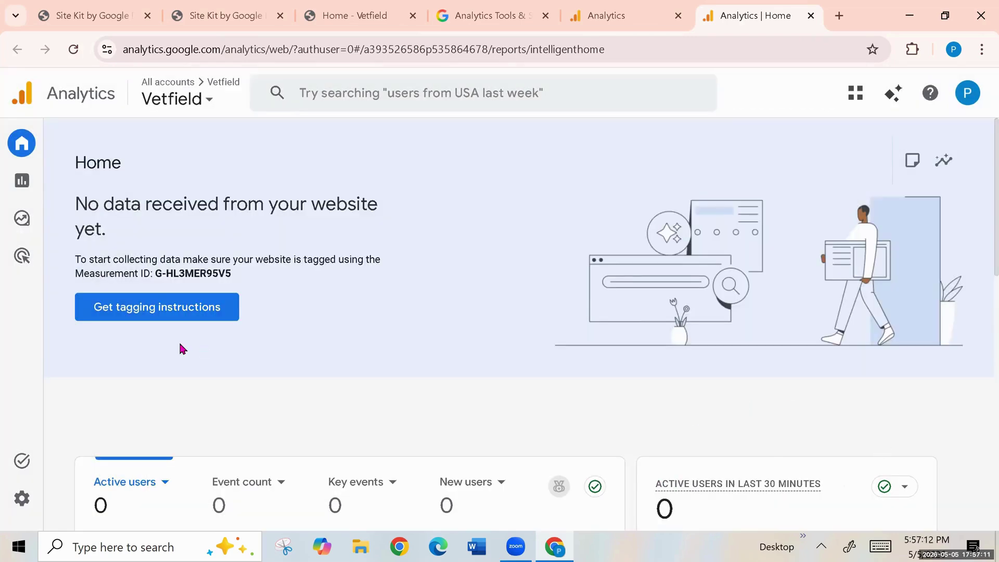
- Look over the Vetfield home overview, then open the Admin settings and dismiss the Analytics Advisor welcome message
scroll(253, 389, "down", 5)
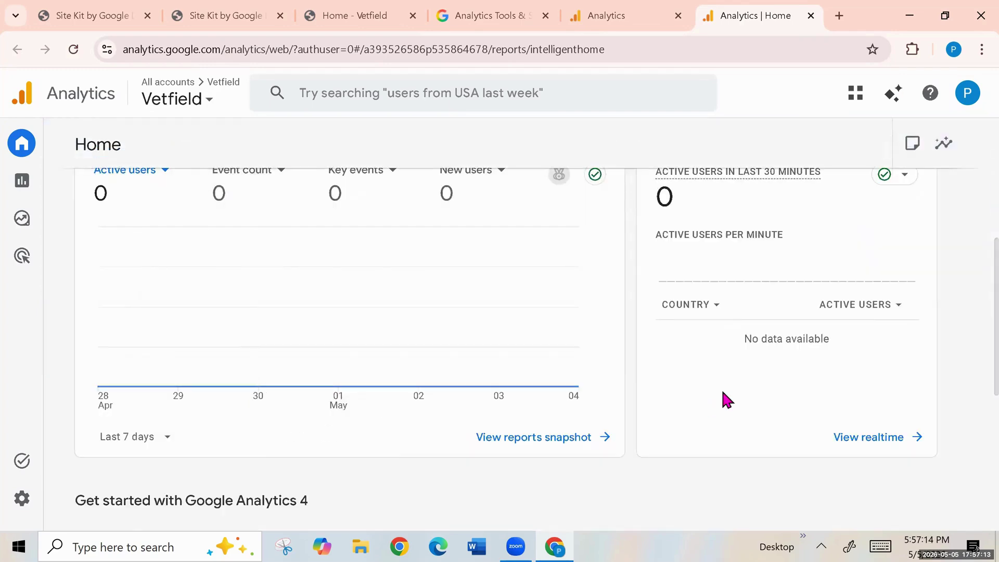
scroll(404, 348, "up", 5)
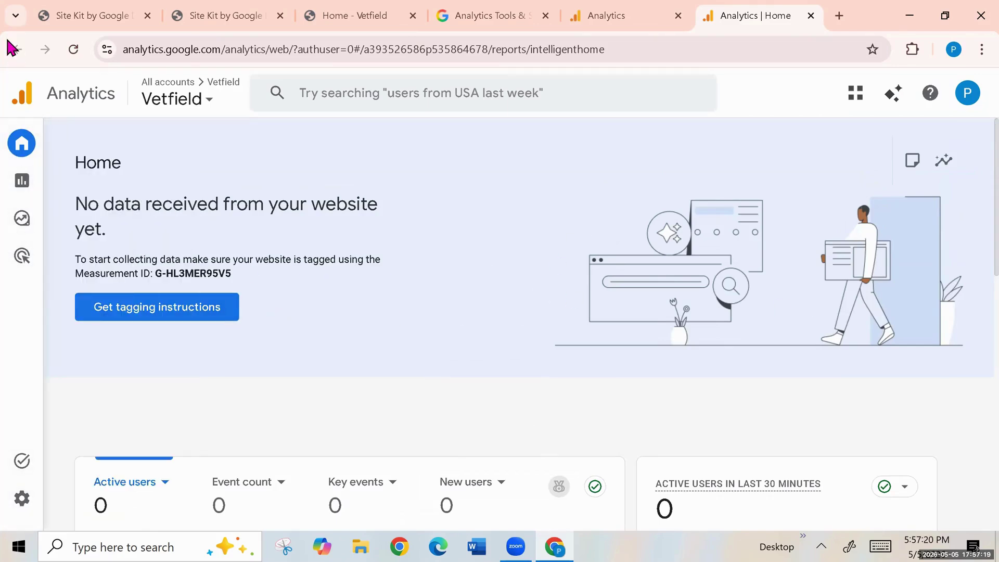
mouse_move(2, 333)
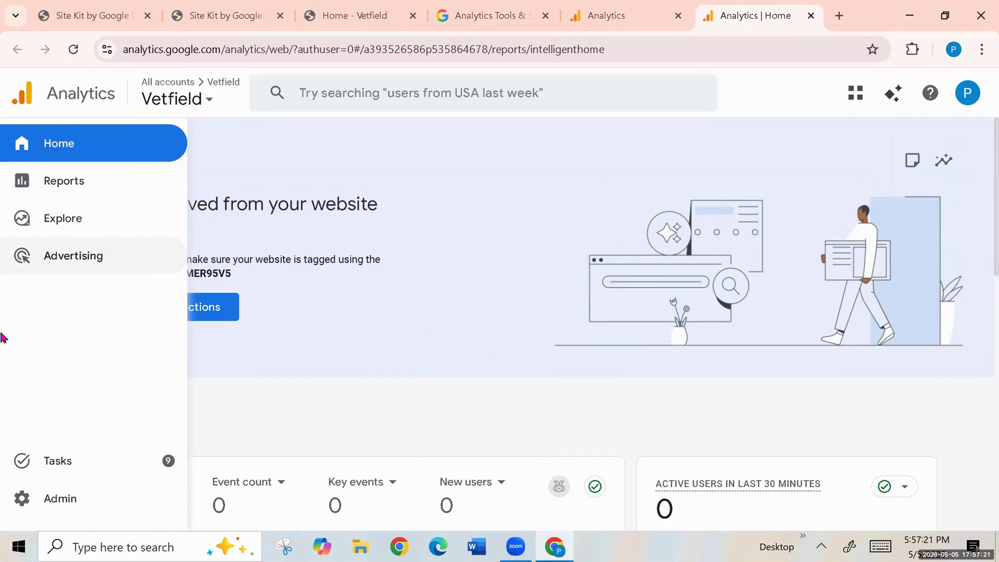
left_click(53, 523)
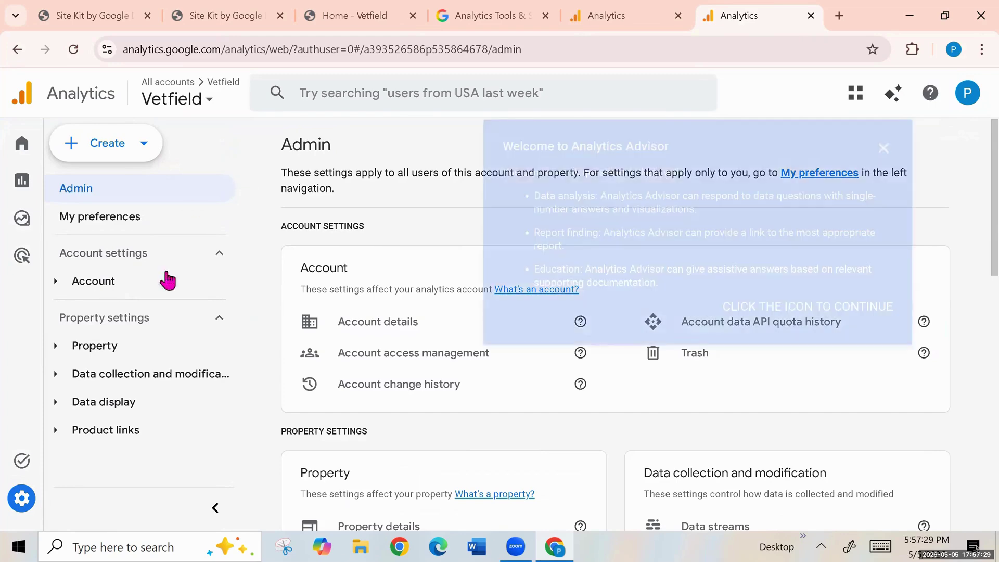
left_click(884, 147)
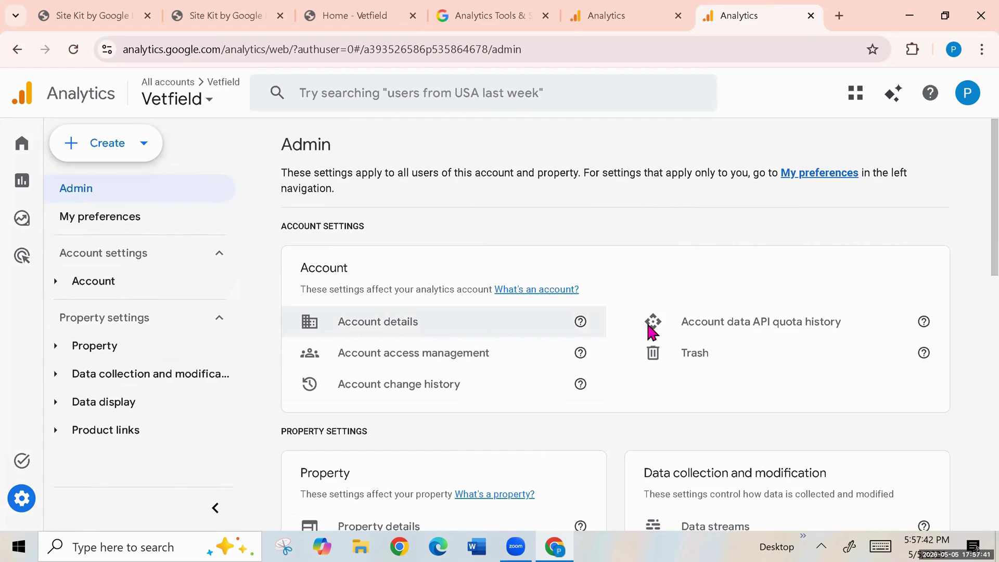
- Examine the account, property, data collection, data display and product link settings on the Admin page
scroll(475, 388, "down", 3)
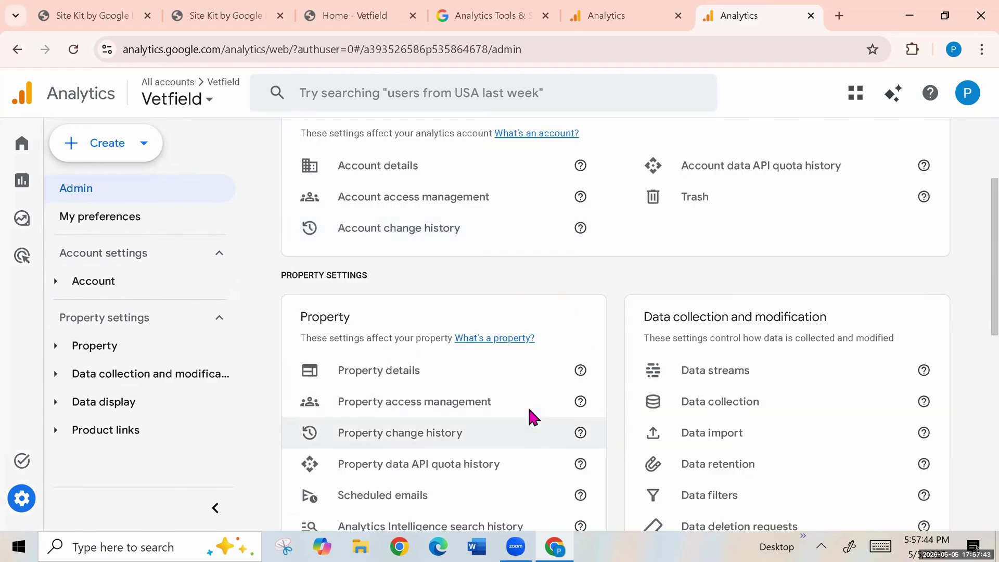
scroll(529, 417, "down", 4)
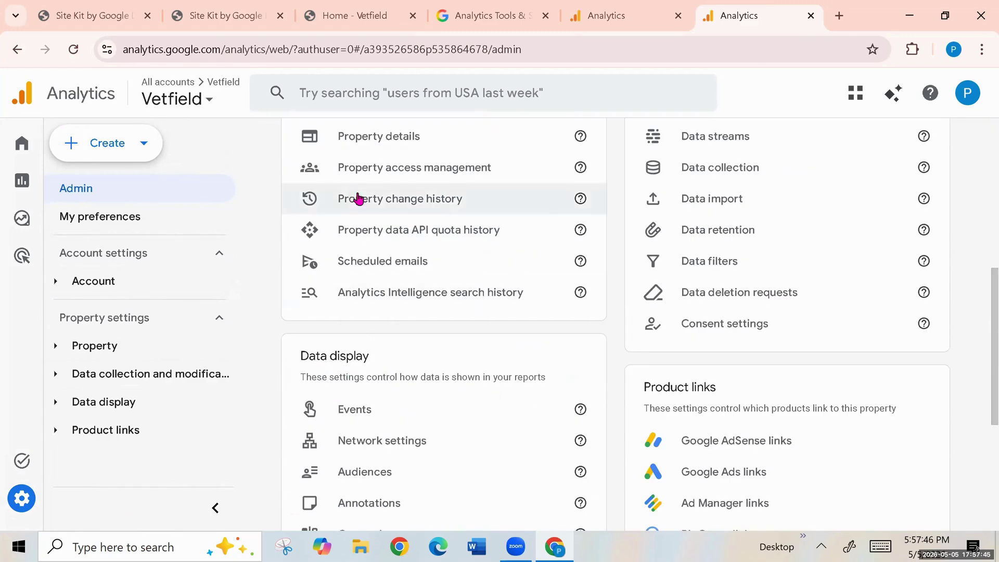
scroll(382, 335, "down", 5)
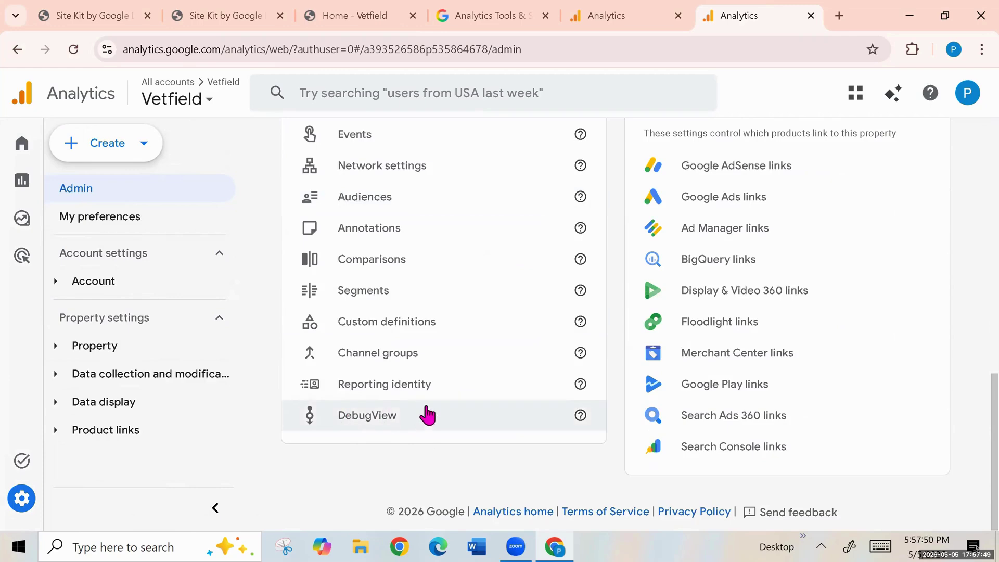
scroll(426, 413, "up", 4)
scroll(426, 361, "up", 5)
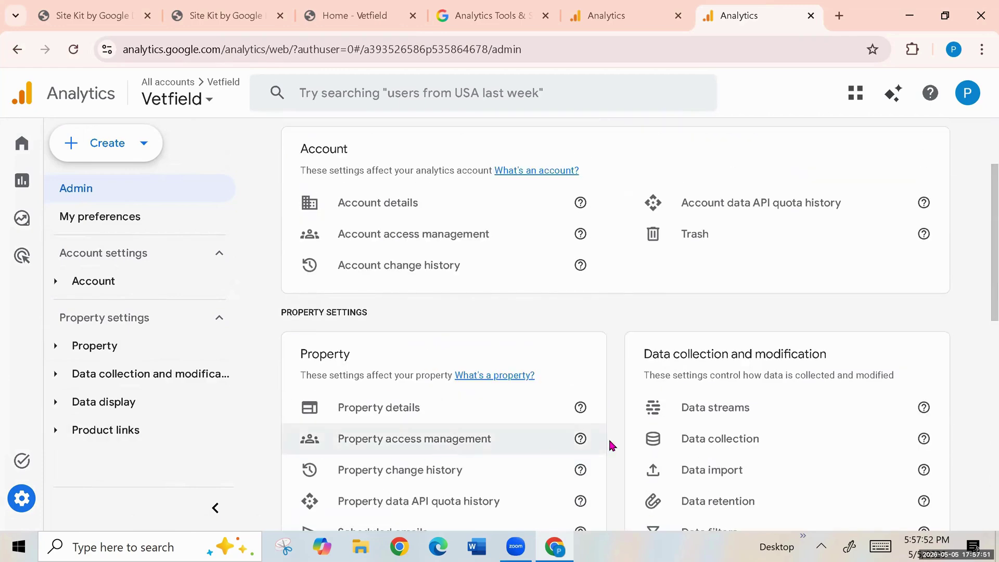
scroll(338, 192, "up", 2)
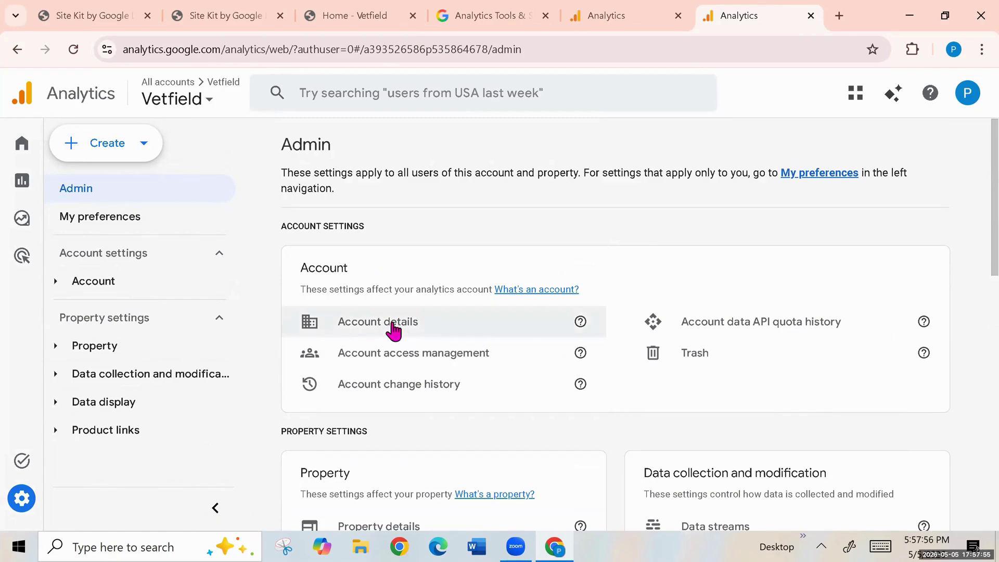
- Open the account details and review the basic settings, data sharing settings and data processing terms
left_click(394, 325)
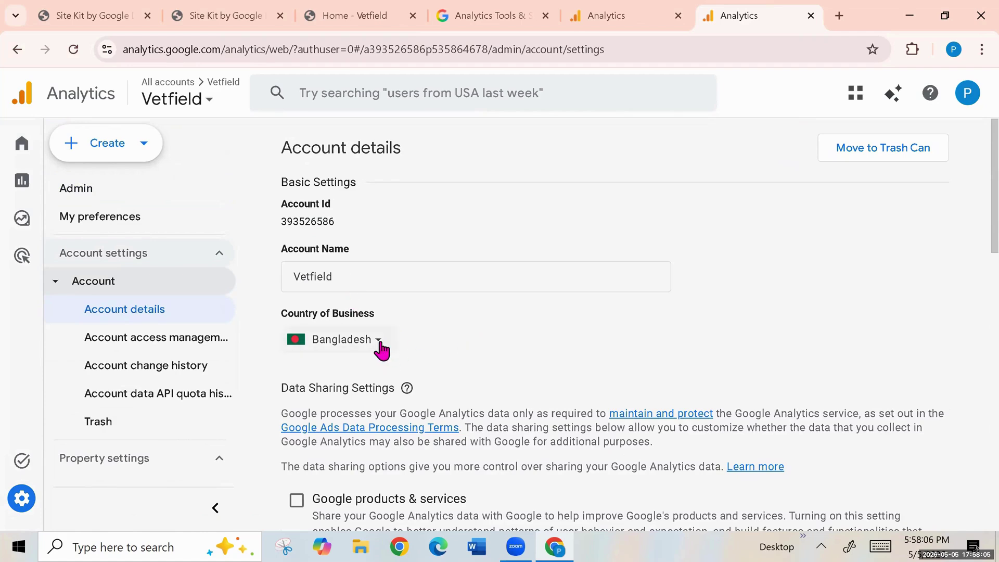
scroll(739, 308, "down", 9)
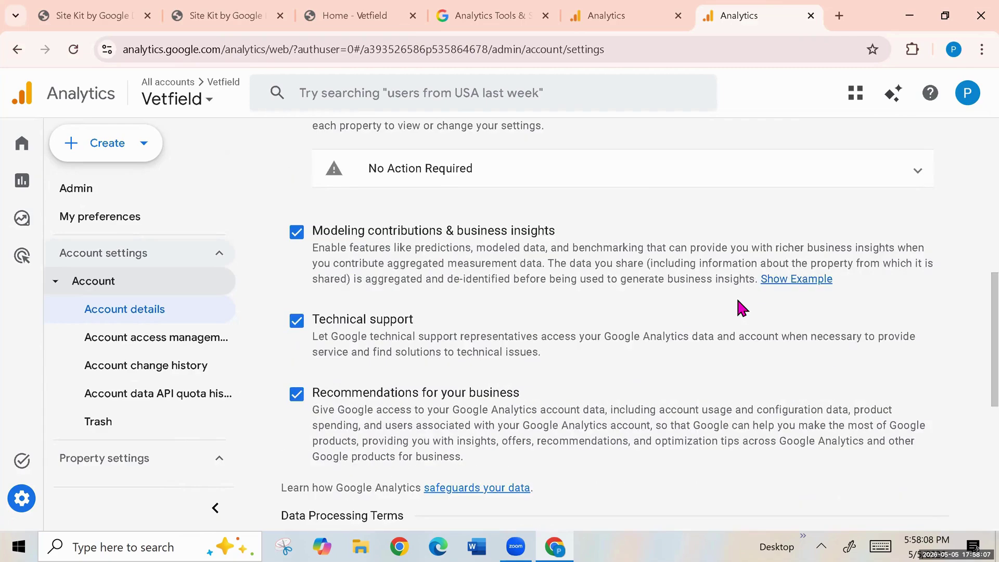
scroll(741, 308, "down", 6)
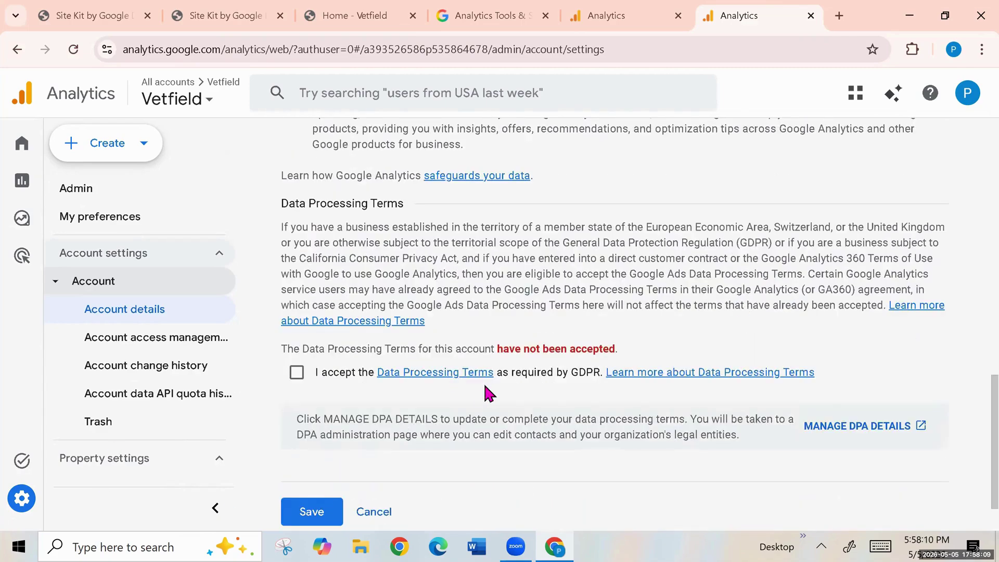
scroll(487, 391, "up", 6)
scroll(485, 385, "up", 4)
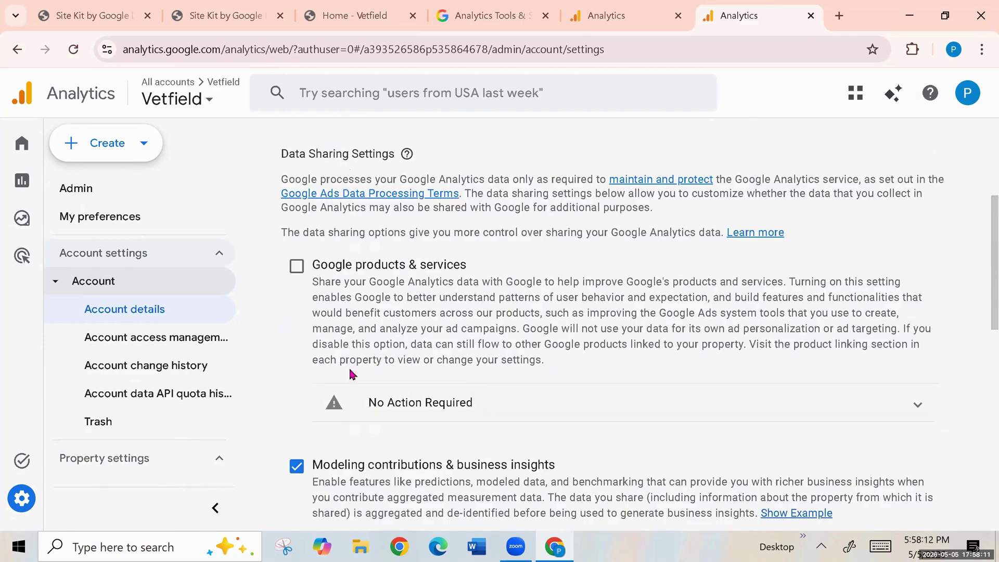
scroll(330, 396, "up", 4)
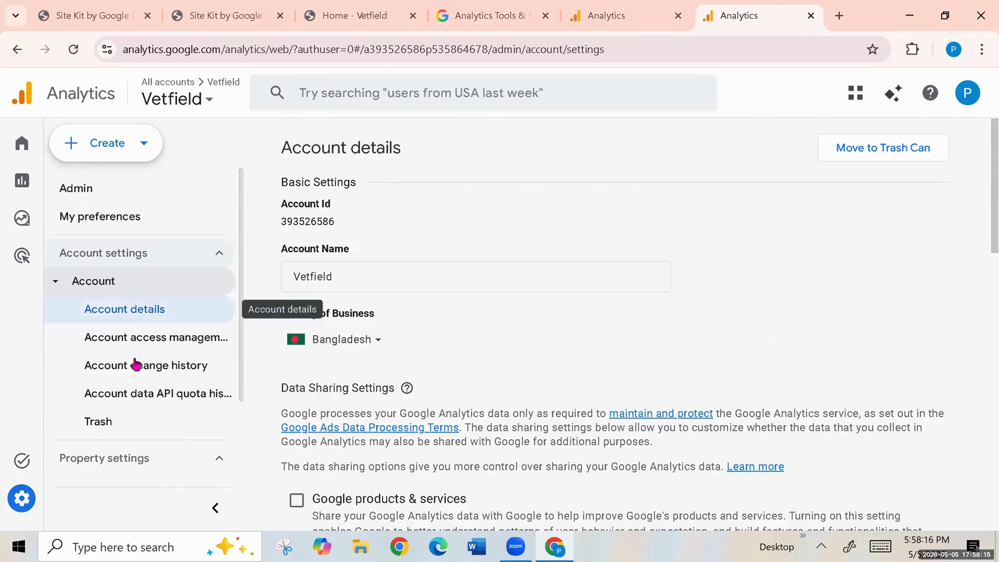
- Check the account access management list and the form for adding users with roles, closing both without adding anyone
left_click(159, 343)
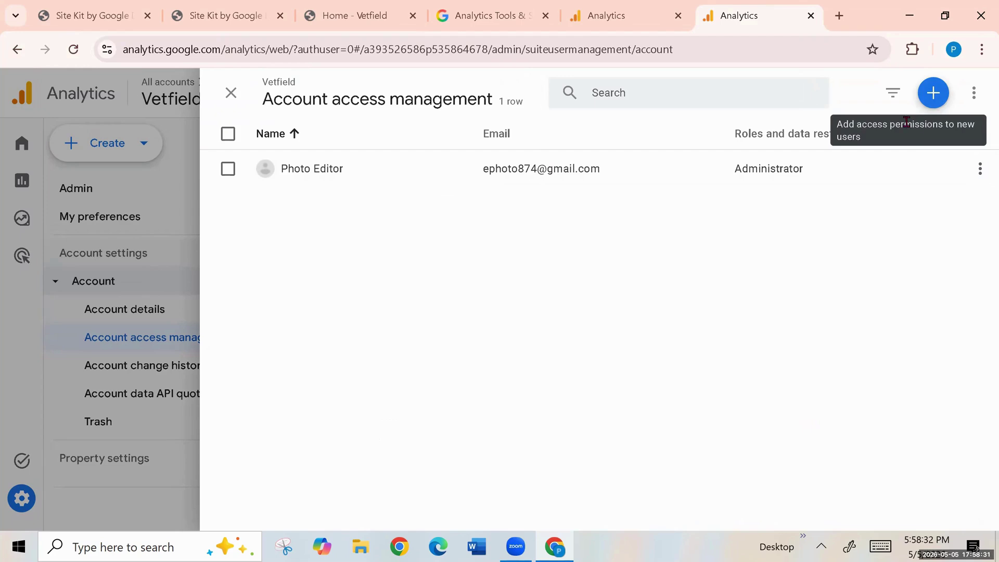
left_click(934, 102)
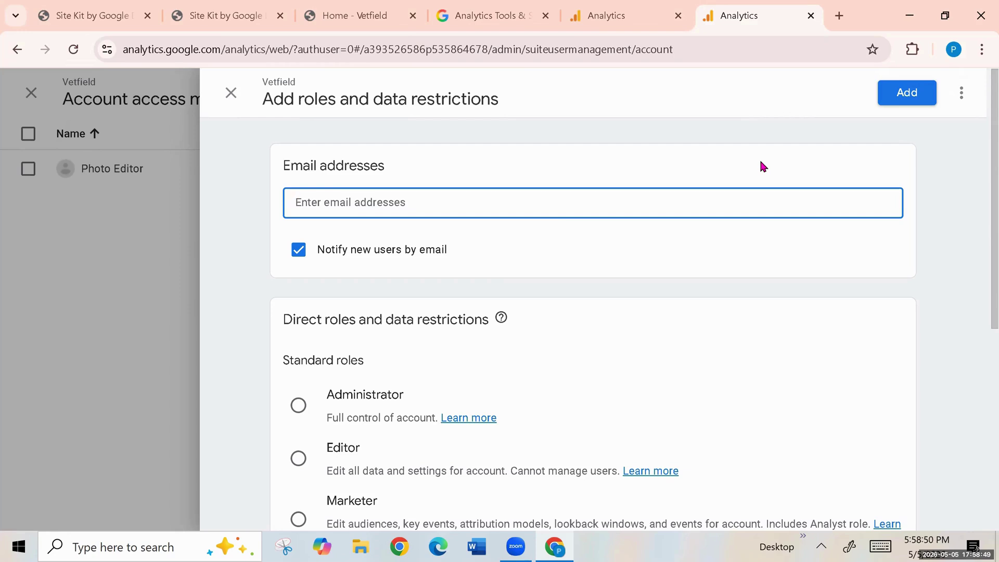
left_click(232, 99)
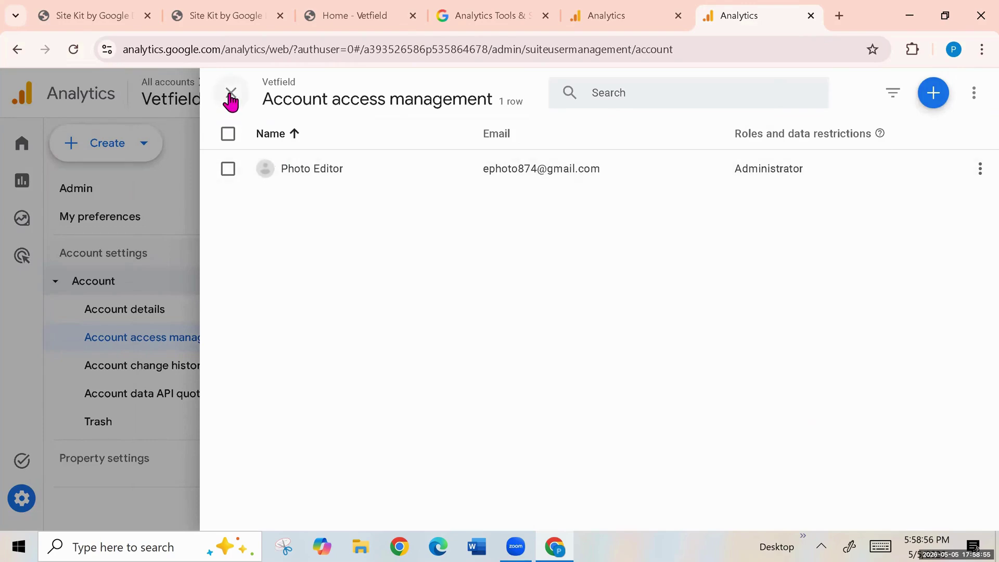
left_click(231, 99)
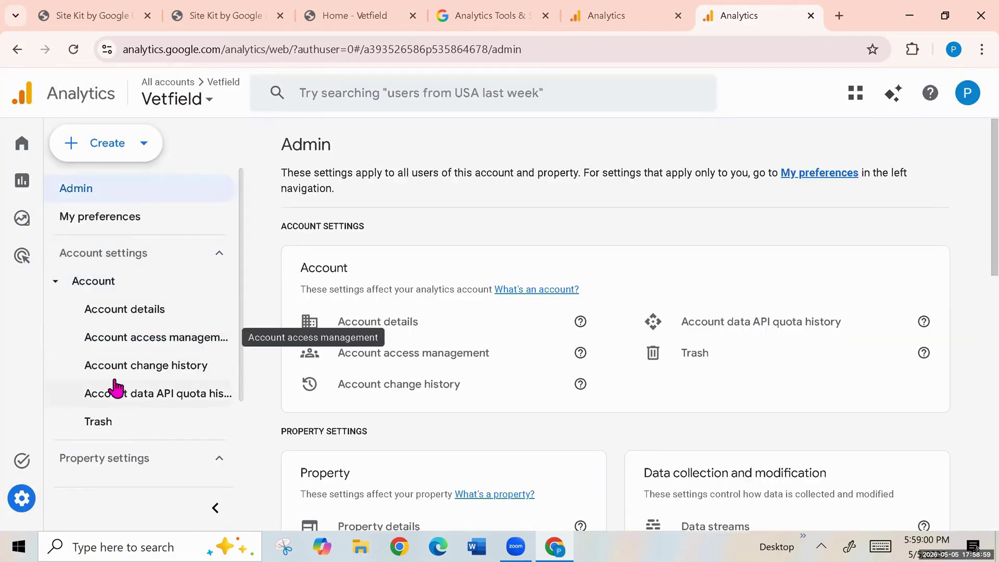
- Open the account change history and review the recorded changes
left_click(163, 371)
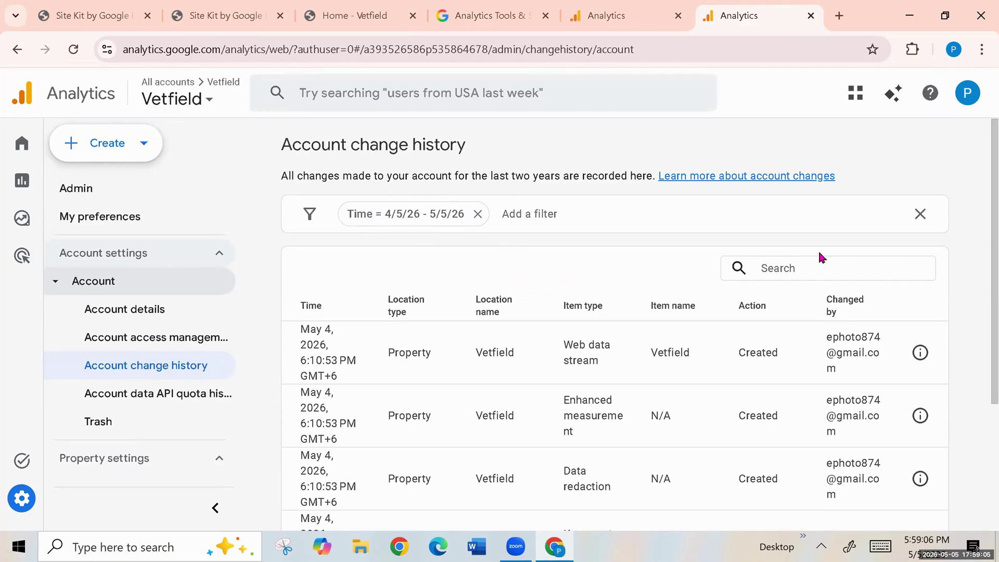
scroll(801, 301, "down", 3)
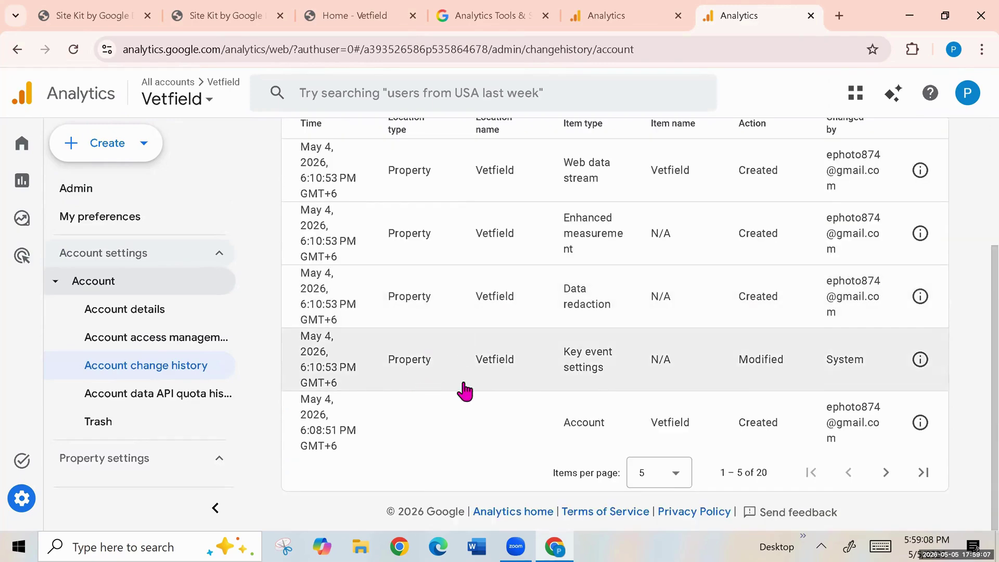
scroll(484, 372, "up", 3)
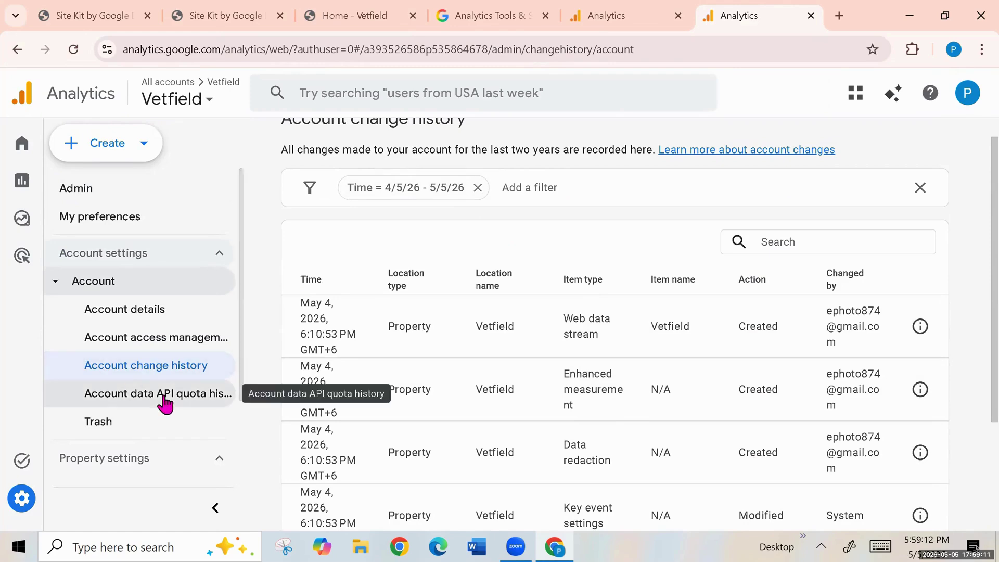
- View the account data API quota history and the account's Trash
left_click(194, 404)
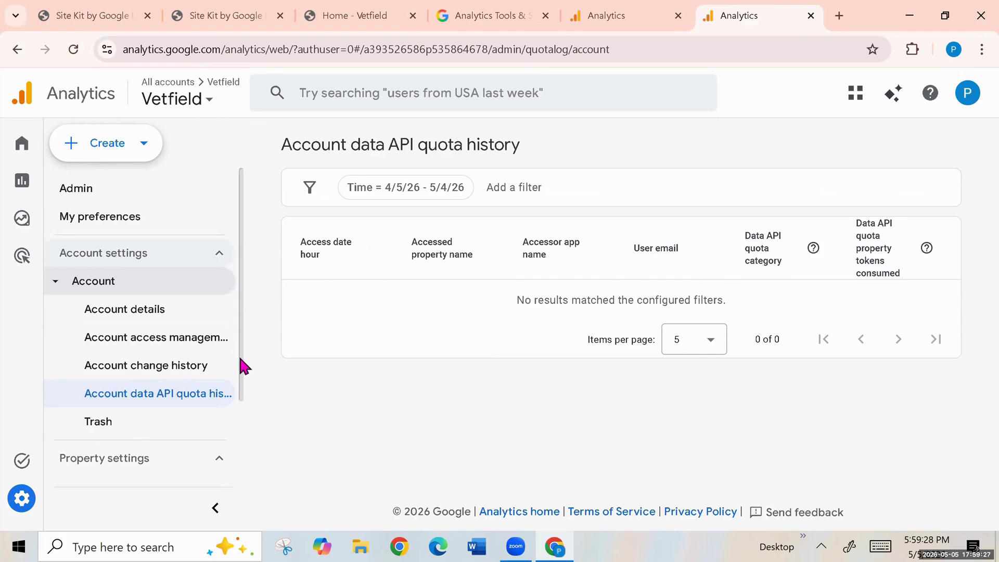
scroll(239, 354, "down", 2)
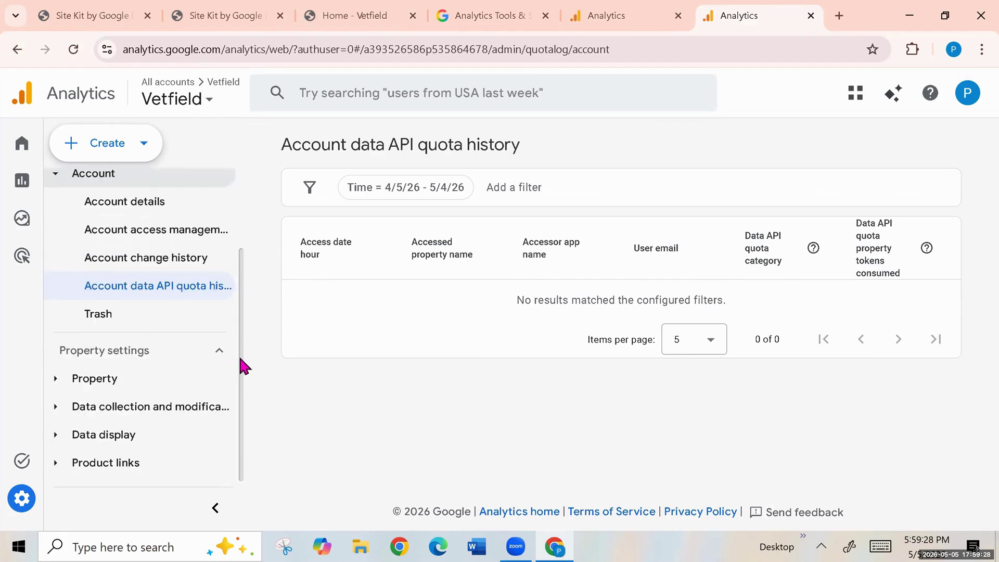
left_click(104, 319)
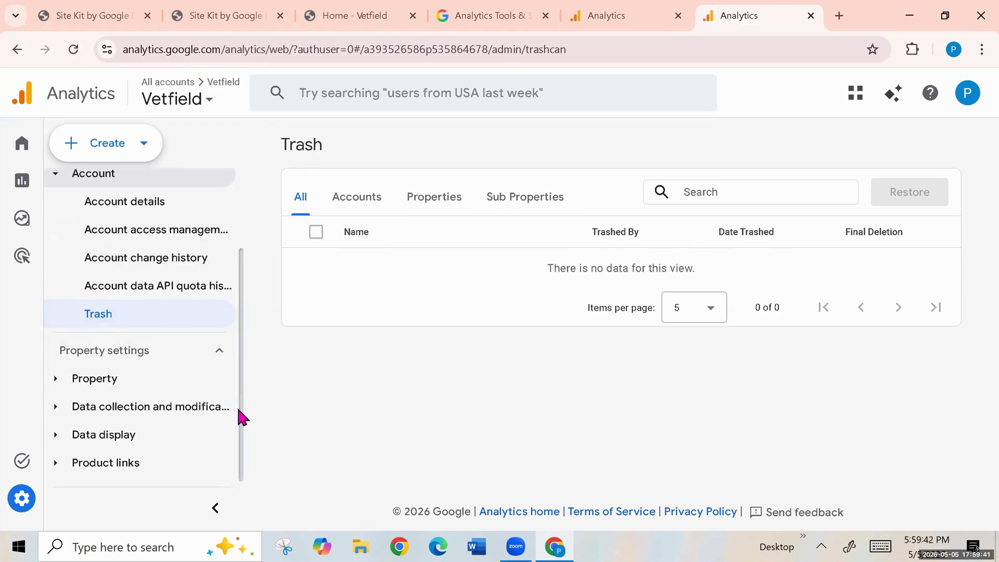
- Open the property details and review the business details, including the available industry options, leaving the selections as they are
left_click(111, 383)
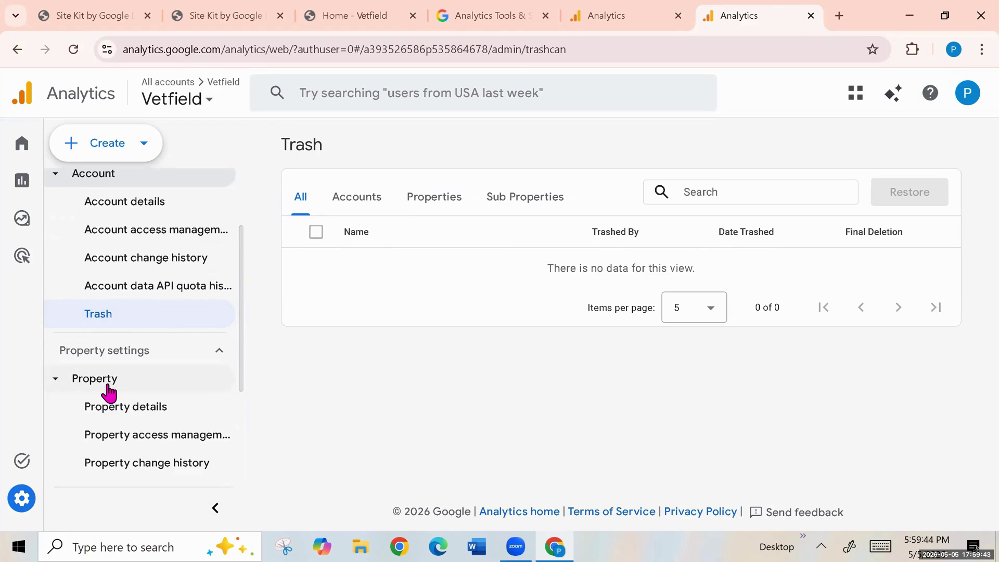
scroll(200, 393, "down", 3)
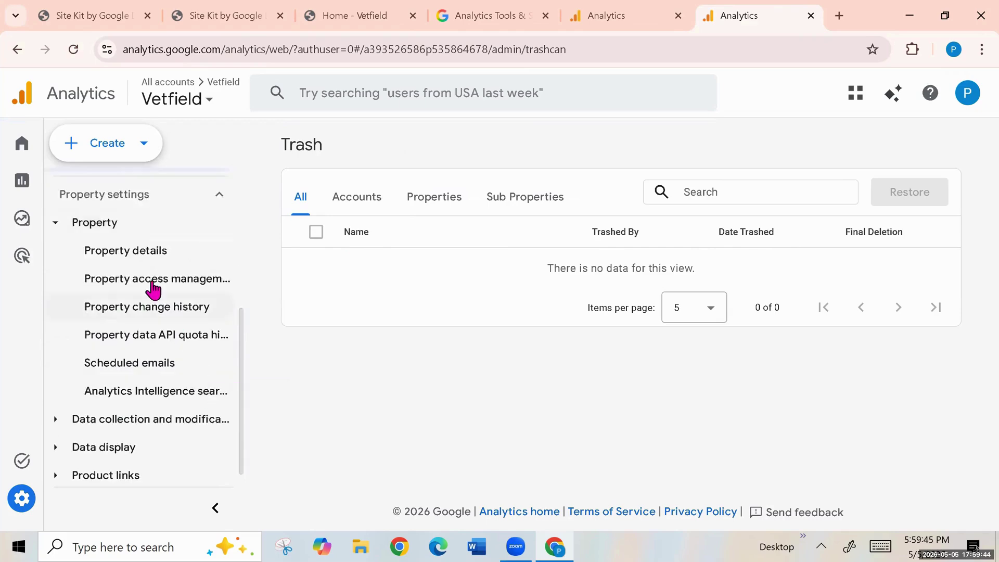
left_click(141, 253)
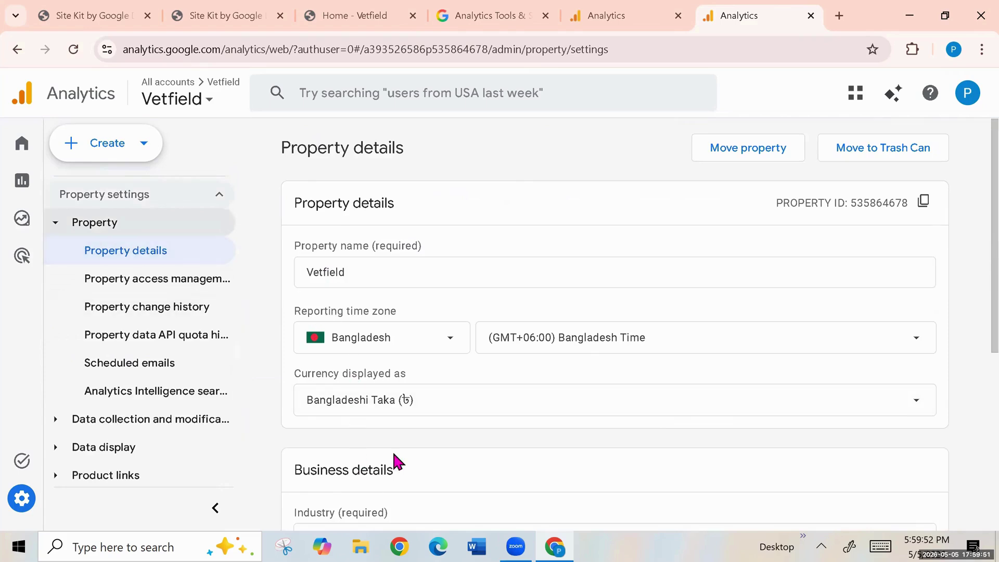
scroll(394, 460, "down", 4)
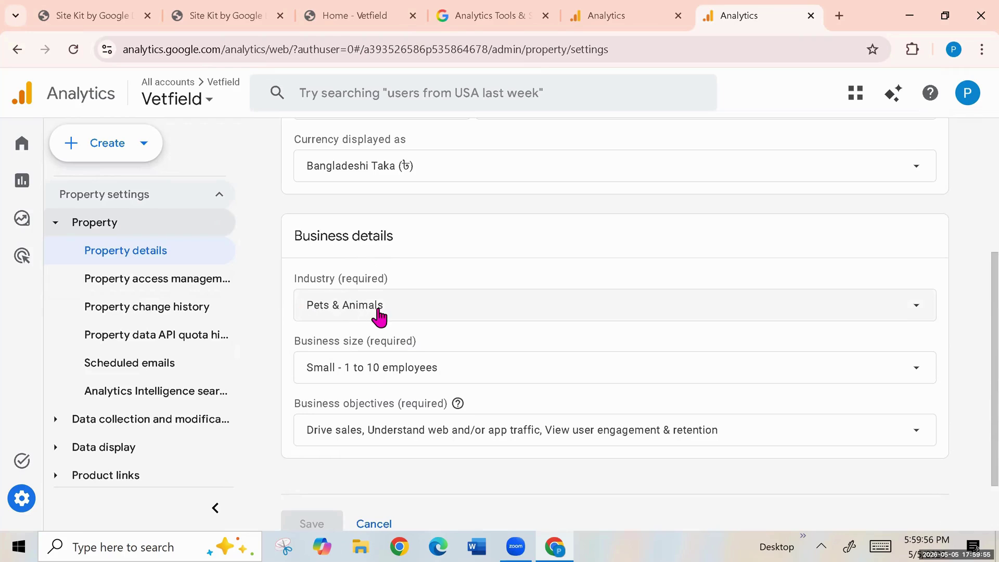
scroll(415, 419, "down", 2)
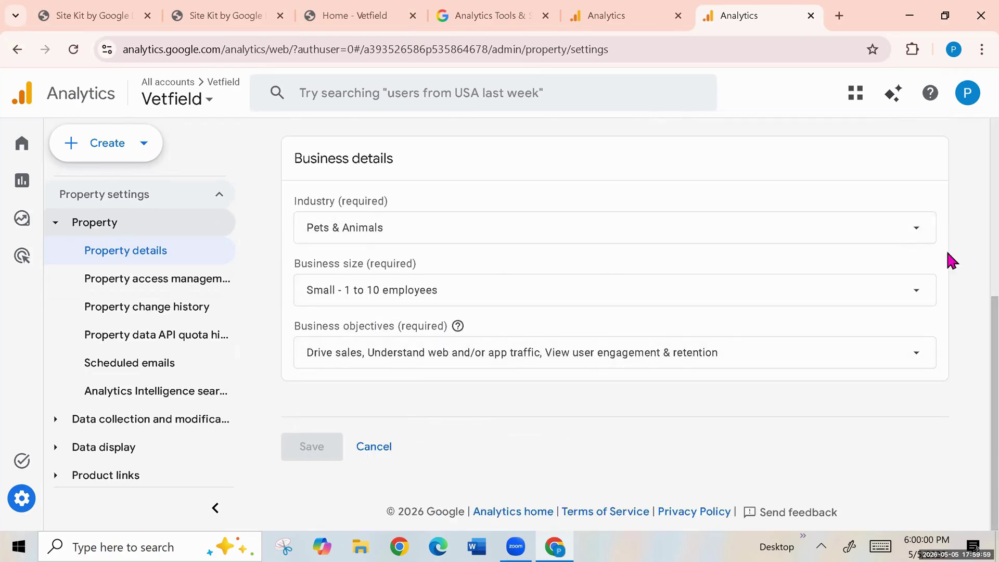
left_click(916, 231)
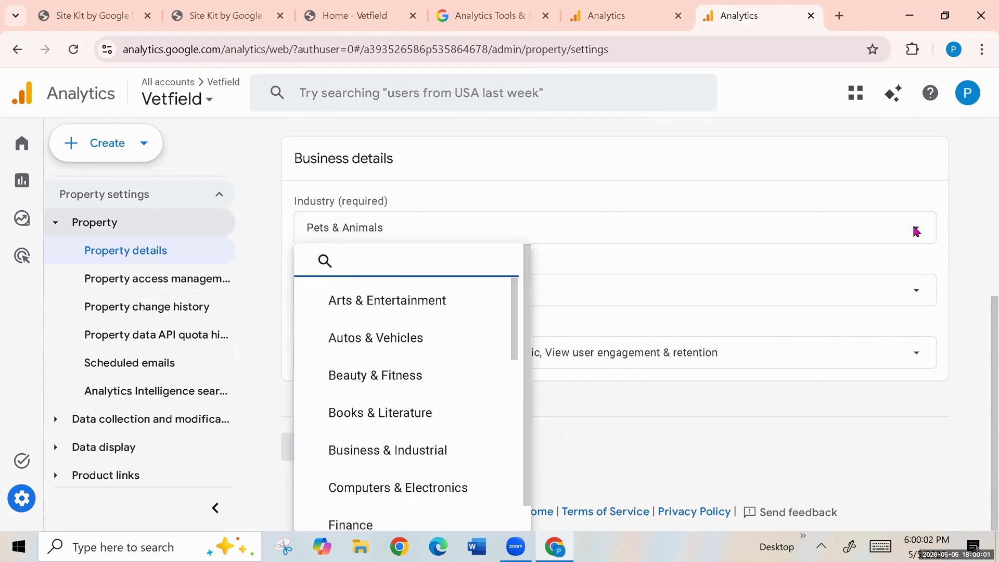
left_click(916, 231)
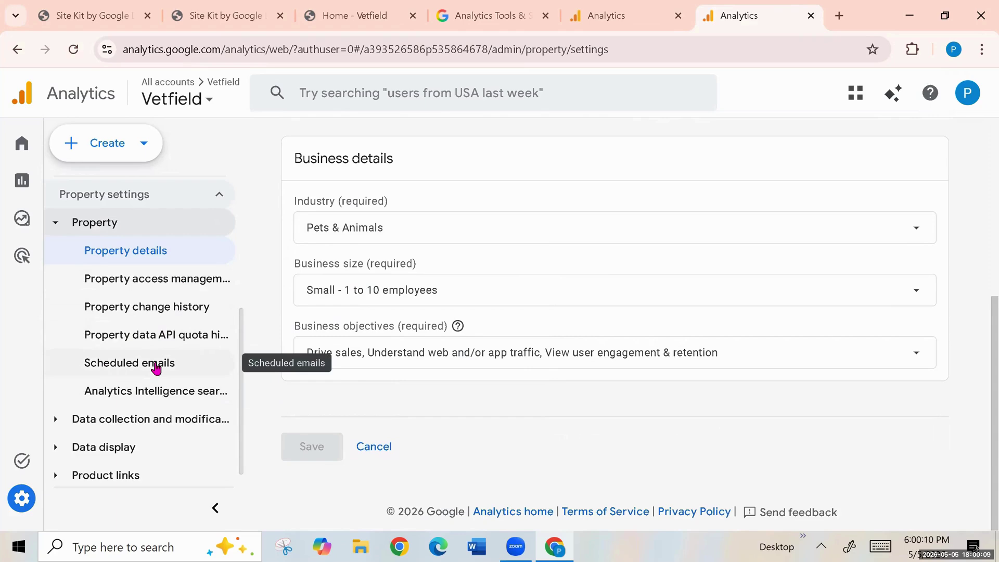
- View the property's scheduled emails and the Analytics Intelligence search history
left_click(126, 366)
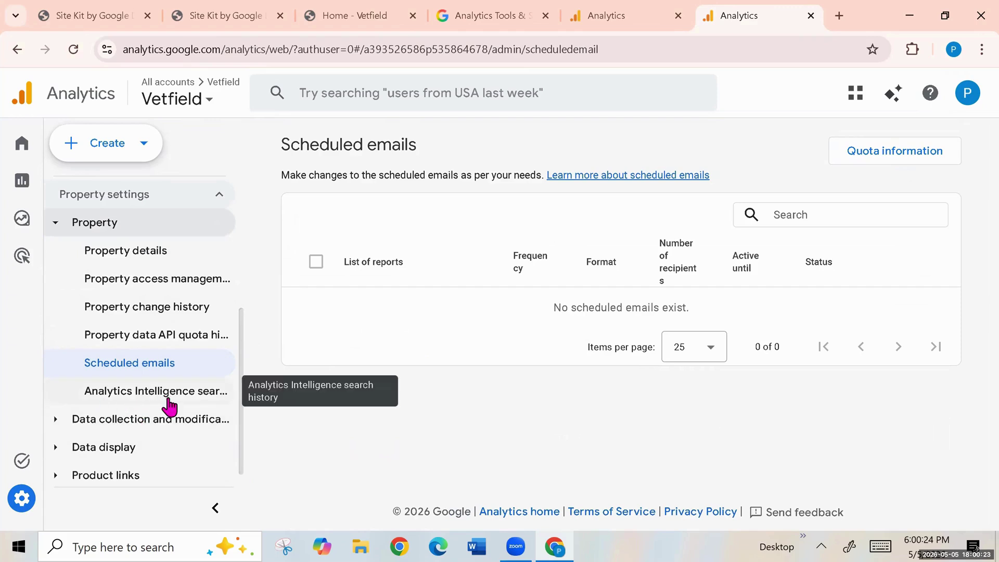
scroll(169, 406, "down", 1)
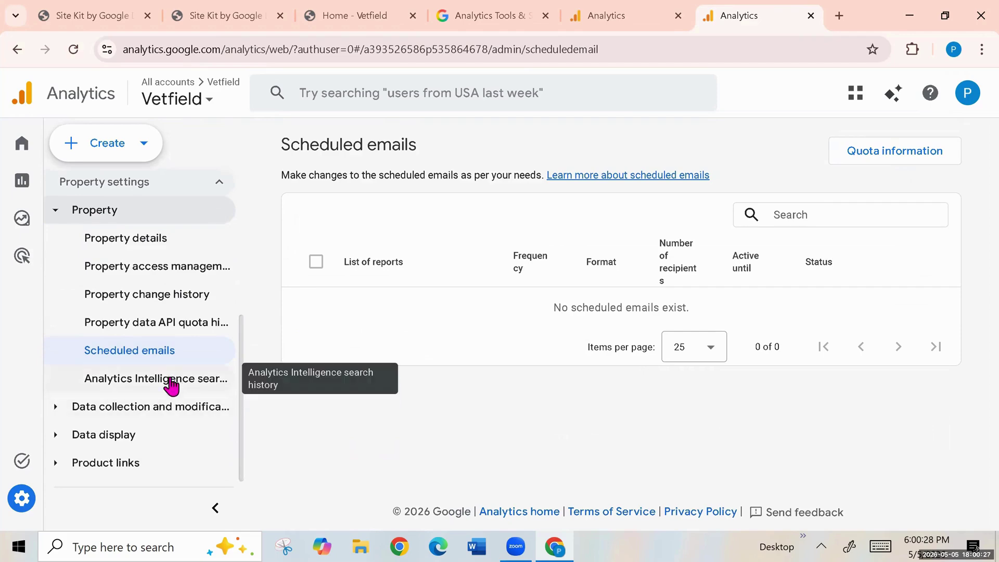
left_click(168, 380)
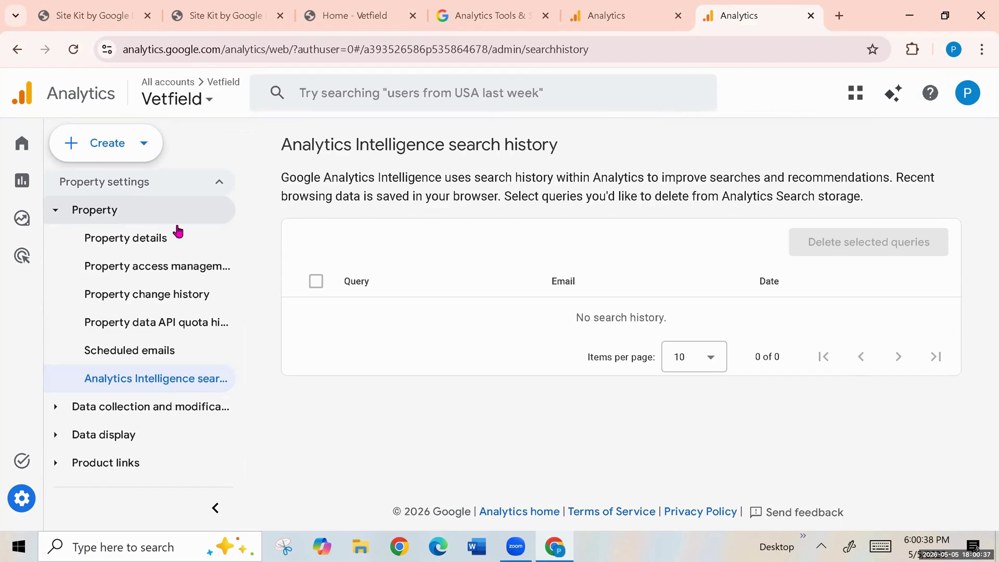
- Open the property's data streams and check which stream types can be added, without adding one
left_click(159, 413)
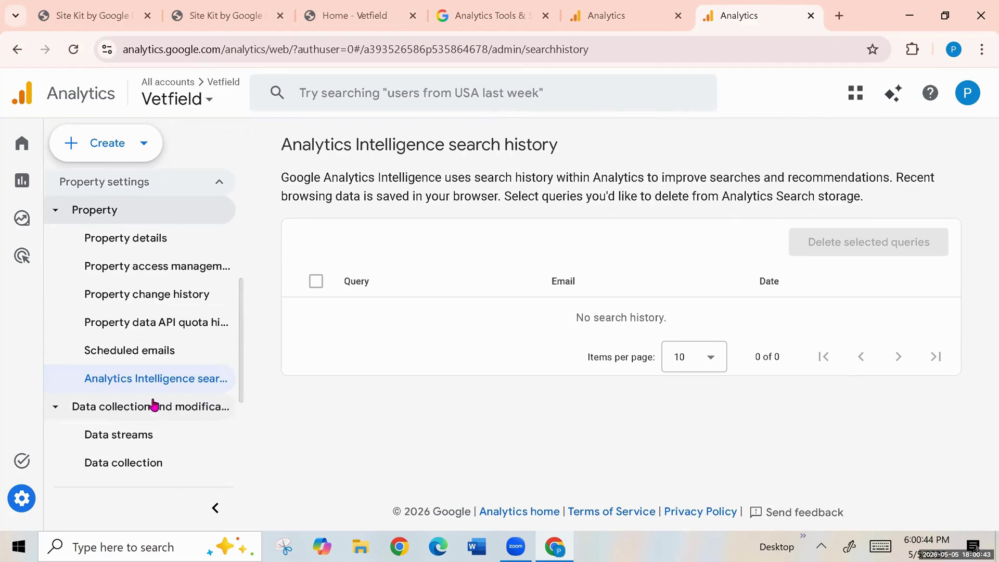
scroll(172, 424, "down", 3)
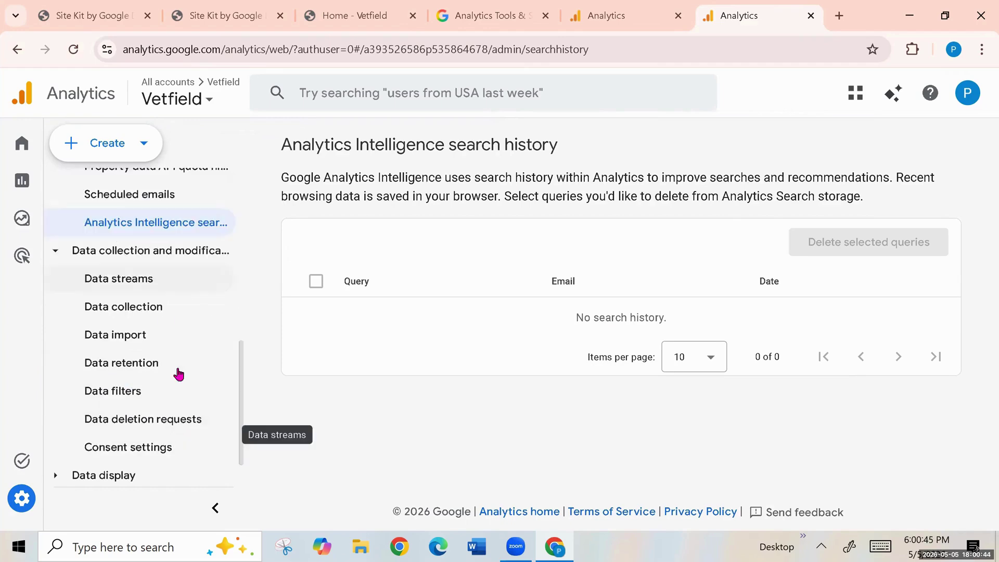
left_click(134, 282)
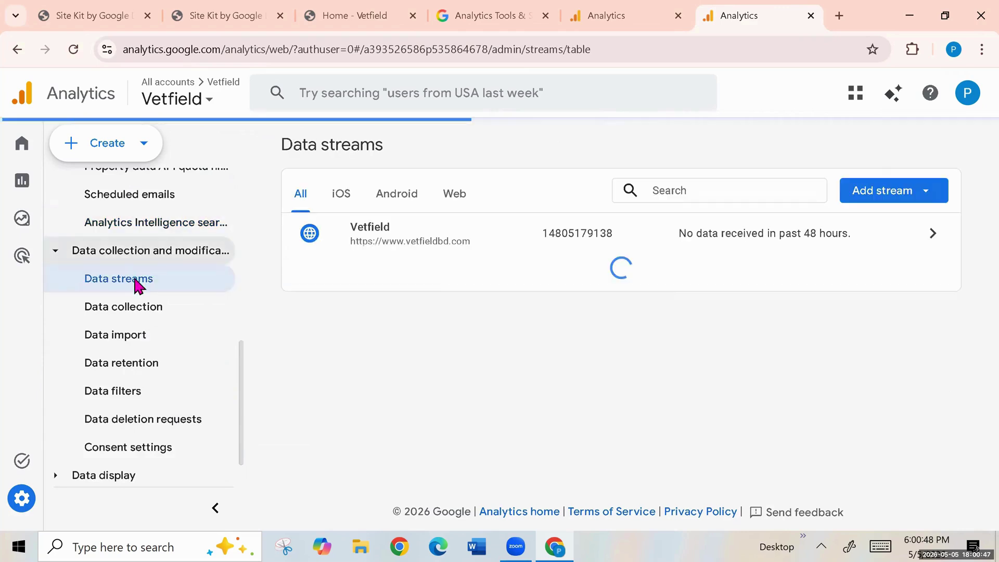
left_click(930, 199)
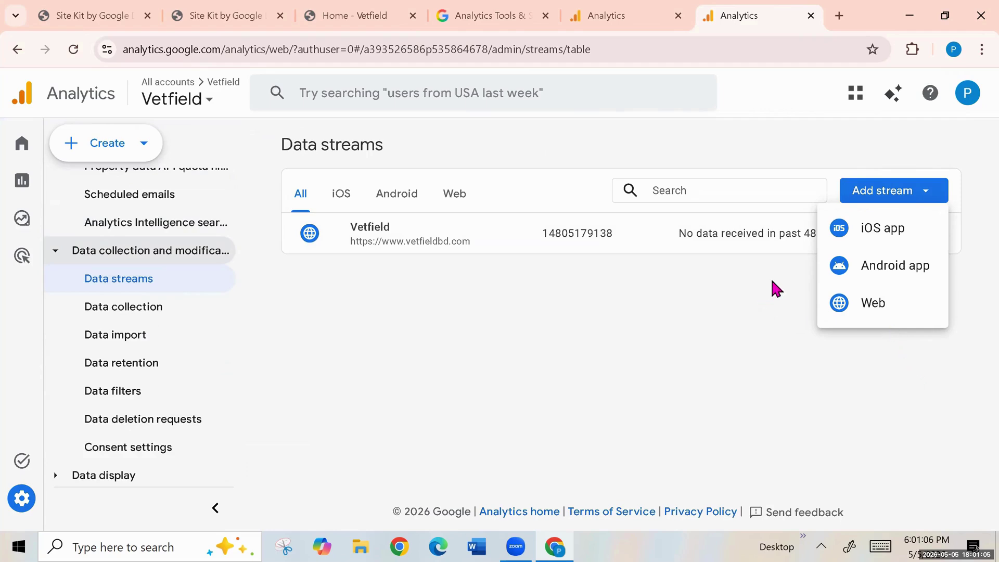
left_click(786, 307)
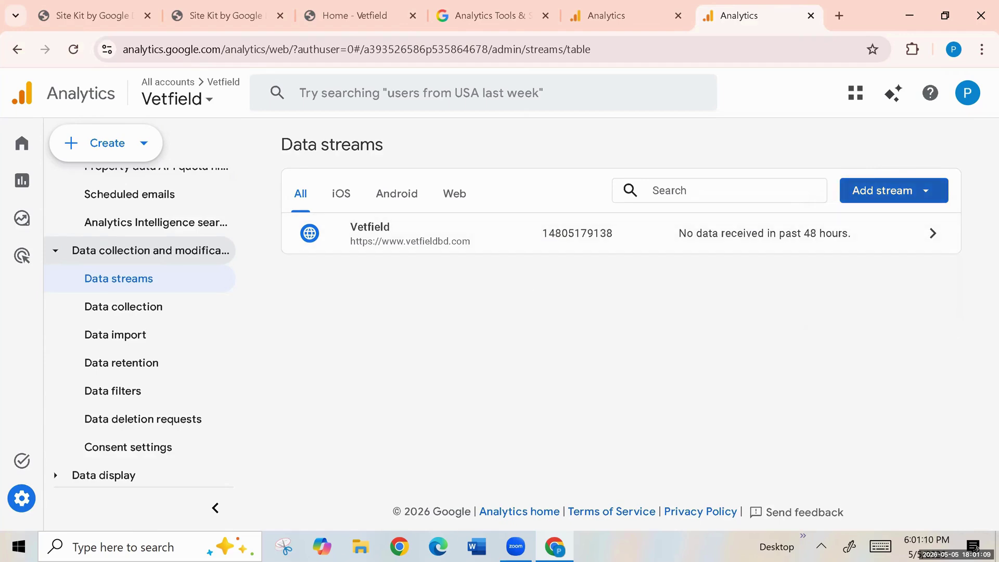
- Switch to the Site Kit Analytics connection page to check the selected web data stream, and return to the Analytics data streams
left_click(75, 8)
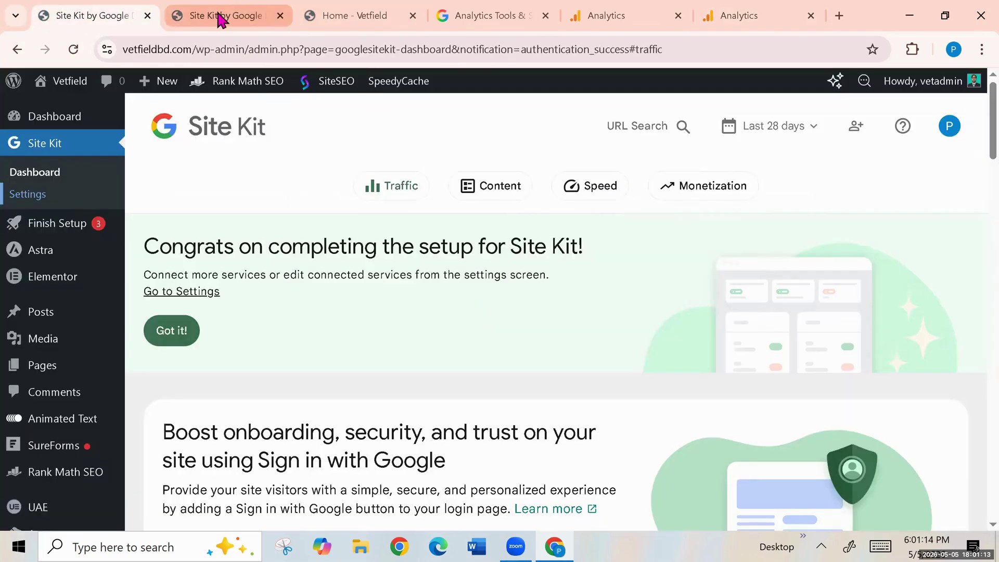
left_click(221, 19)
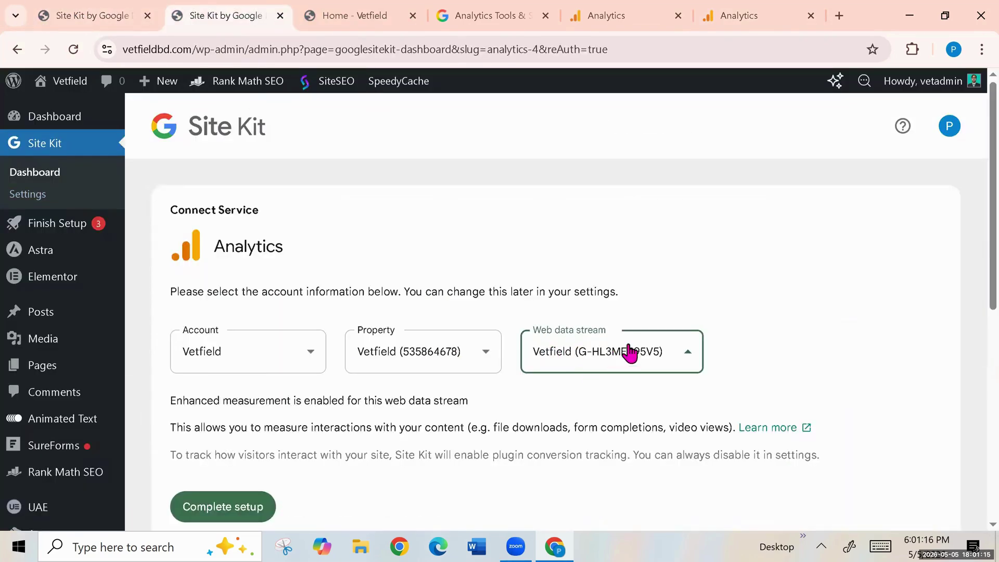
left_click(729, 8)
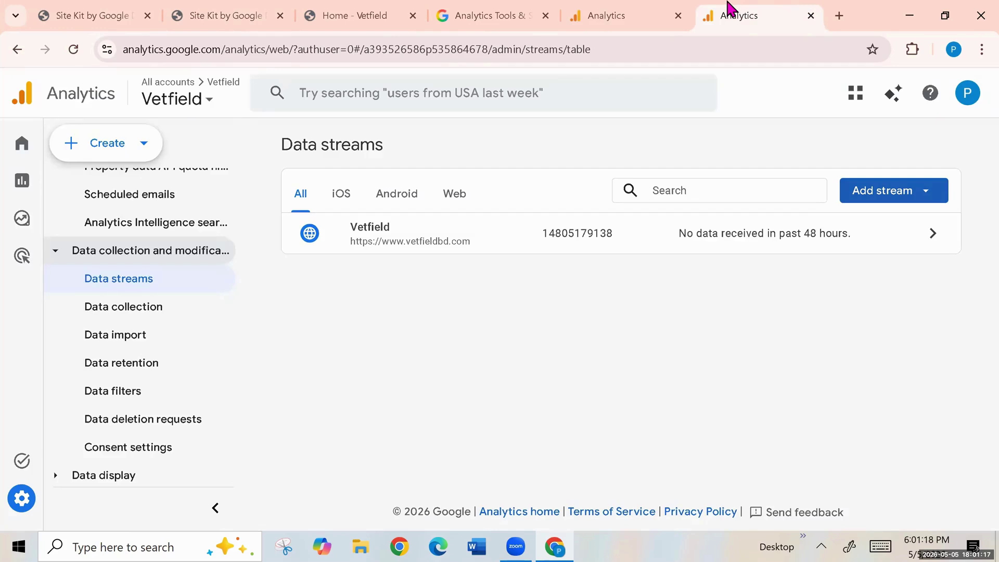
- Open the Vetfield web stream details, copy the measurement ID and compare it with the web data stream selected in Site Kit
left_click(923, 245)
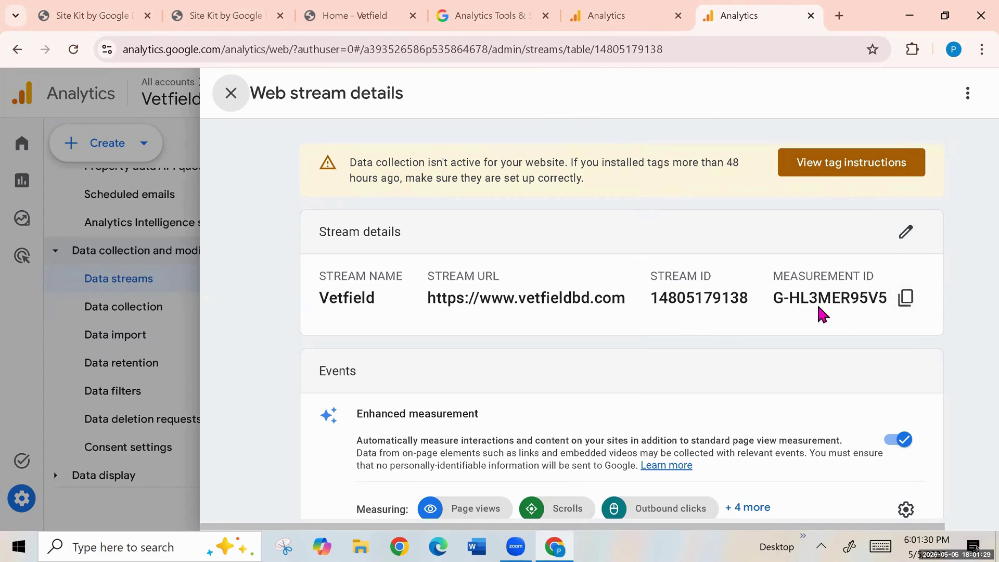
left_click(903, 307)
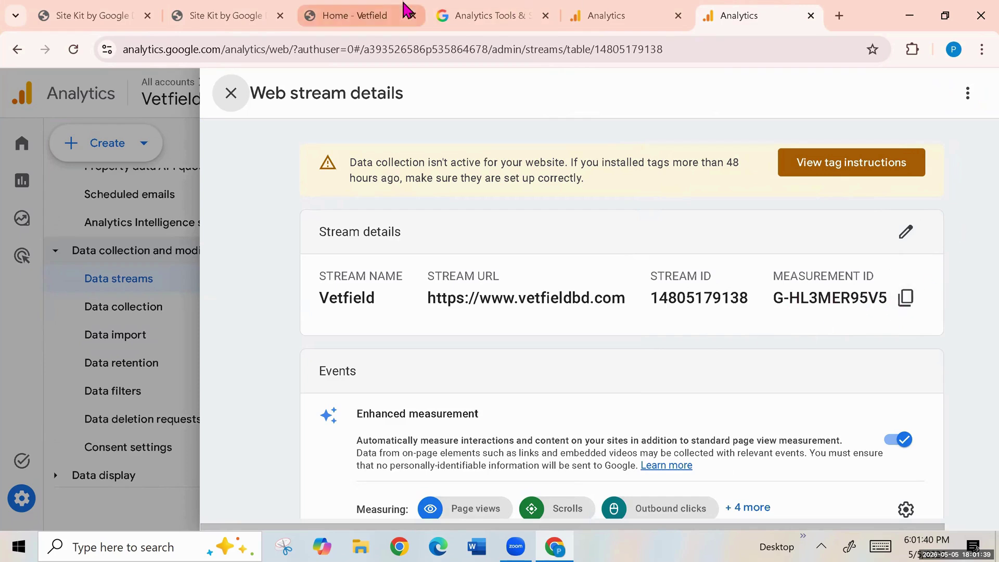
left_click(356, 8)
left_click(216, 12)
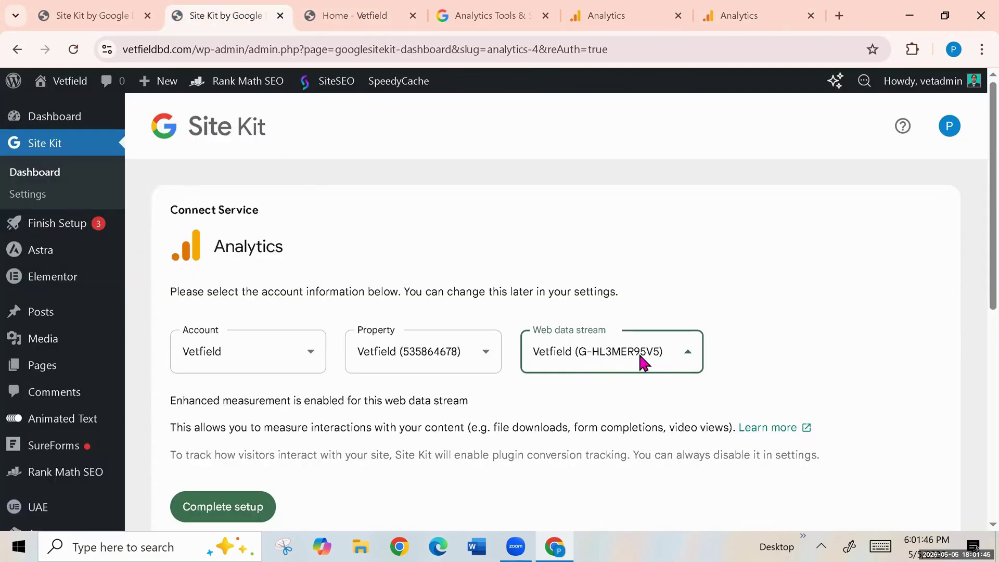
left_click(731, 7)
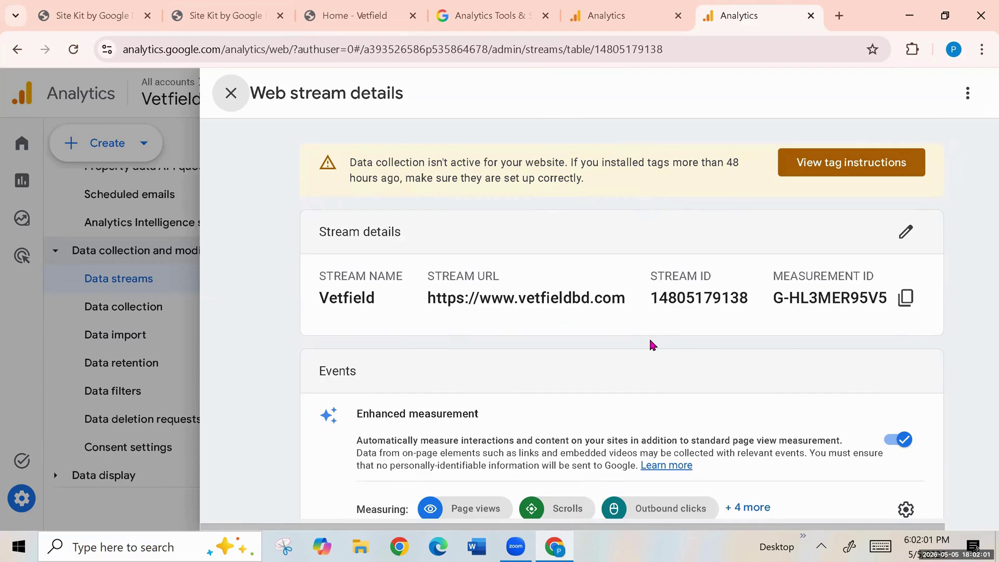
- Review the web stream's enhanced measurement, event and Google tag settings
scroll(651, 341, "down", 7)
scroll(651, 342, "down", 1)
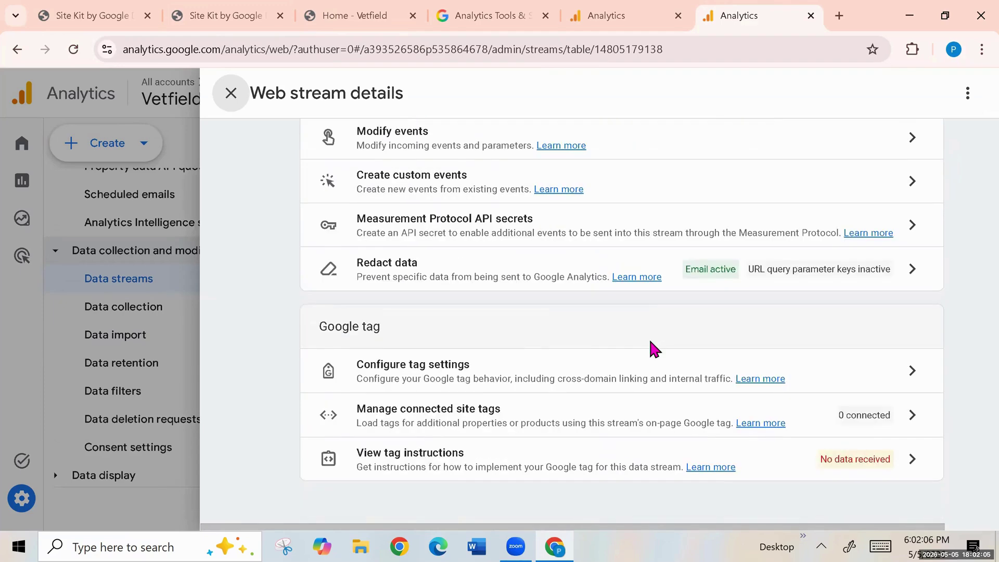
scroll(483, 422, "up", 6)
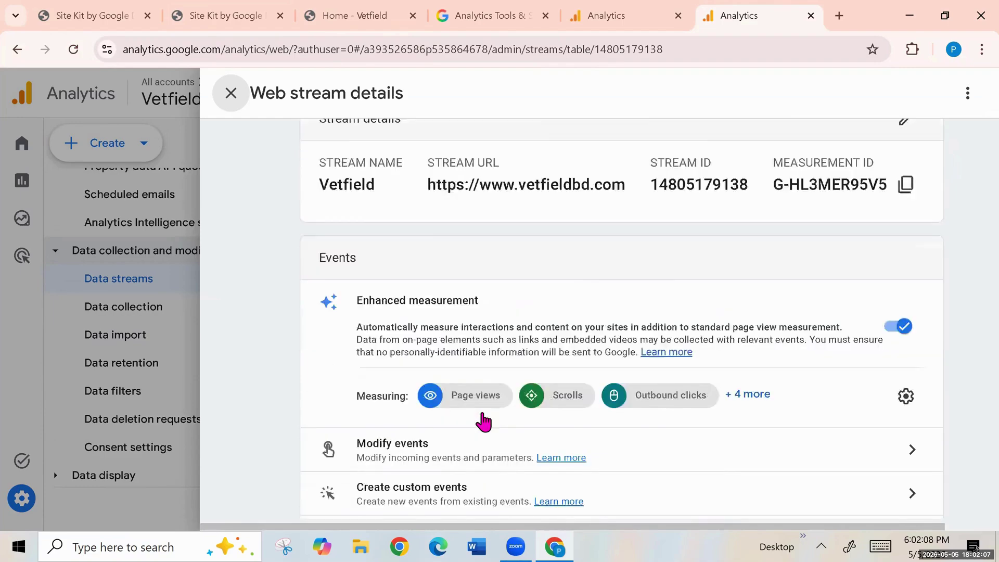
scroll(483, 422, "up", 2)
scroll(484, 419, "down", 8)
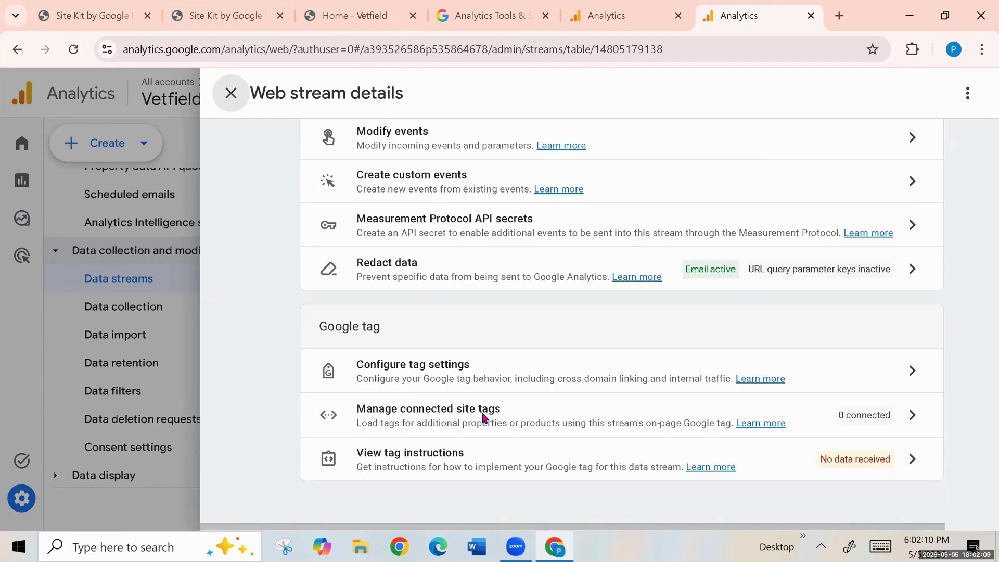
scroll(616, 406, "up", 3)
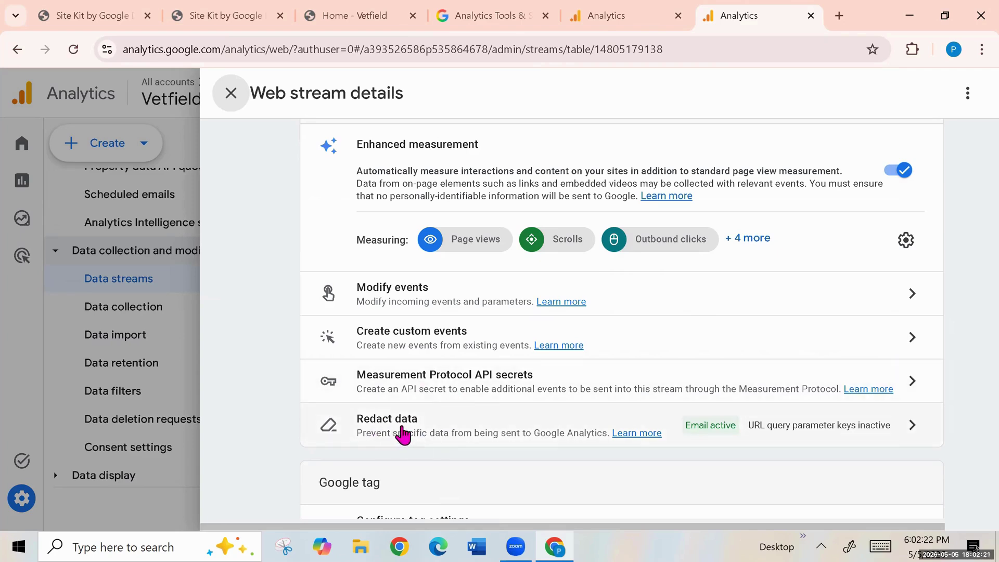
- Check the web stream's event modifications and close them without creating any
left_click(910, 297)
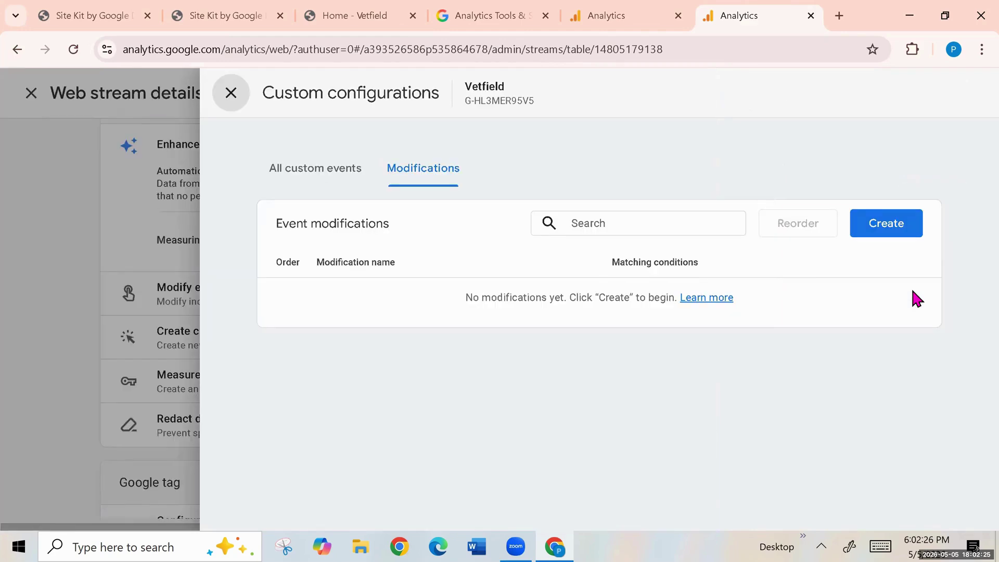
left_click(232, 94)
scroll(411, 337, "down", 3)
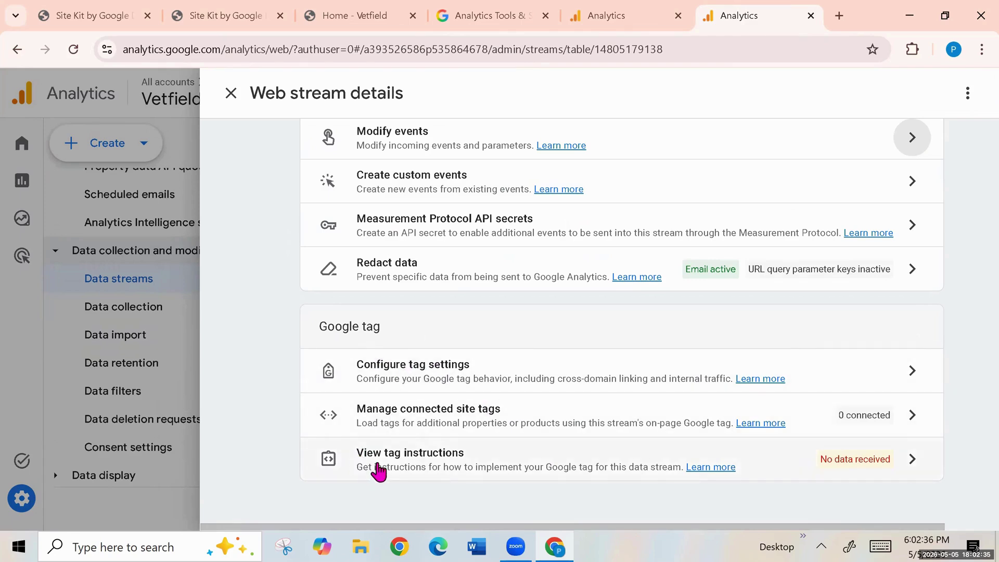
- Read the WordPress installation instructions for the Google tag, close them and look over the web stream's settings again
left_click(914, 461)
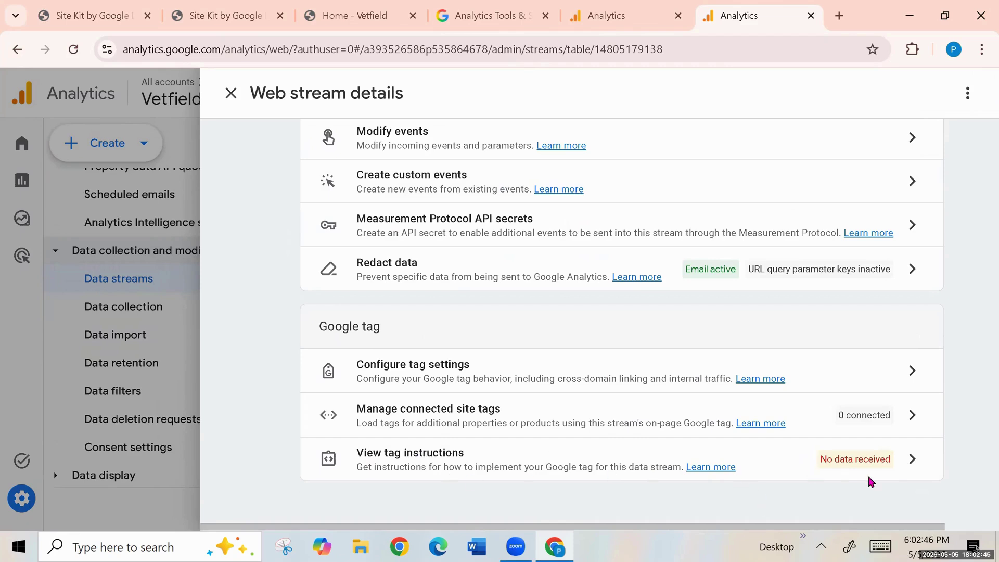
left_click(914, 460)
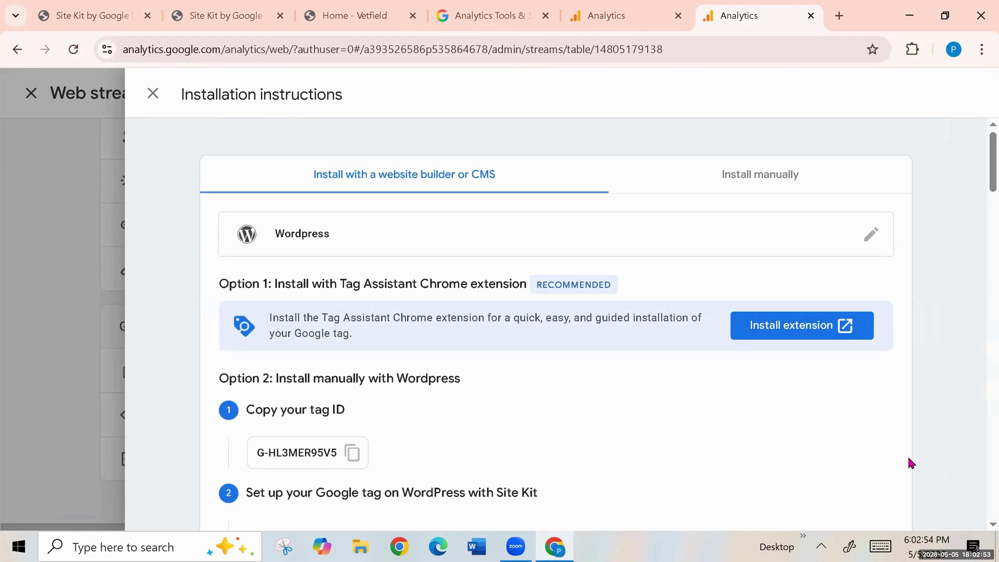
scroll(339, 354, "down", 12)
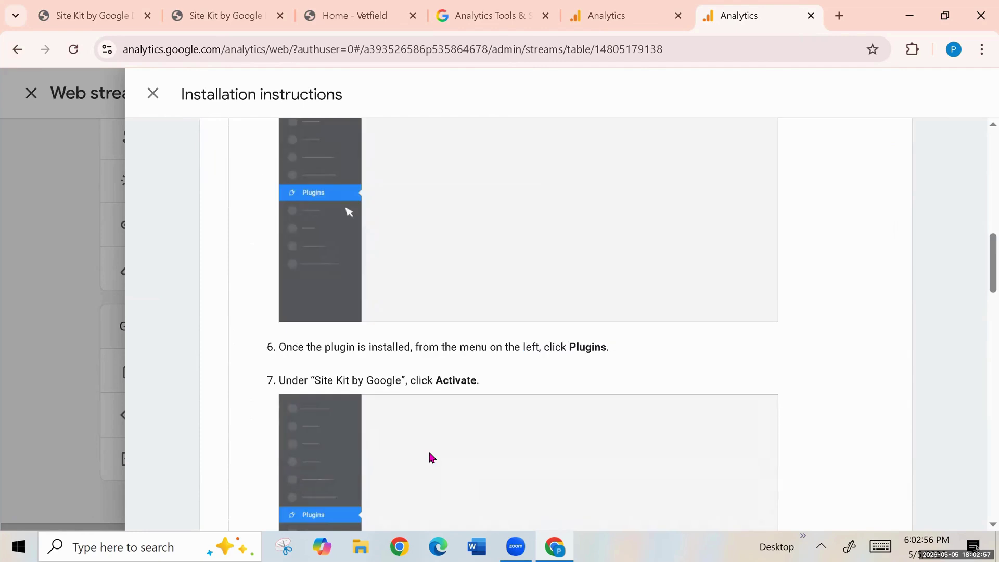
scroll(430, 453, "down", 2)
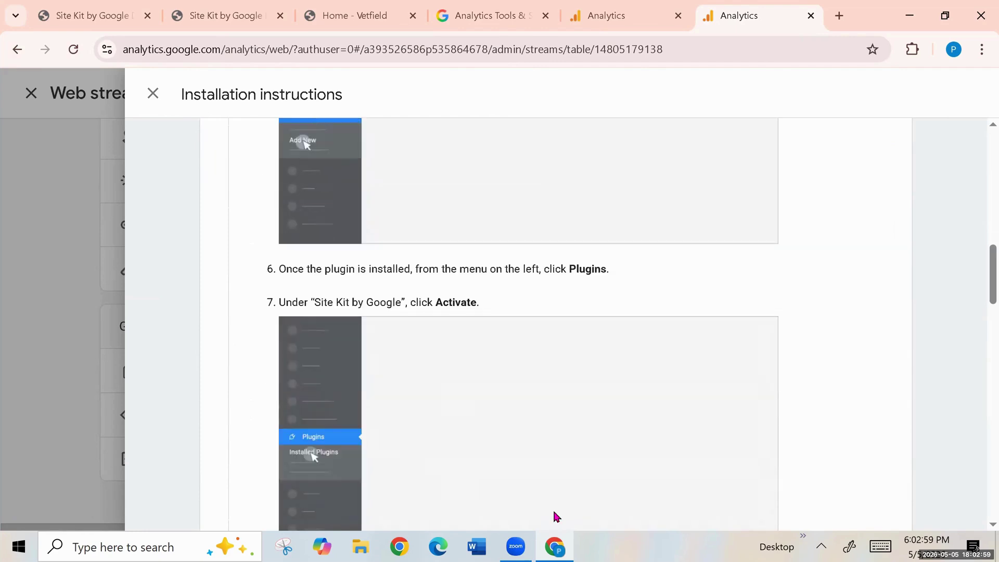
scroll(556, 517, "up", 15)
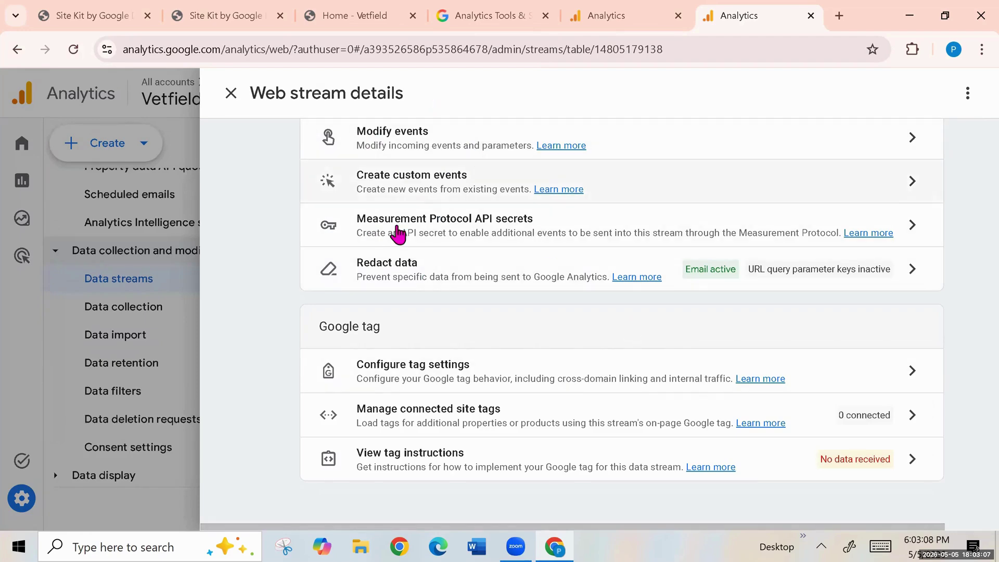
scroll(485, 388, "up", 8)
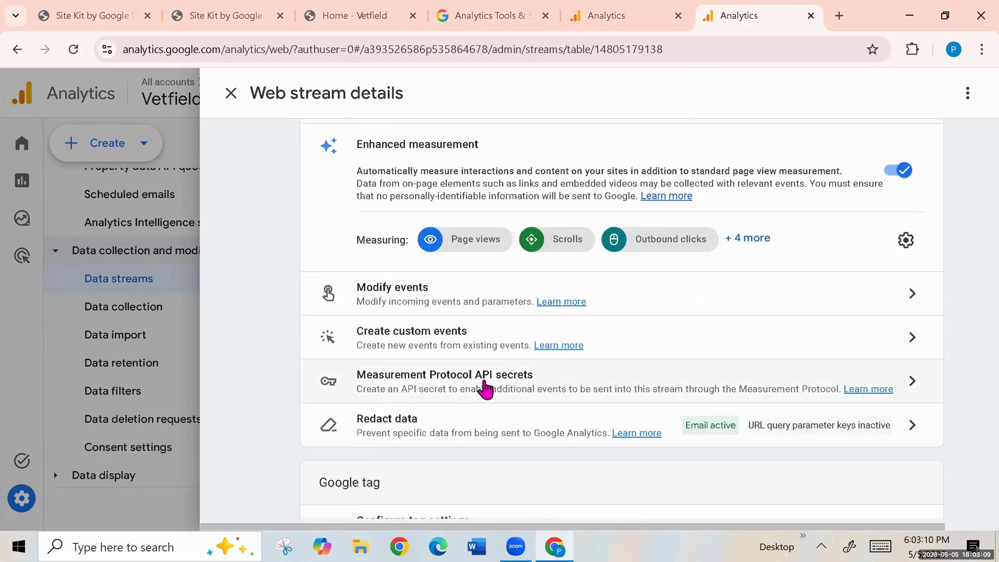
scroll(486, 390, "down", 10)
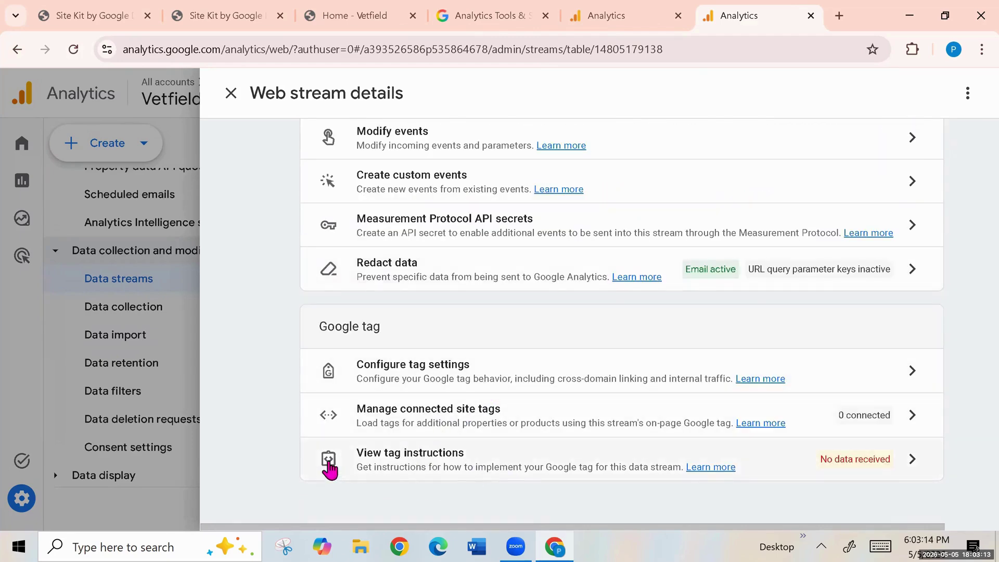
- Reopen the Google tag's WordPress installation instructions, switch to Site Kit and complete the Analytics setup with the Vetfield web data stream
left_click(595, 479)
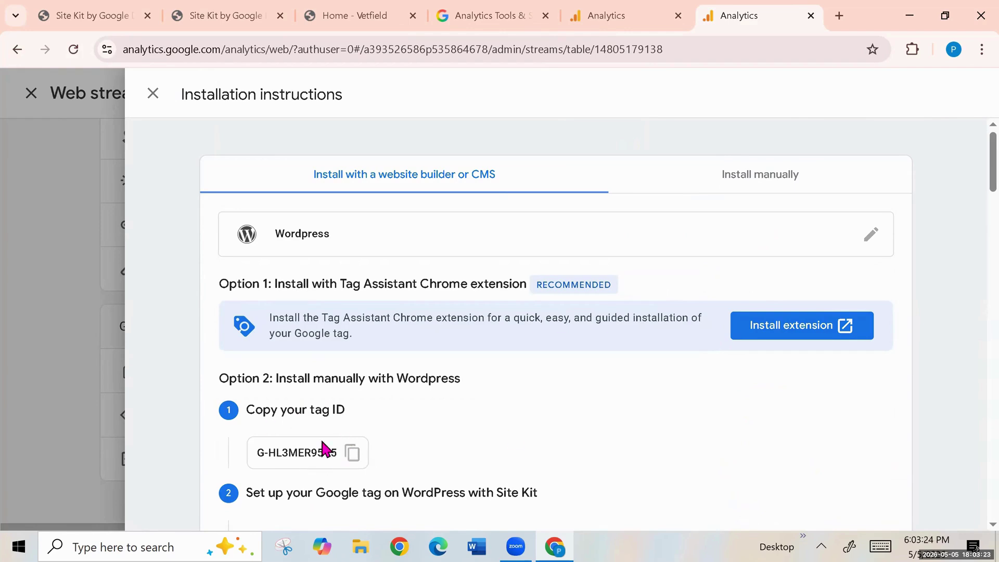
left_click(227, 13)
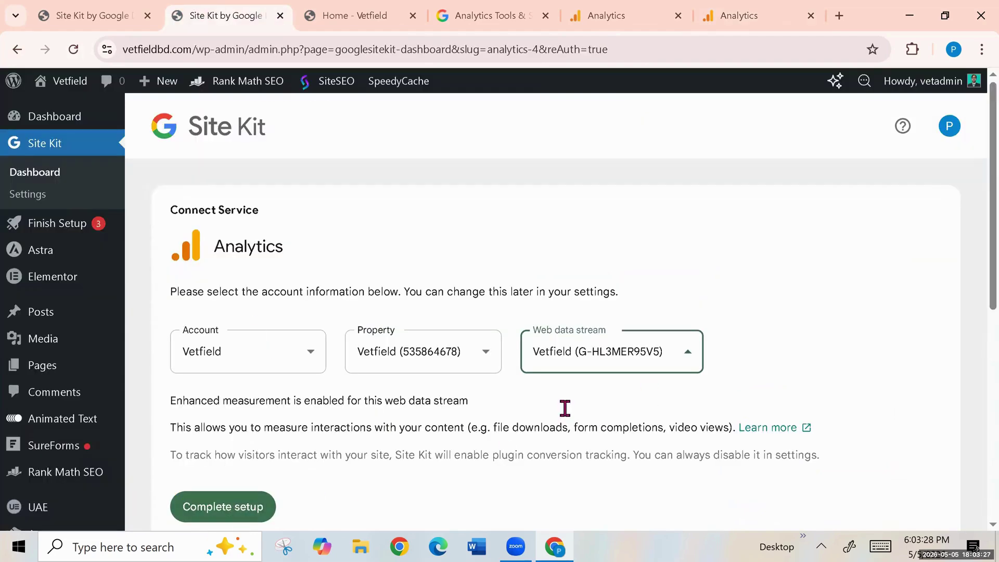
scroll(564, 408, "down", 1)
left_click(236, 431)
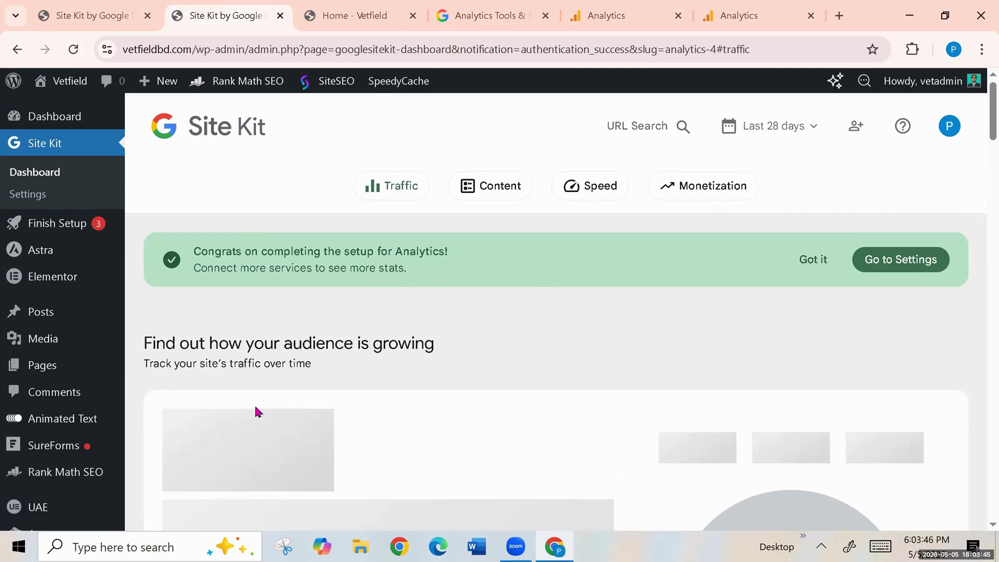
- Look over the visitor and search traffic sections of the Site Kit dashboard and return to the Vetfield property in Google Analytics
scroll(255, 409, "down", 5)
scroll(330, 403, "up", 2)
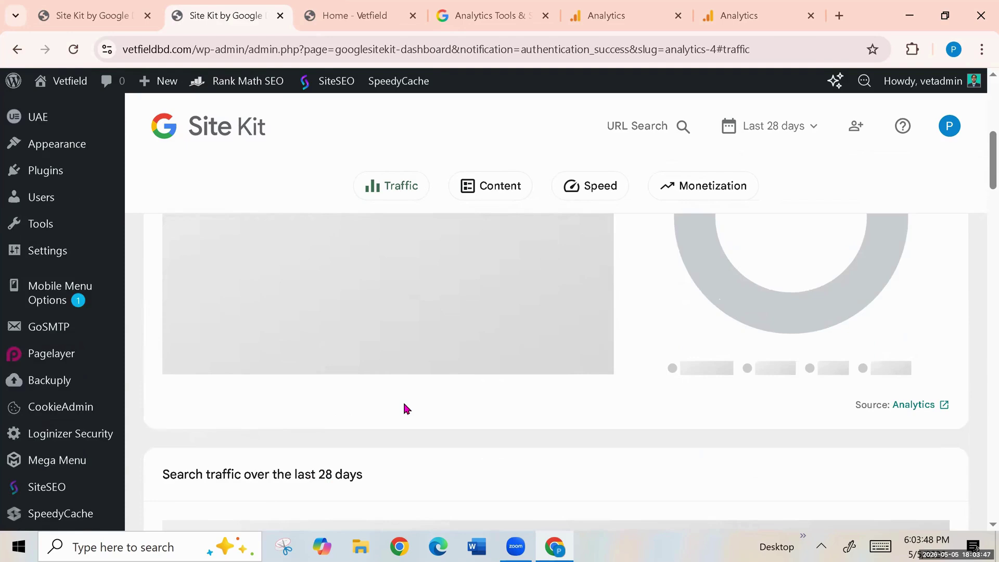
scroll(407, 408, "up", 4)
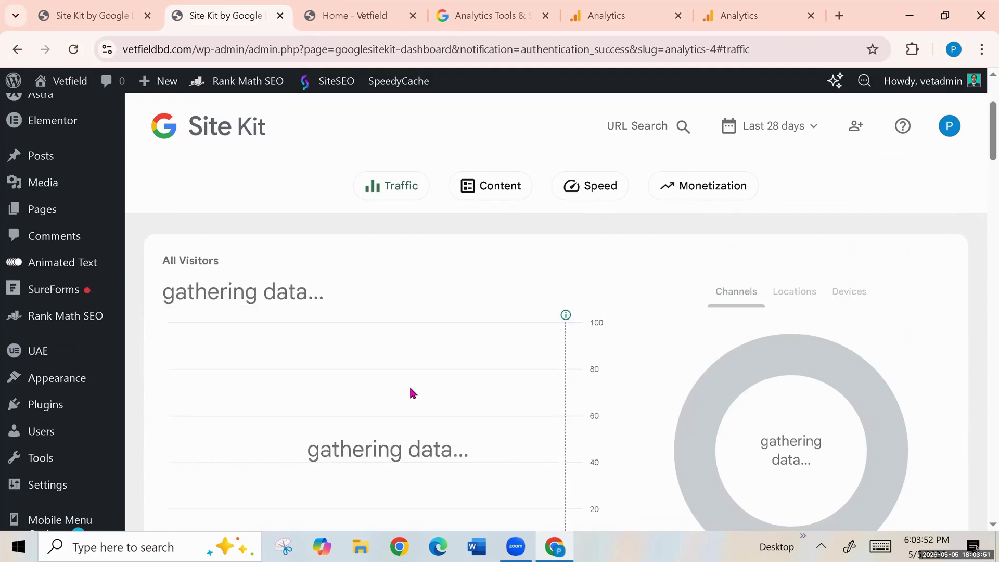
scroll(419, 458, "down", 5)
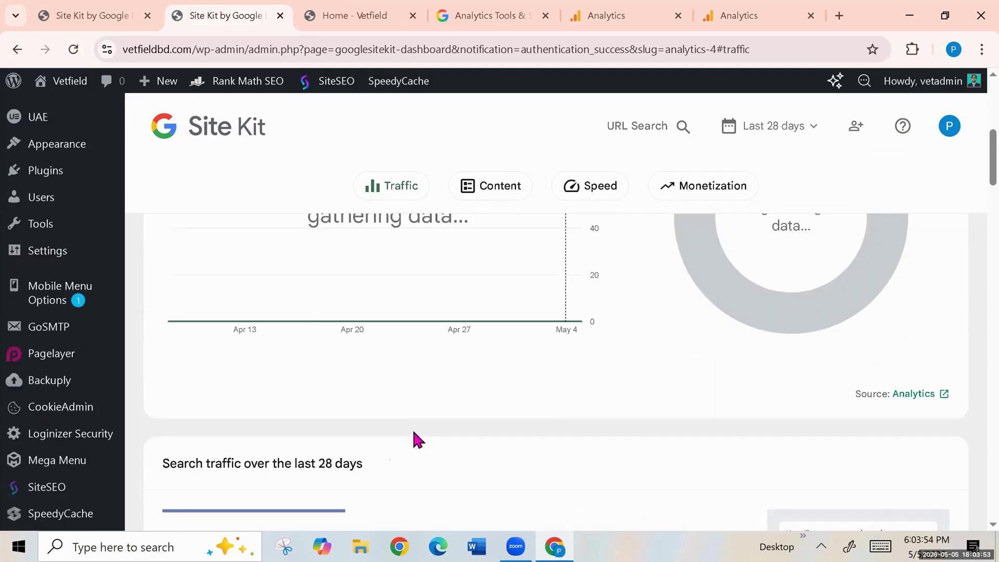
left_click(742, 16)
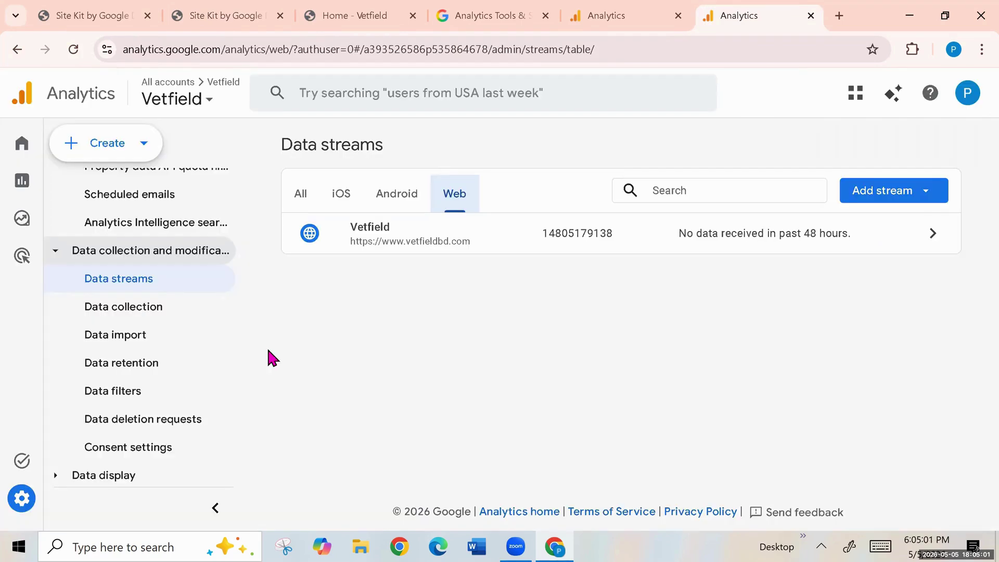